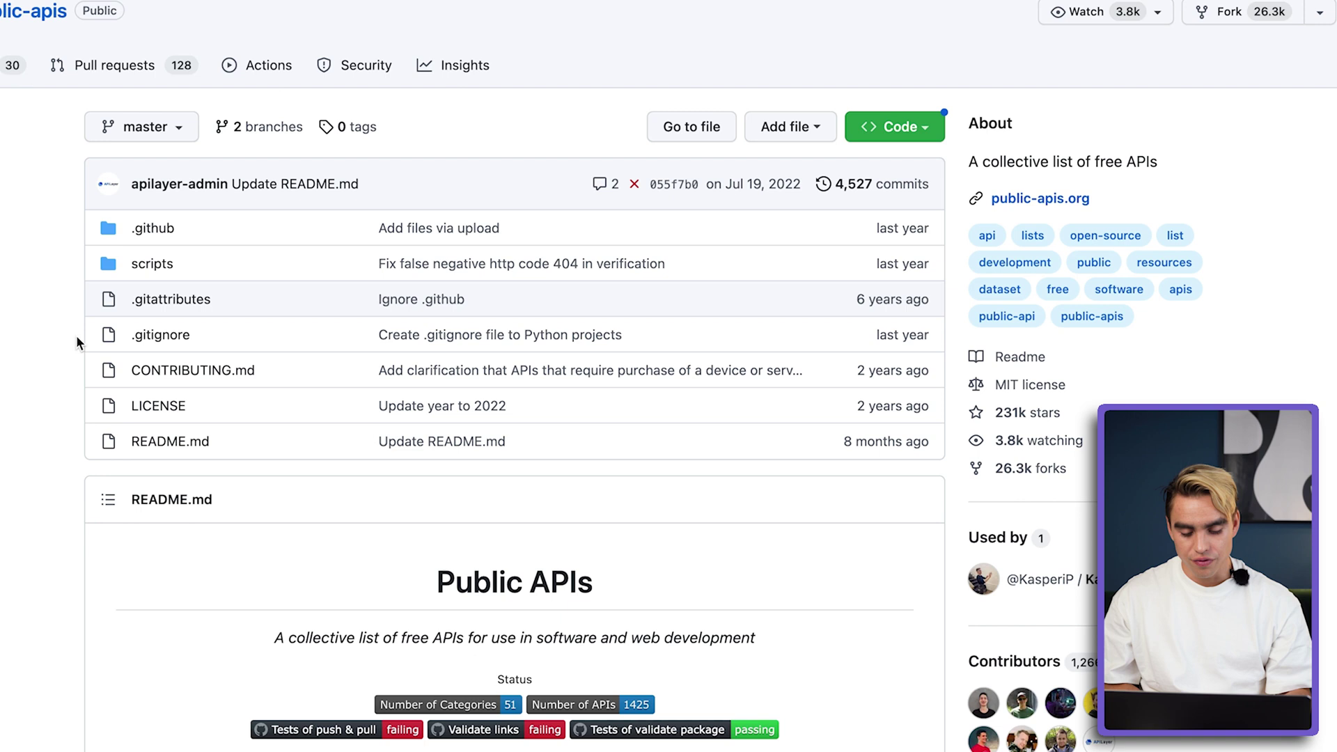
- Scroll through the public-apis README's Index to browse the API categories
scroll(76, 336, "down", 15)
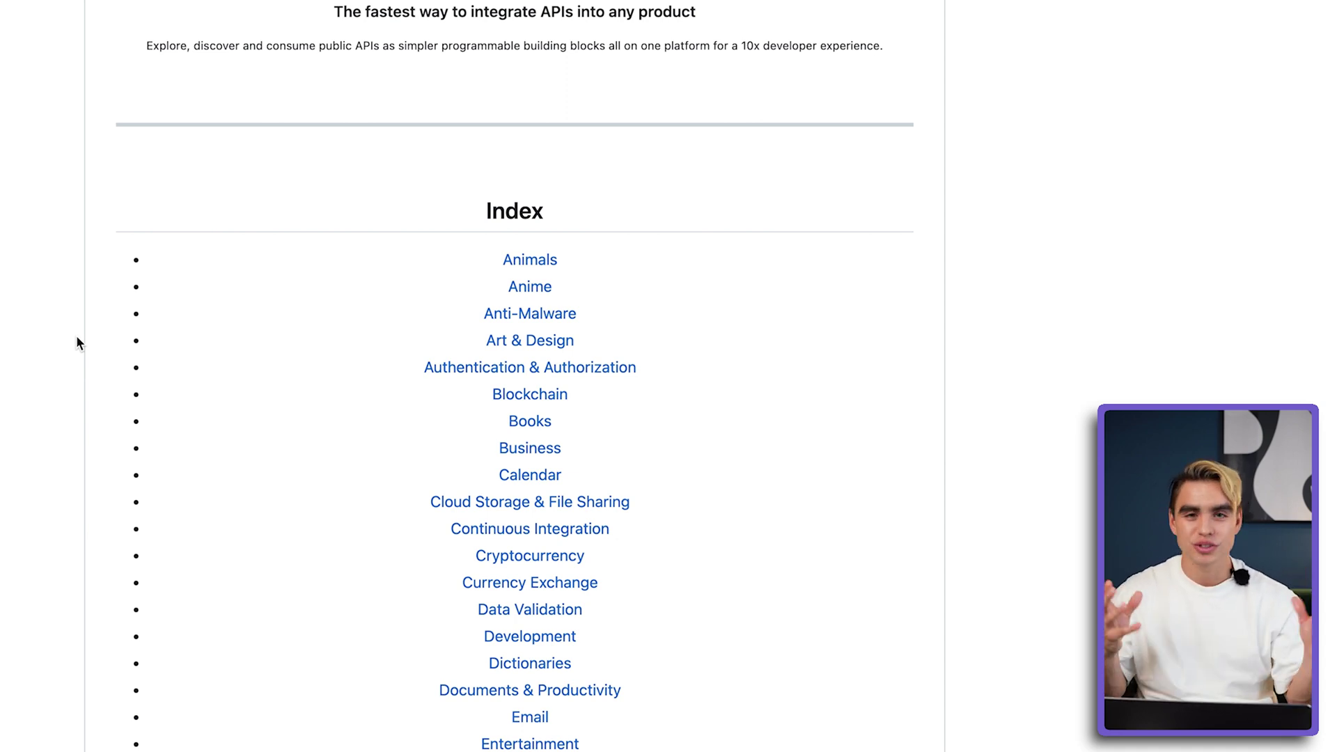
scroll(77, 342, "down", 1)
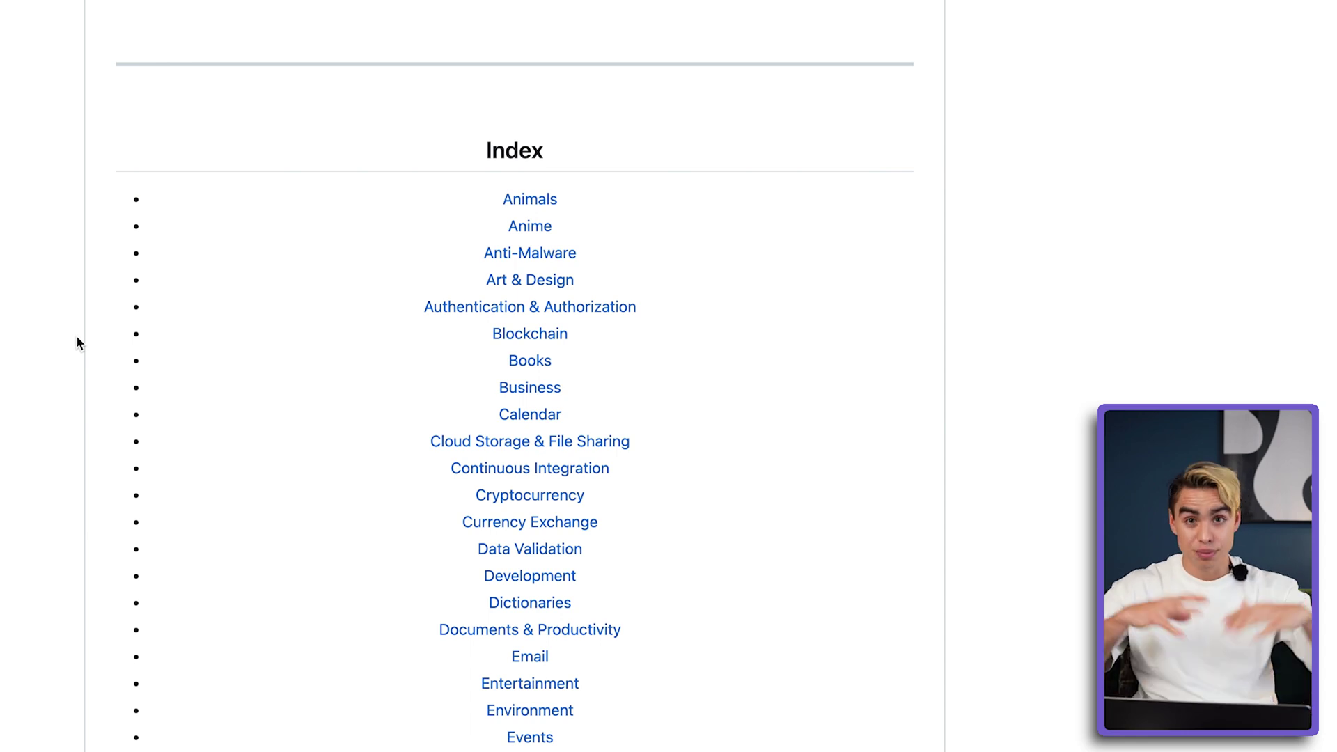
scroll(77, 342, "down", 2)
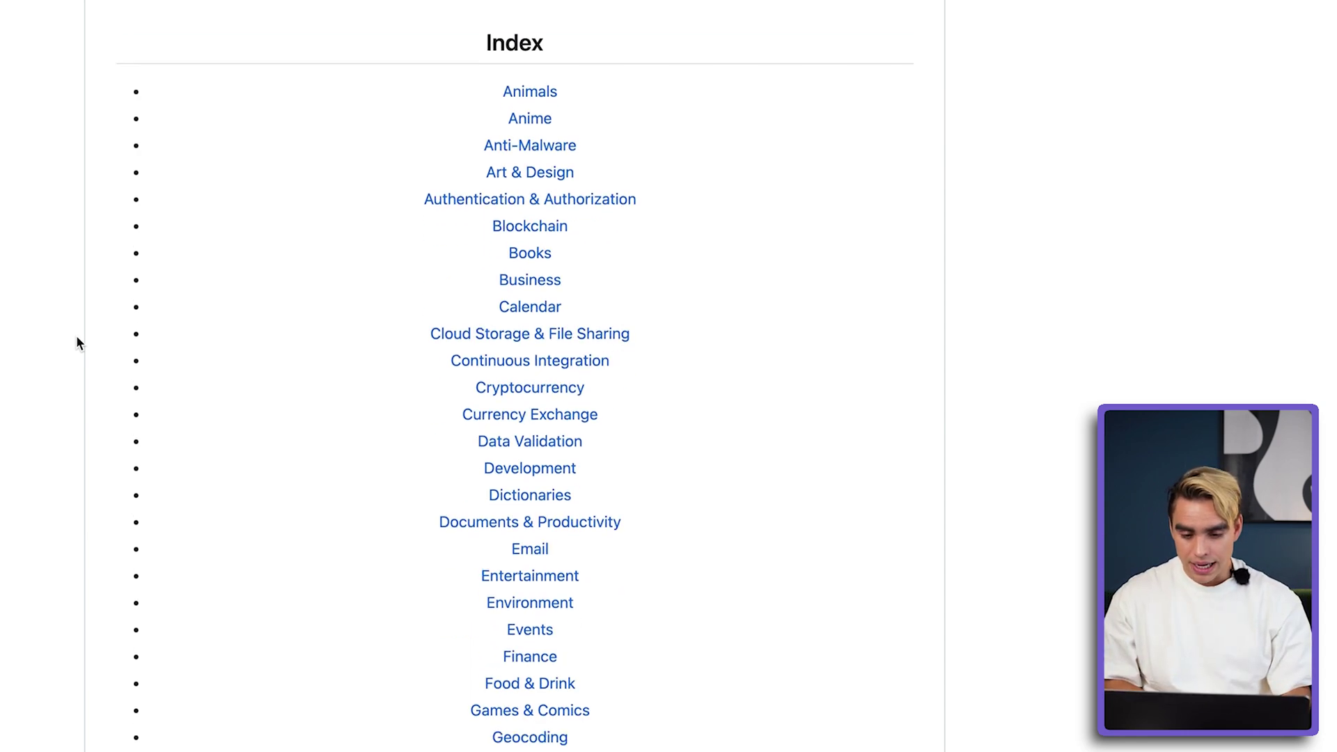
scroll(185, 167, "down", 1)
scroll(185, 167, "up", 1)
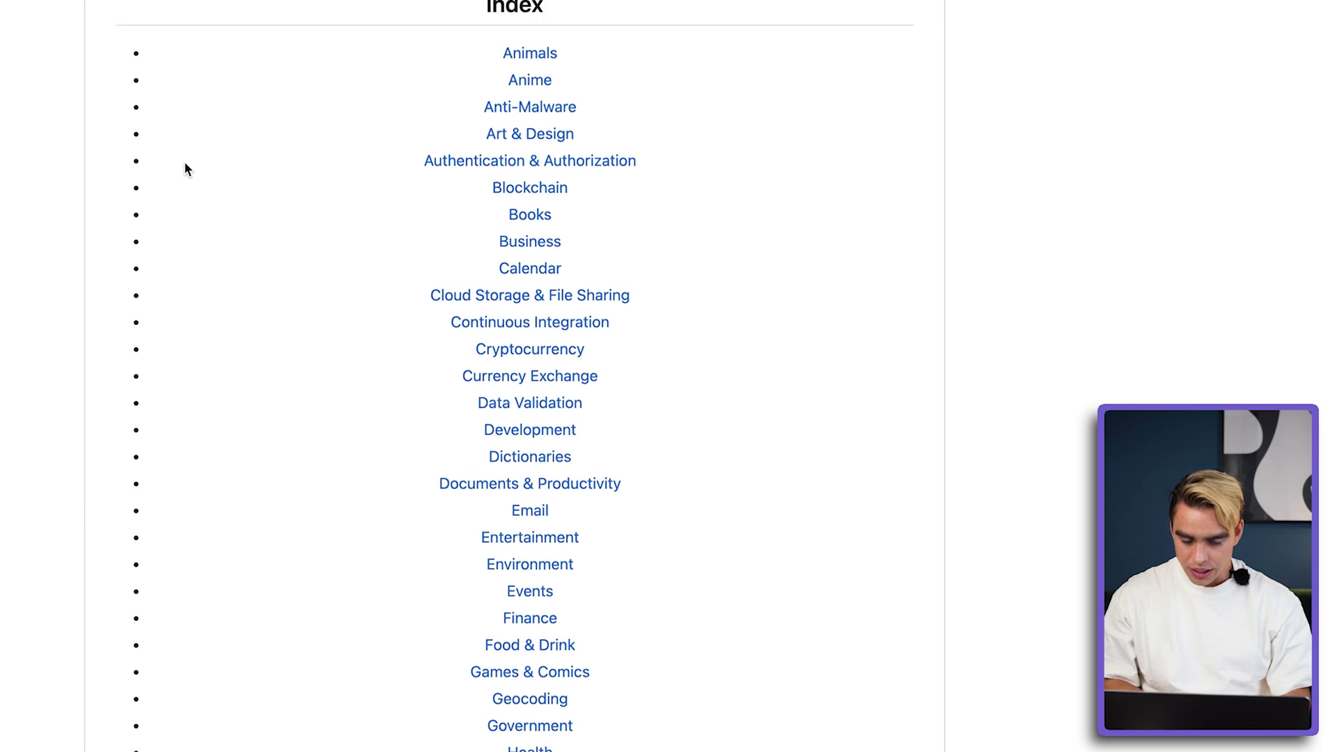
scroll(191, 176, "down", 3)
scroll(232, 372, "down", 1)
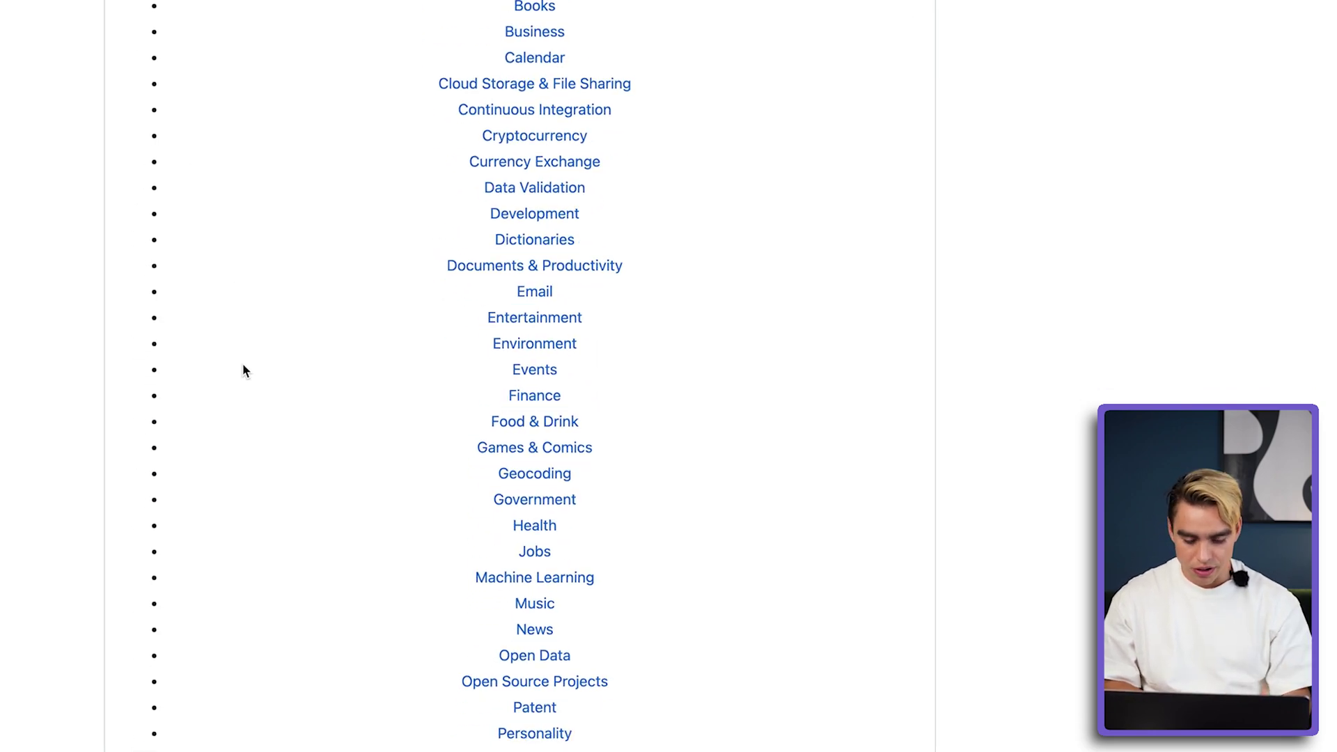
scroll(227, 364, "down", 4)
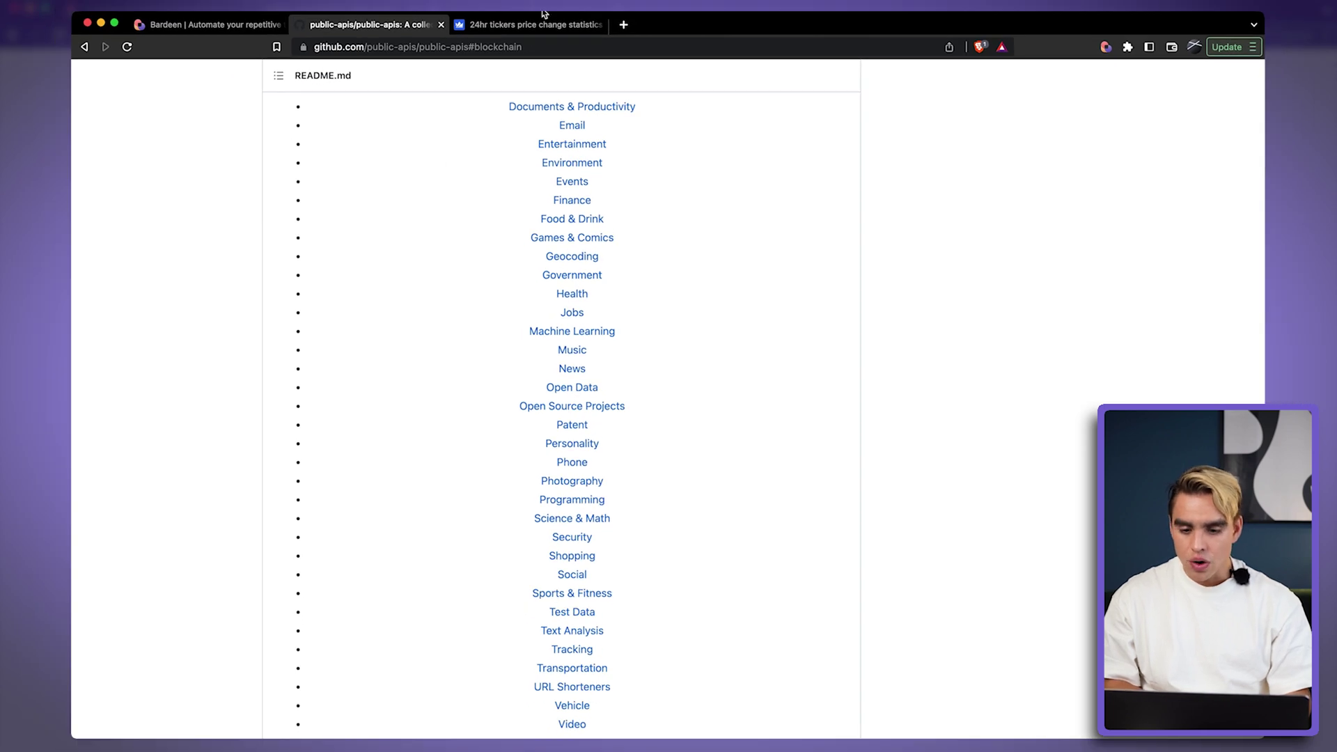
- Copy the /sapi/v1/tickers/24hr request URL from the WazirX docs curl example
left_click(555, 25)
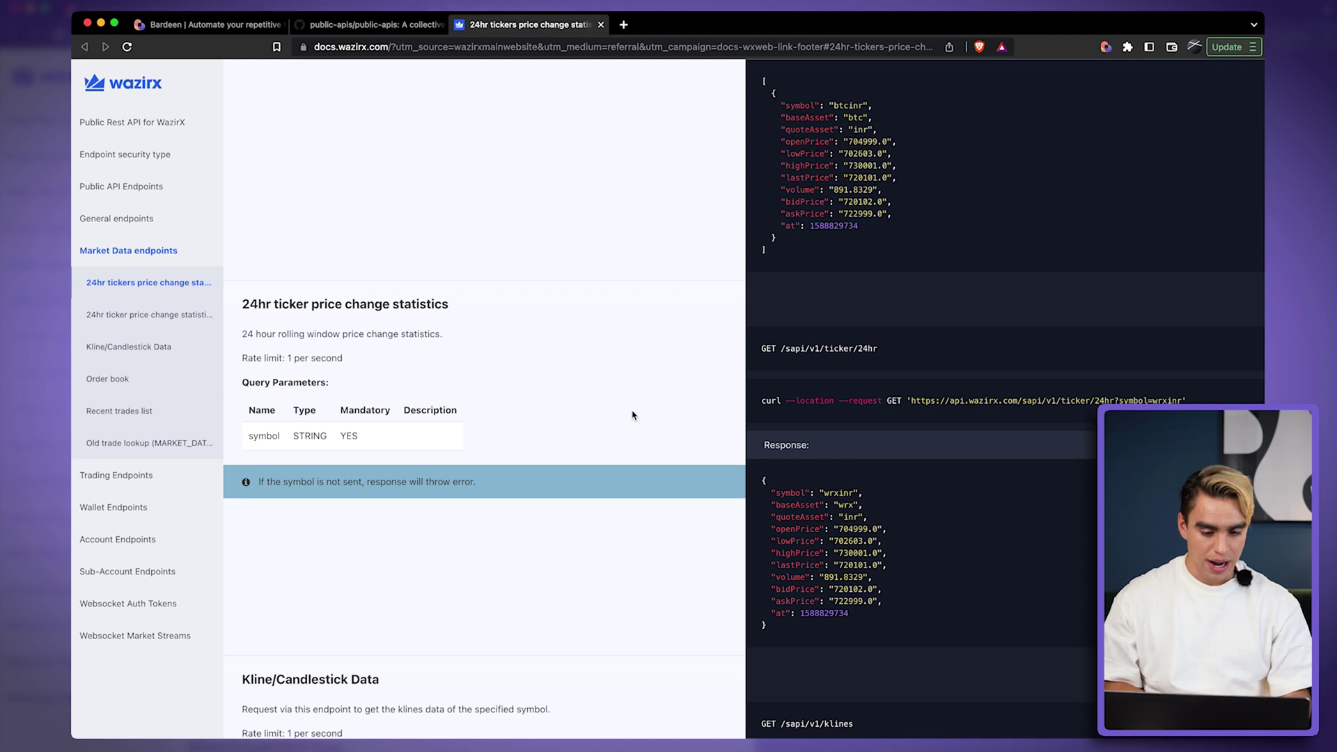
scroll(526, 256, "up", 4)
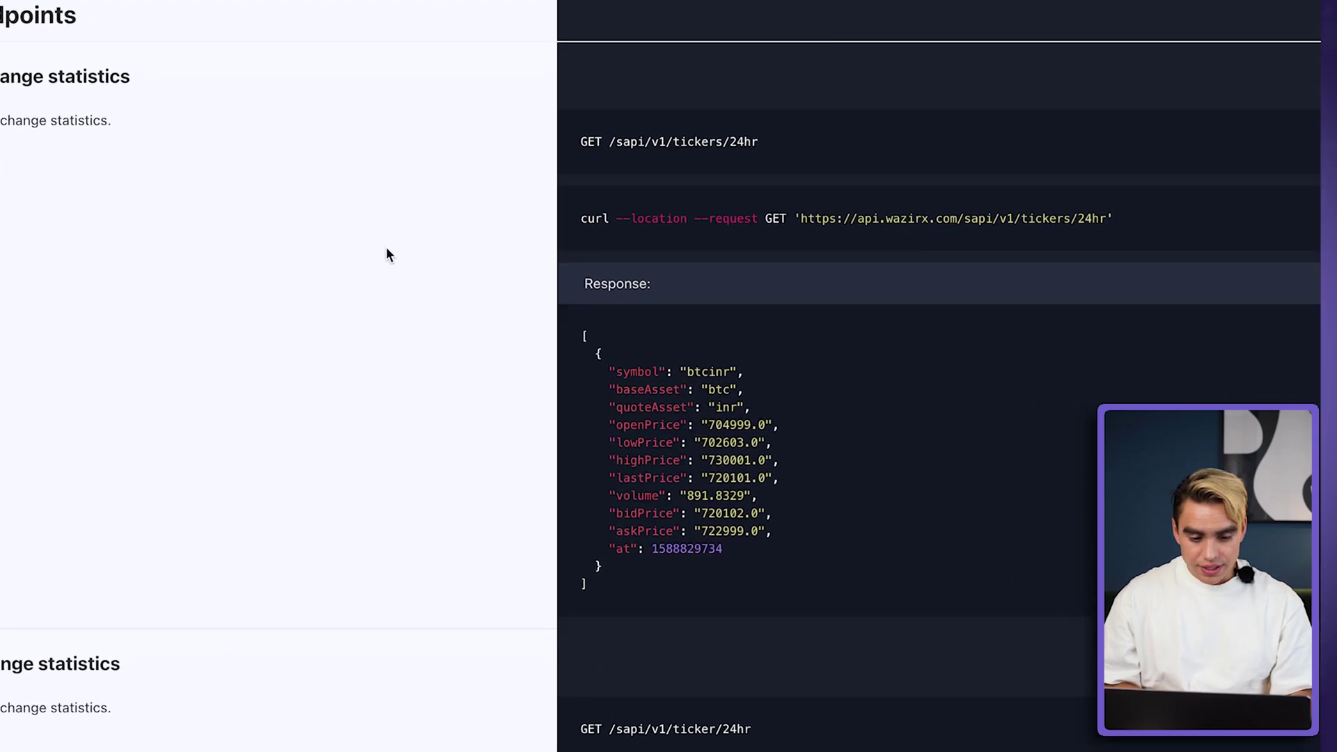
left_click_drag(755, 198, 1094, 200)
key("super+c")
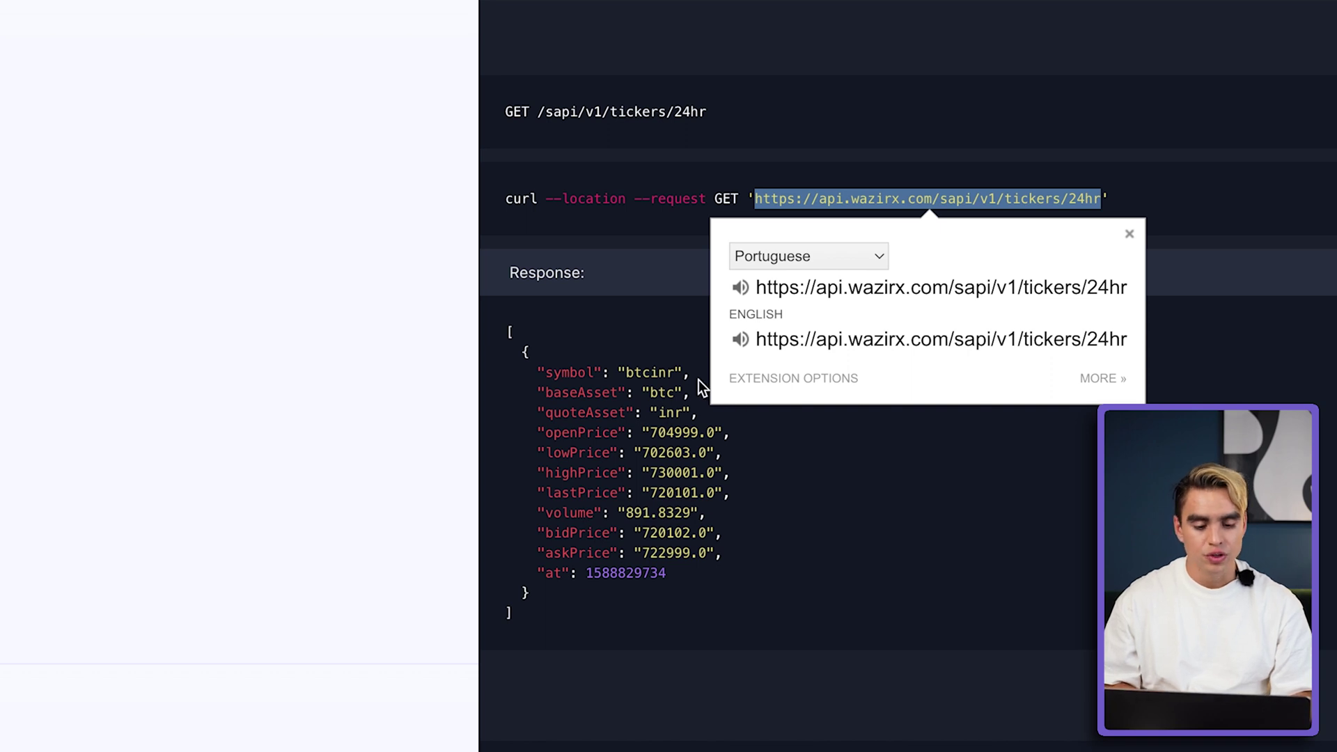
left_click(664, 261)
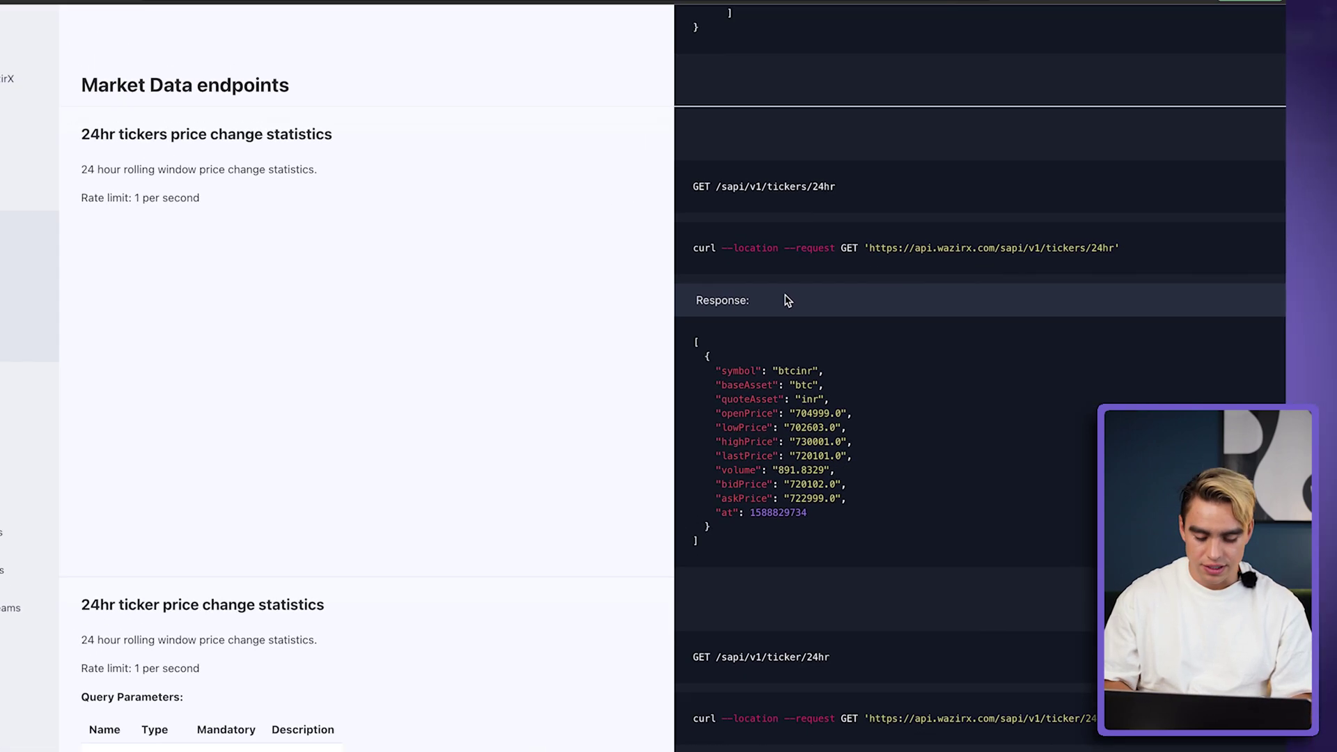
- Open the copied api.wazirx.com/sapi/v1/tickers/24hr URL in a new Brave tab
key("super+t")
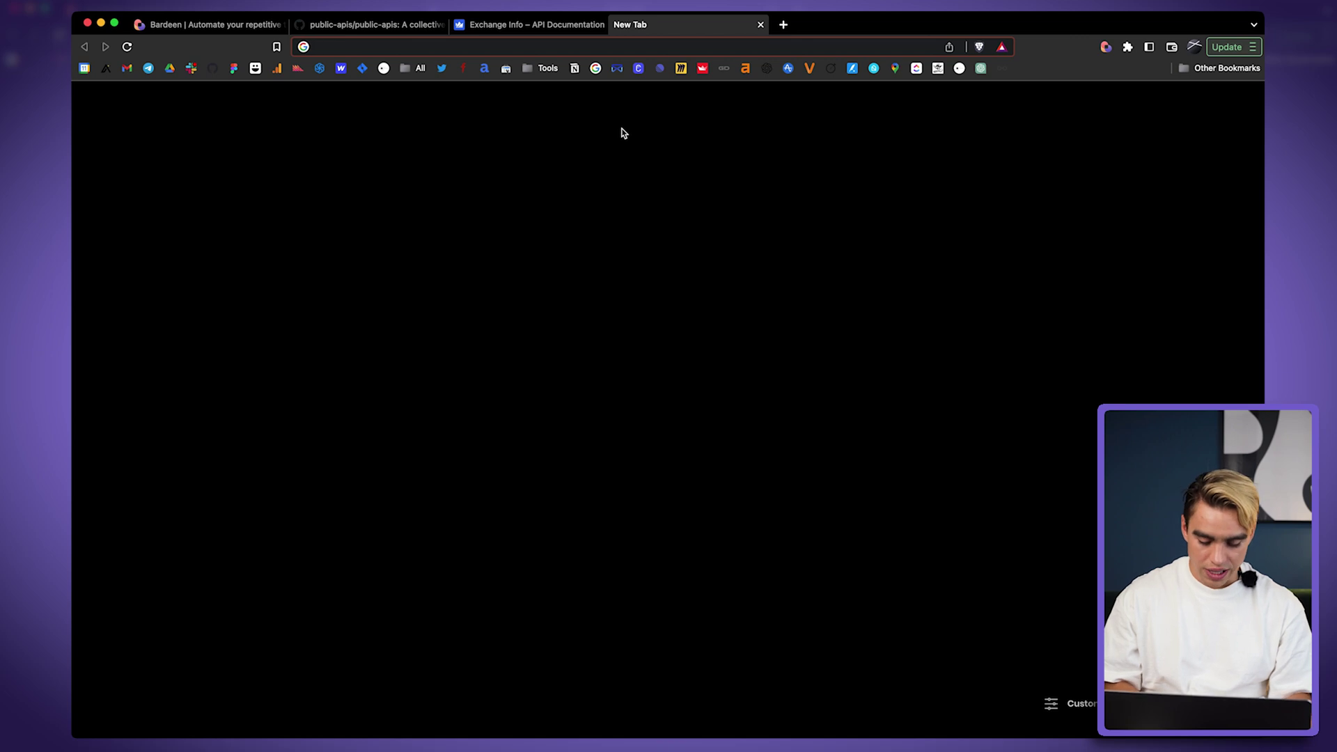
key("super+v")
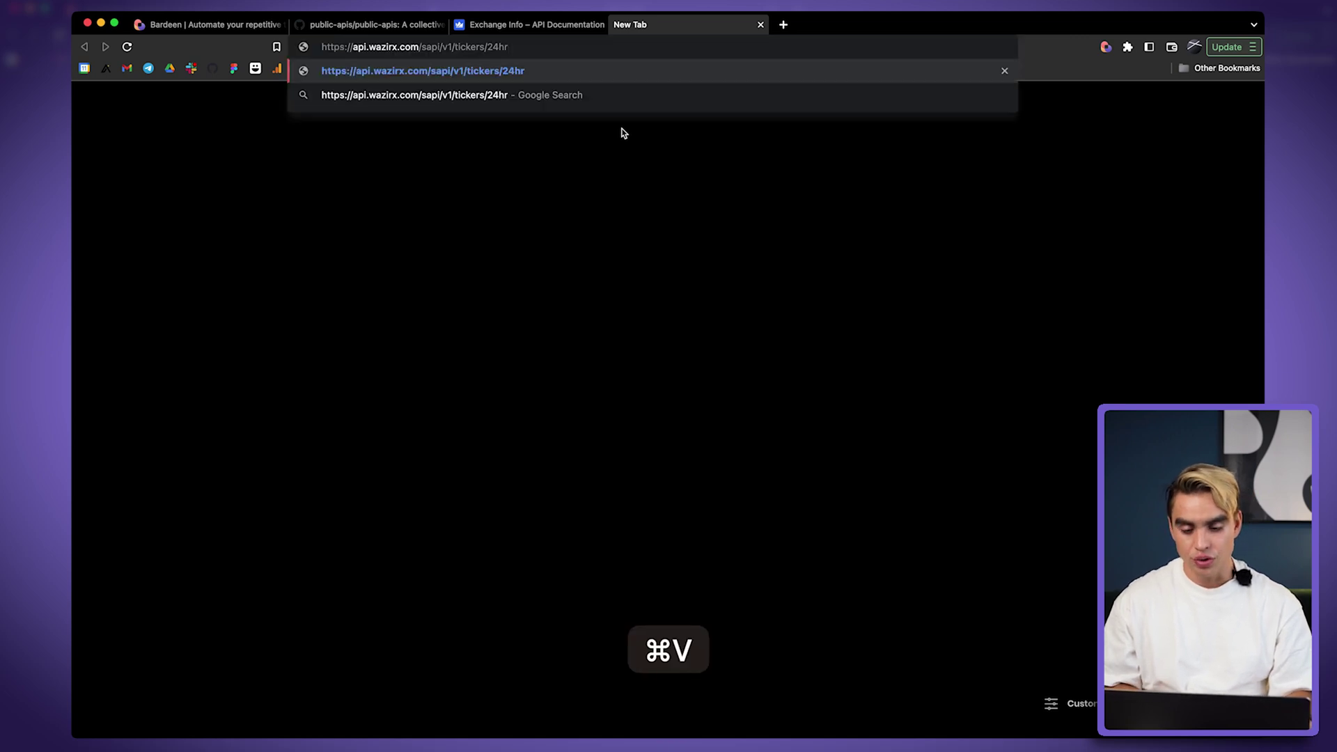
key("Return")
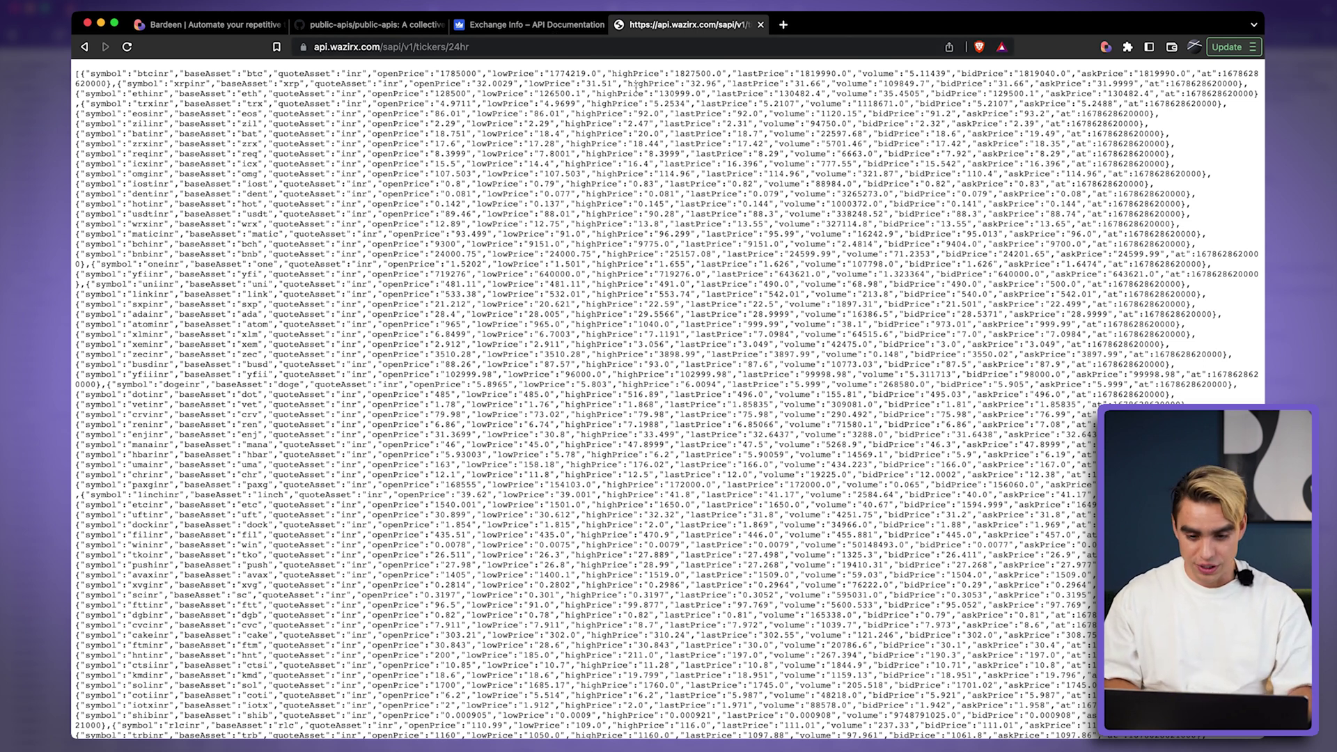
- Create a new Bardeen playbook with a Send http GET request action
left_click(1106, 47)
left_click(394, 251)
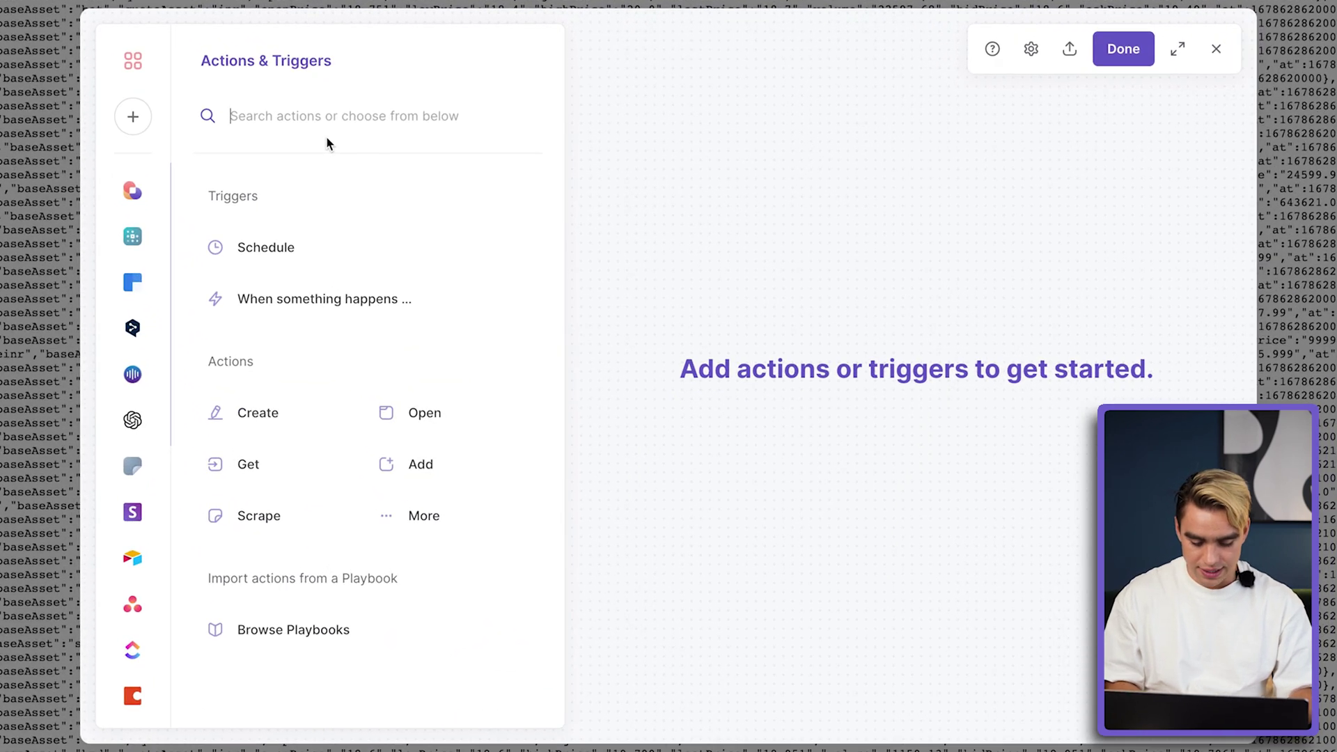
type("send http")
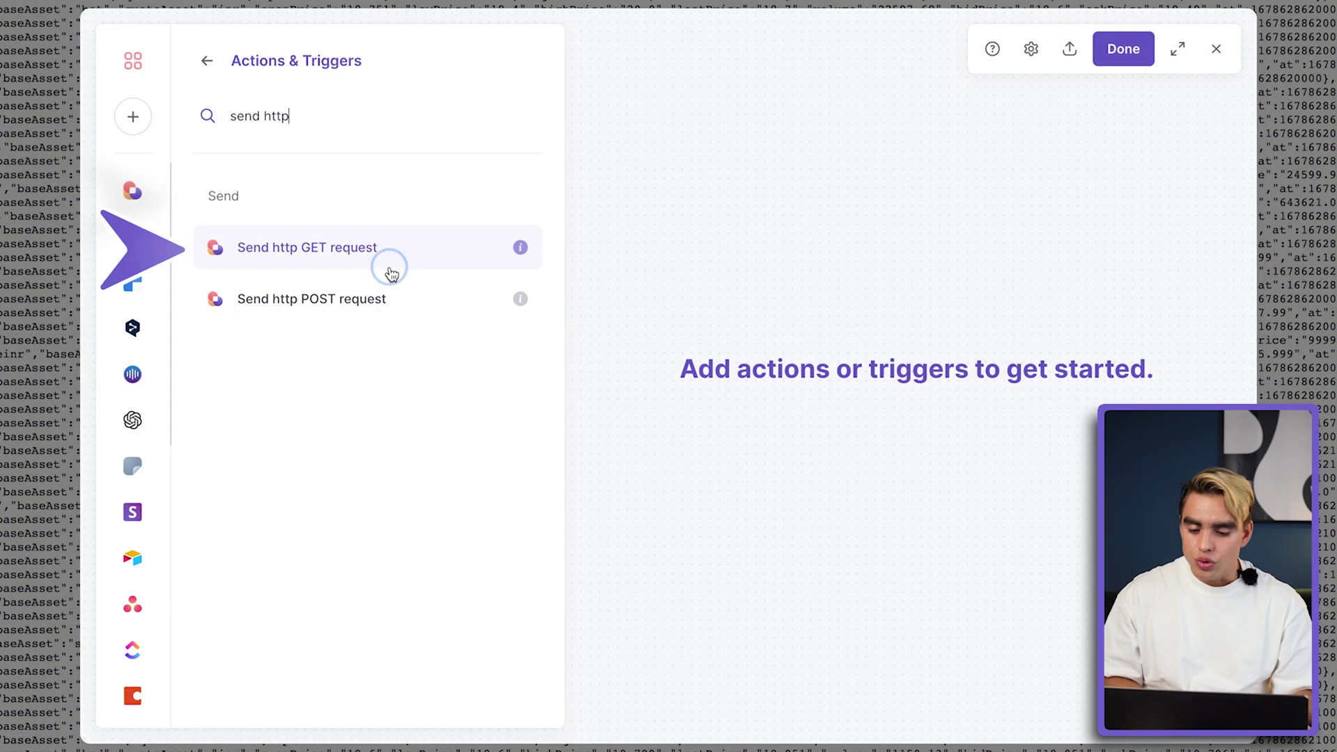
left_click(389, 268)
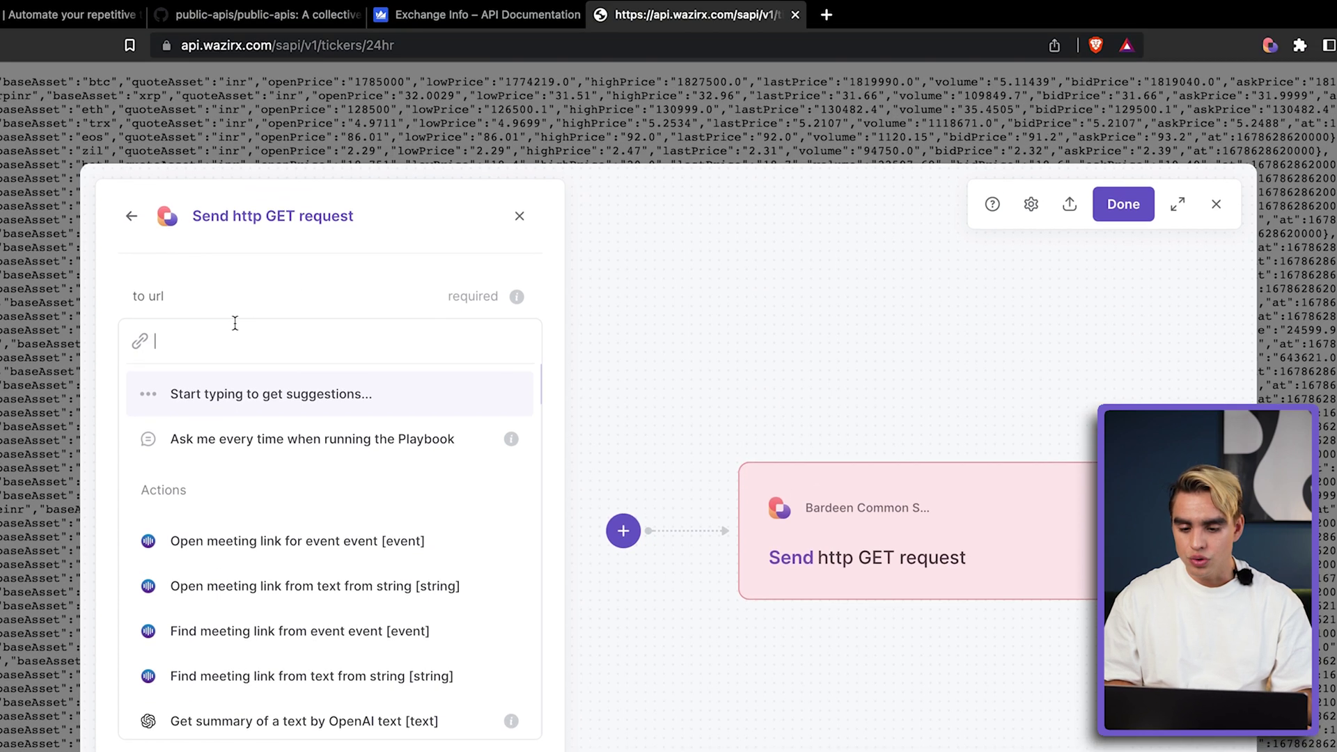
left_click(394, 46)
key("super+c")
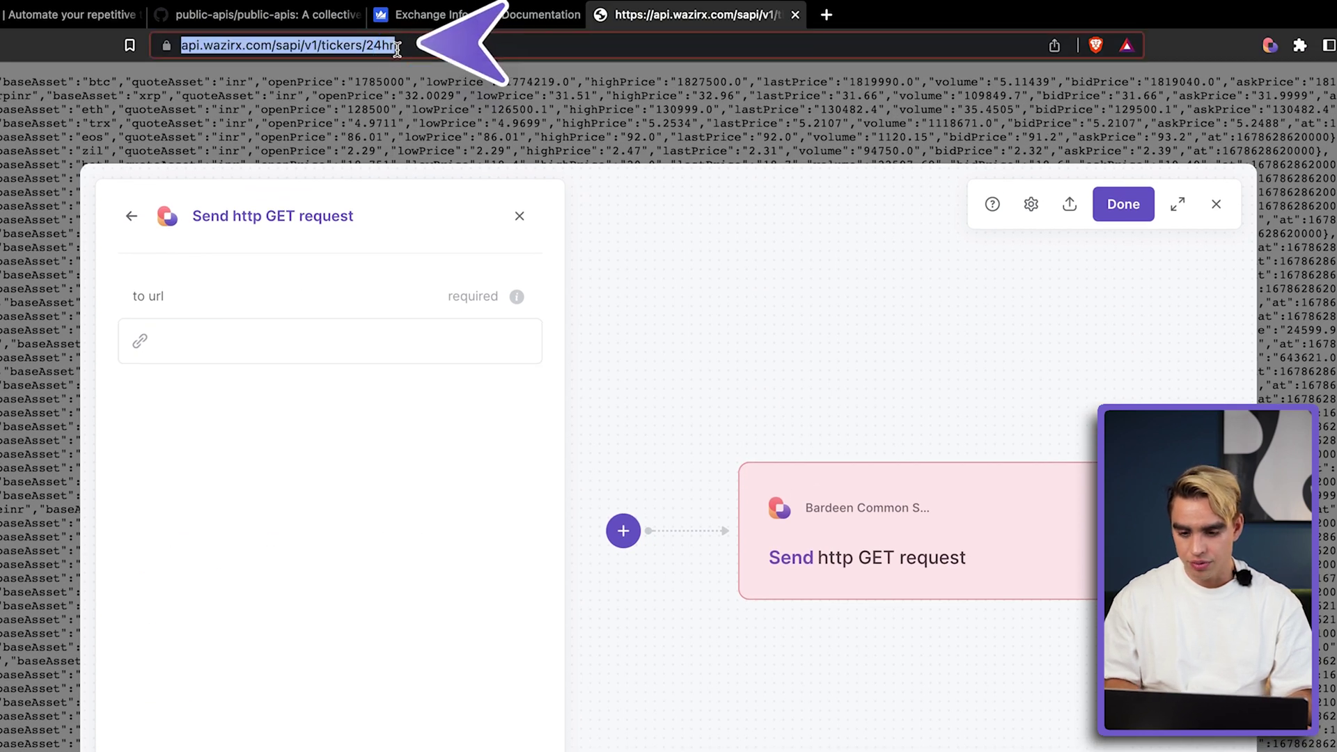
left_click(448, 20)
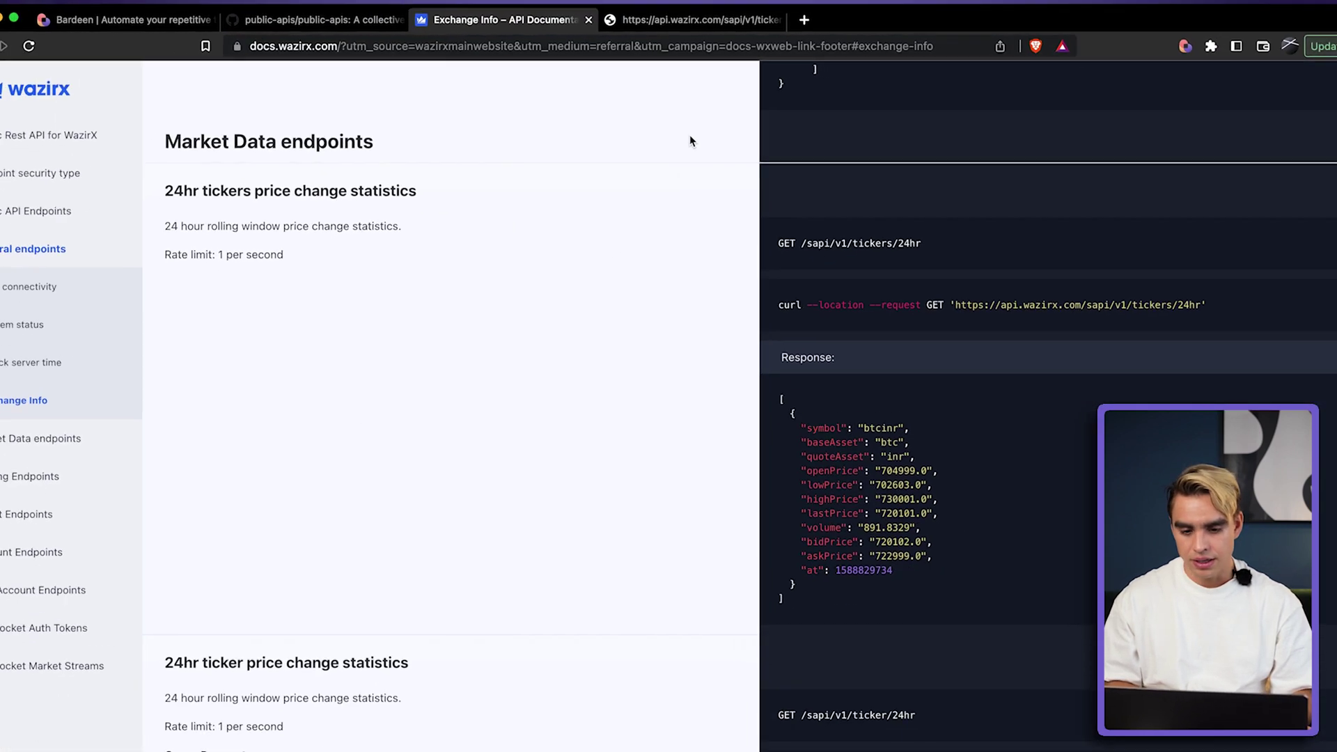
key("alt+b")
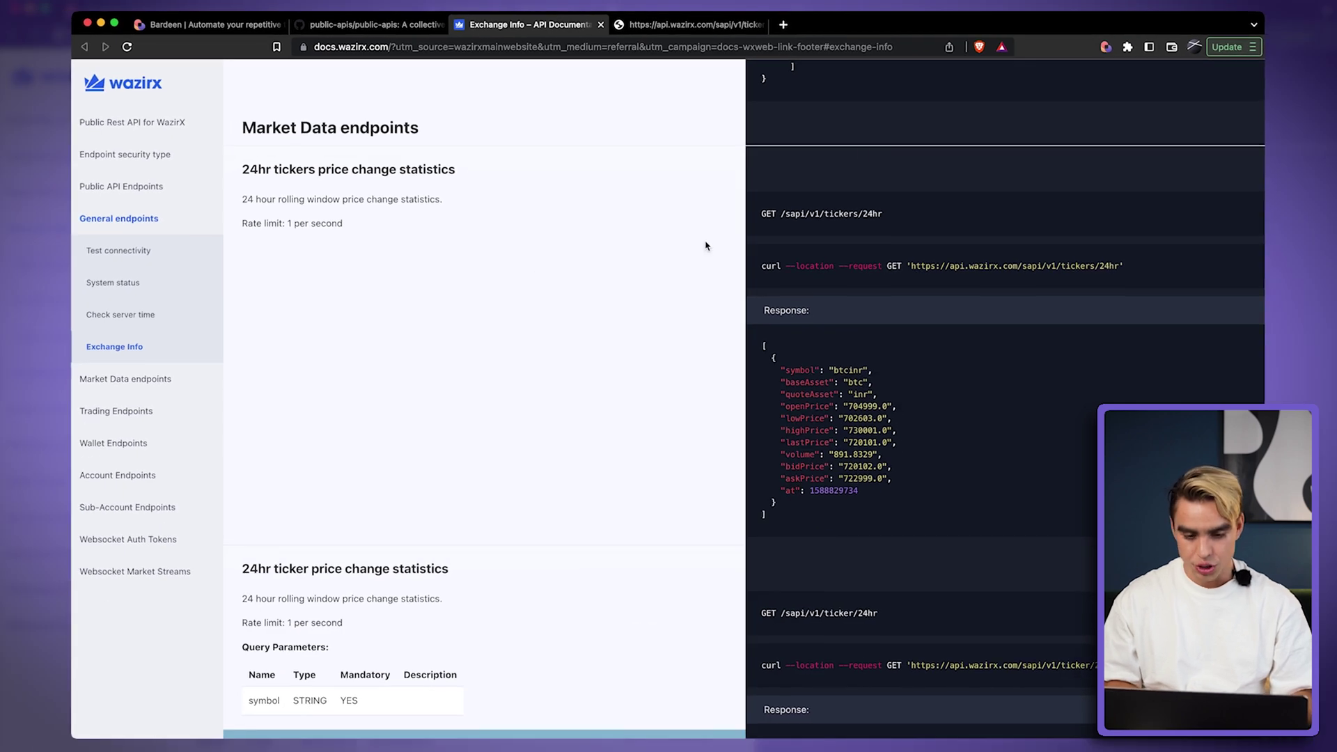
left_click(1106, 48)
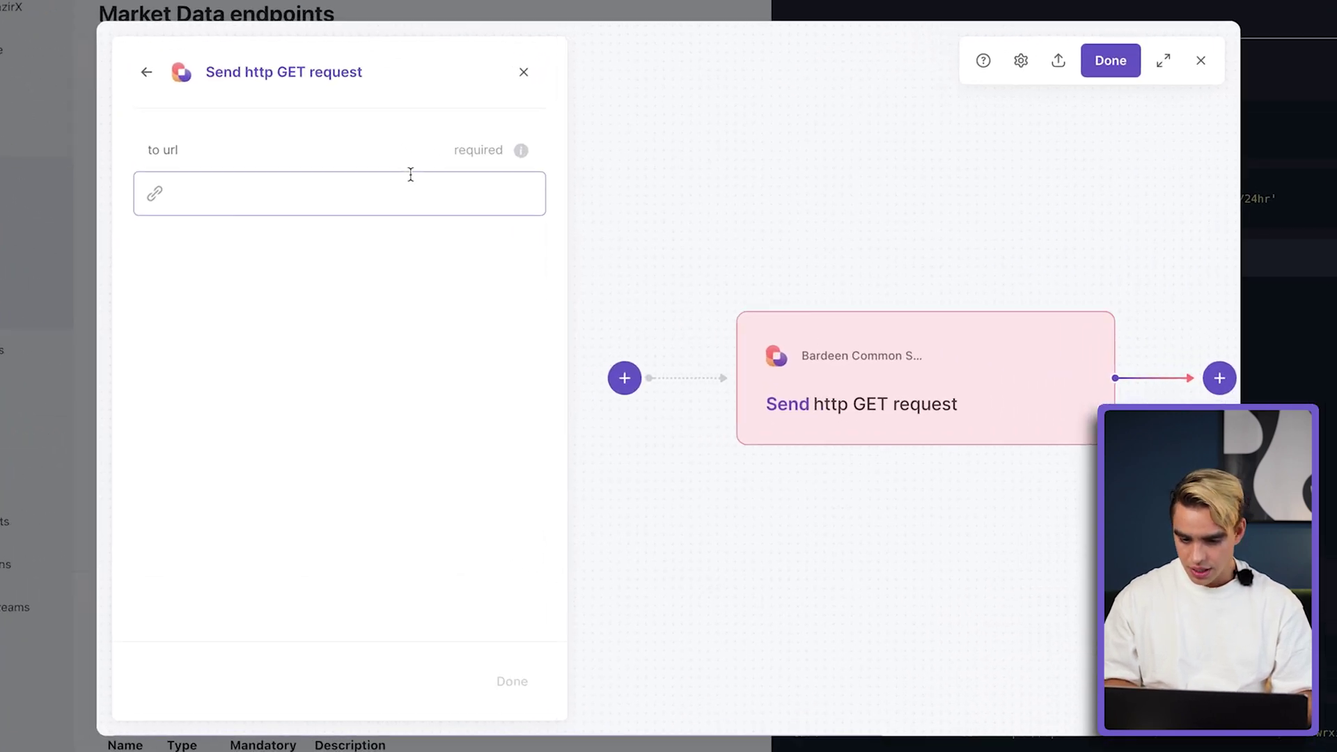
left_click(412, 181)
key("super+v")
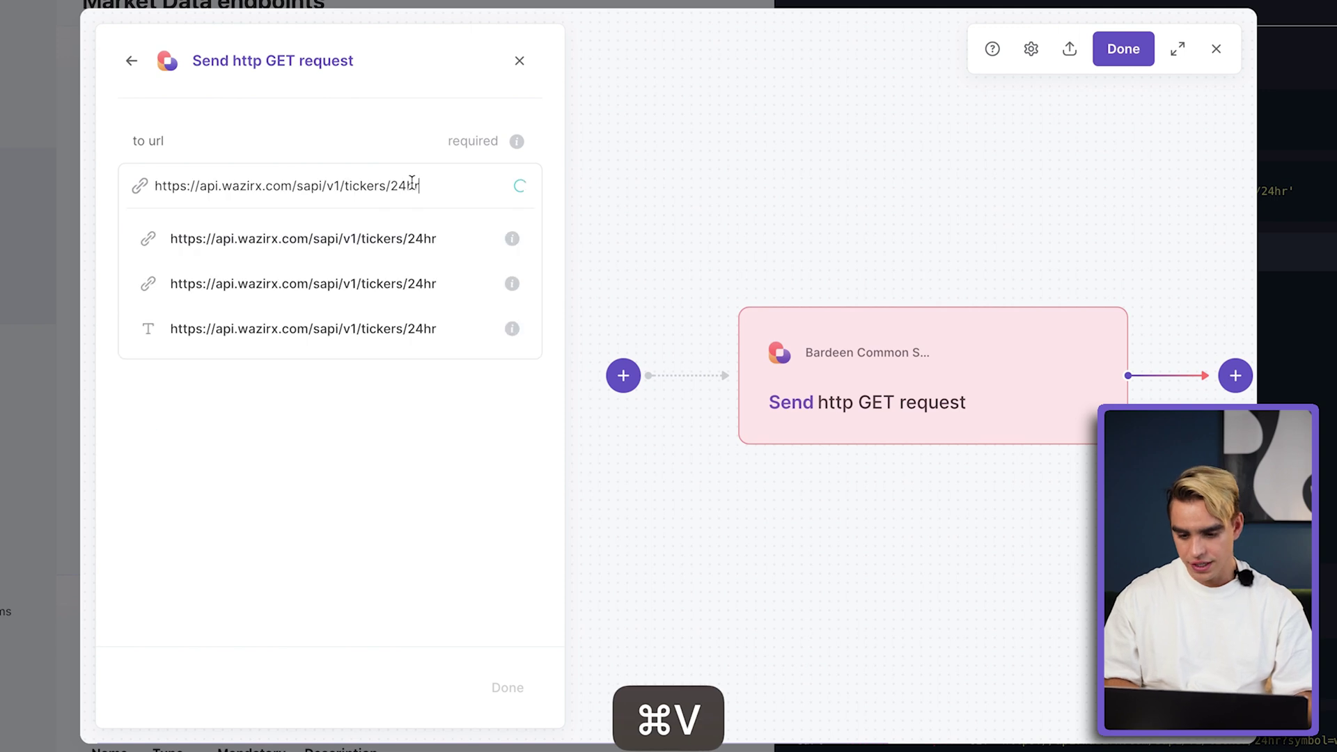
left_click(402, 228)
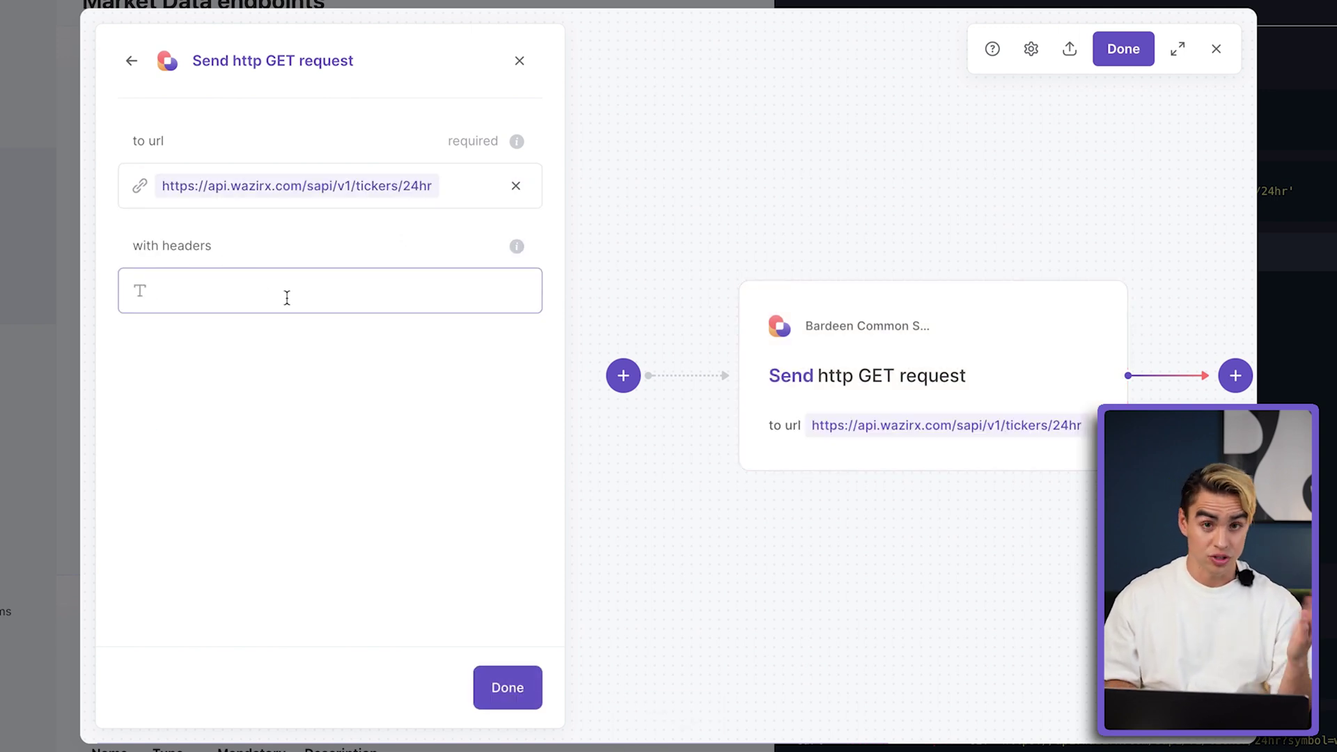
left_click(499, 714)
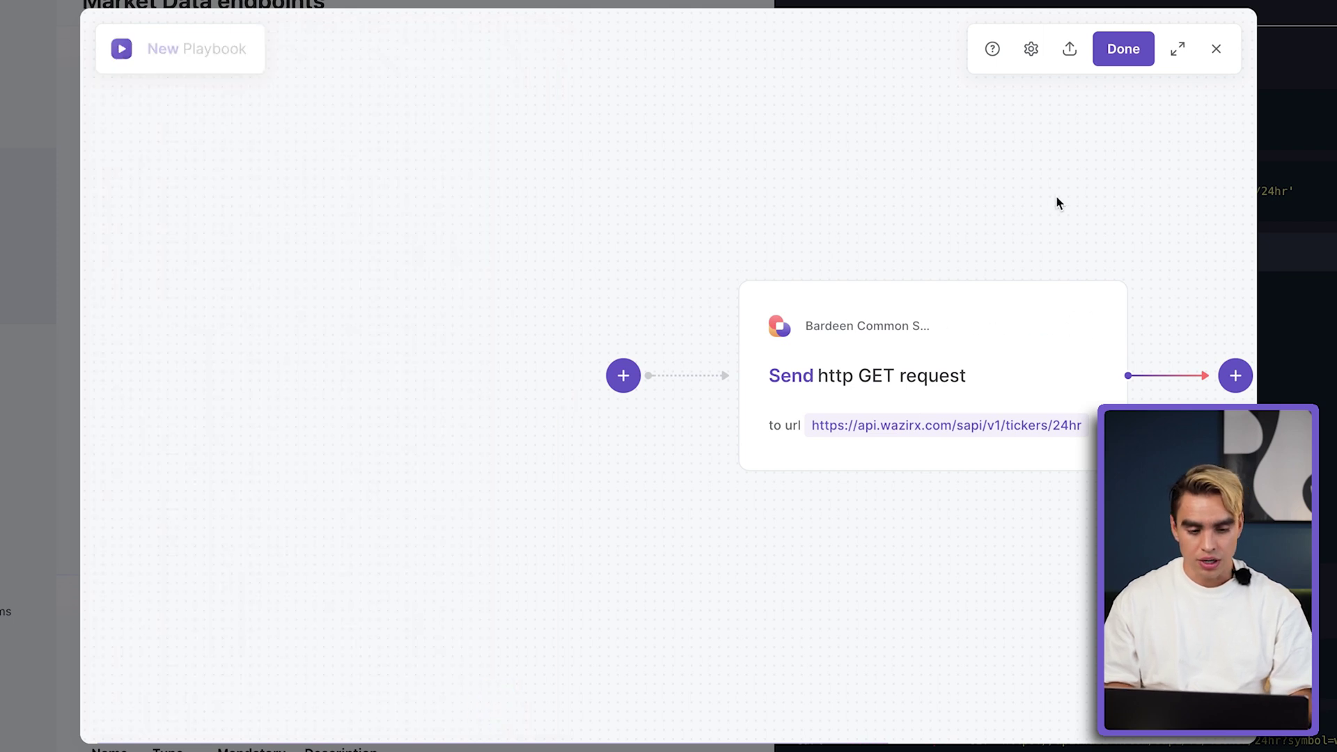
- Name the playbook 'Get Crypto Prices' in Playbook Details and save it
left_click(1131, 65)
left_click(597, 369)
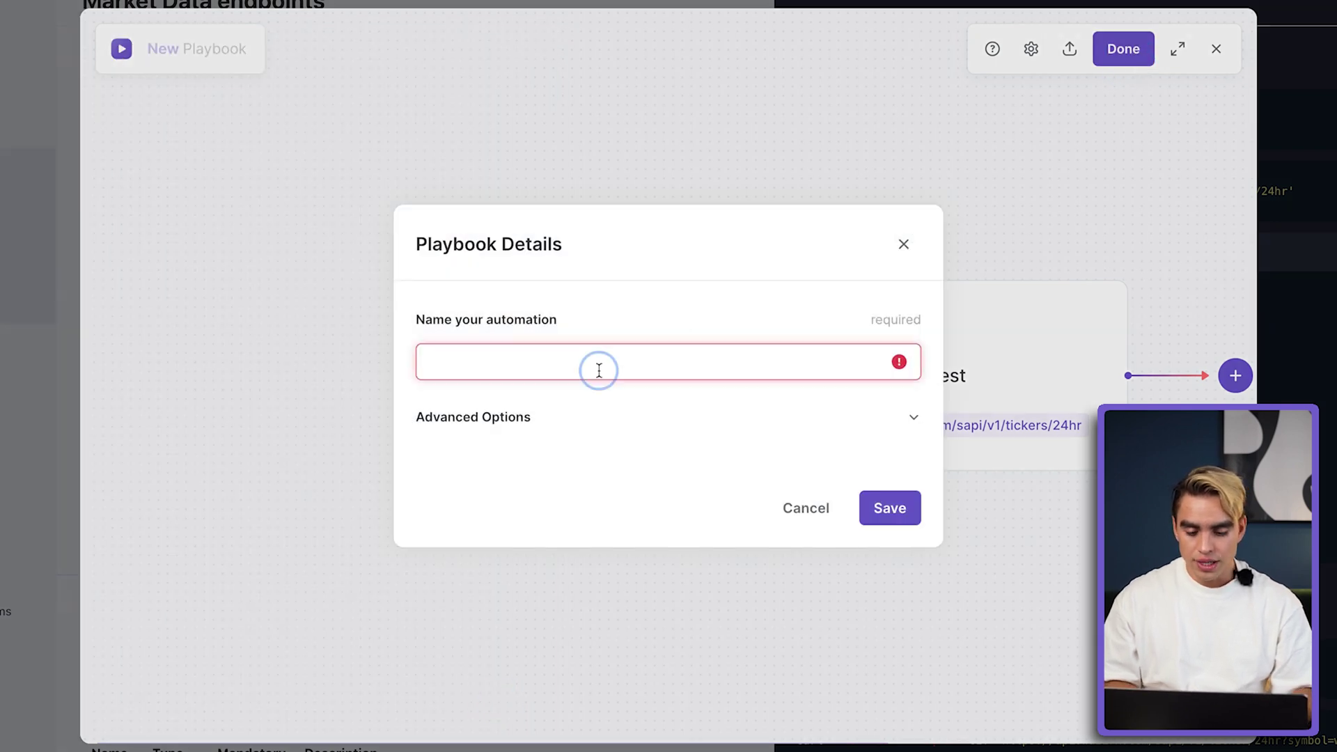
type("Get Crypto Prices")
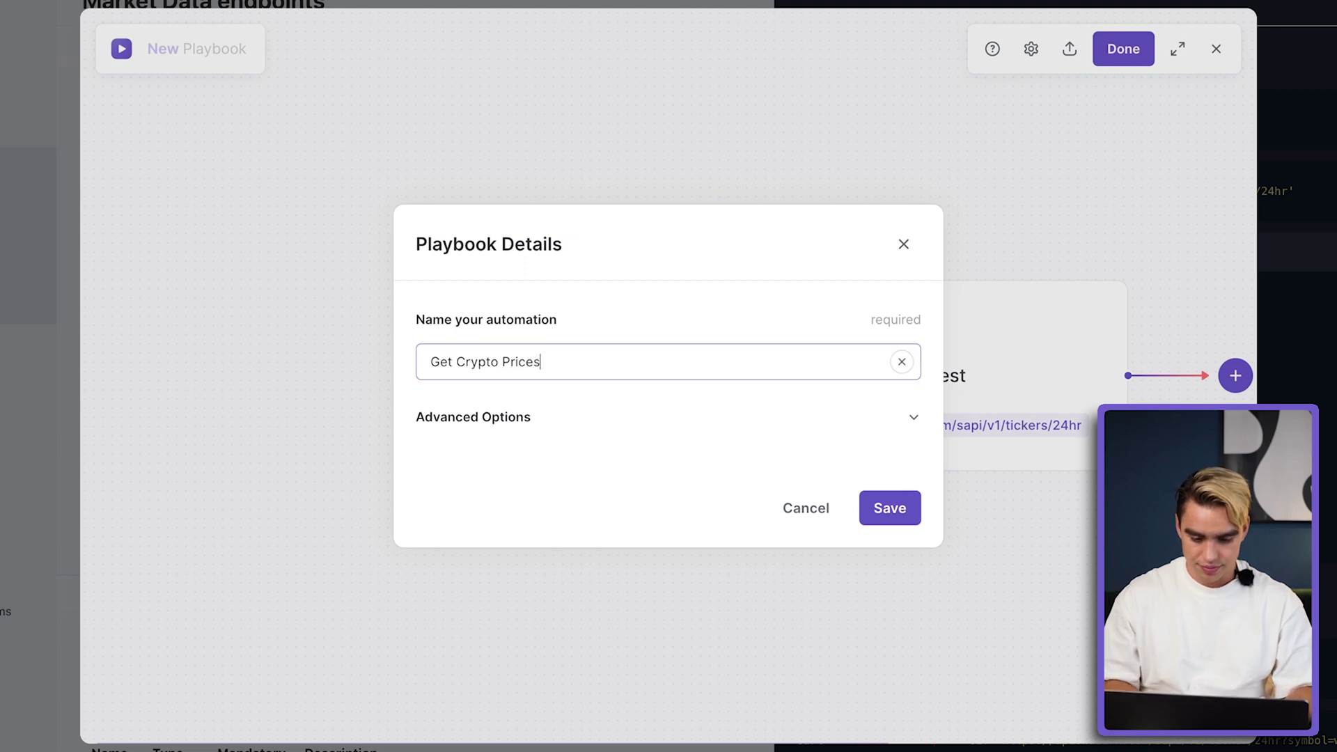
key("Return")
left_click(894, 507)
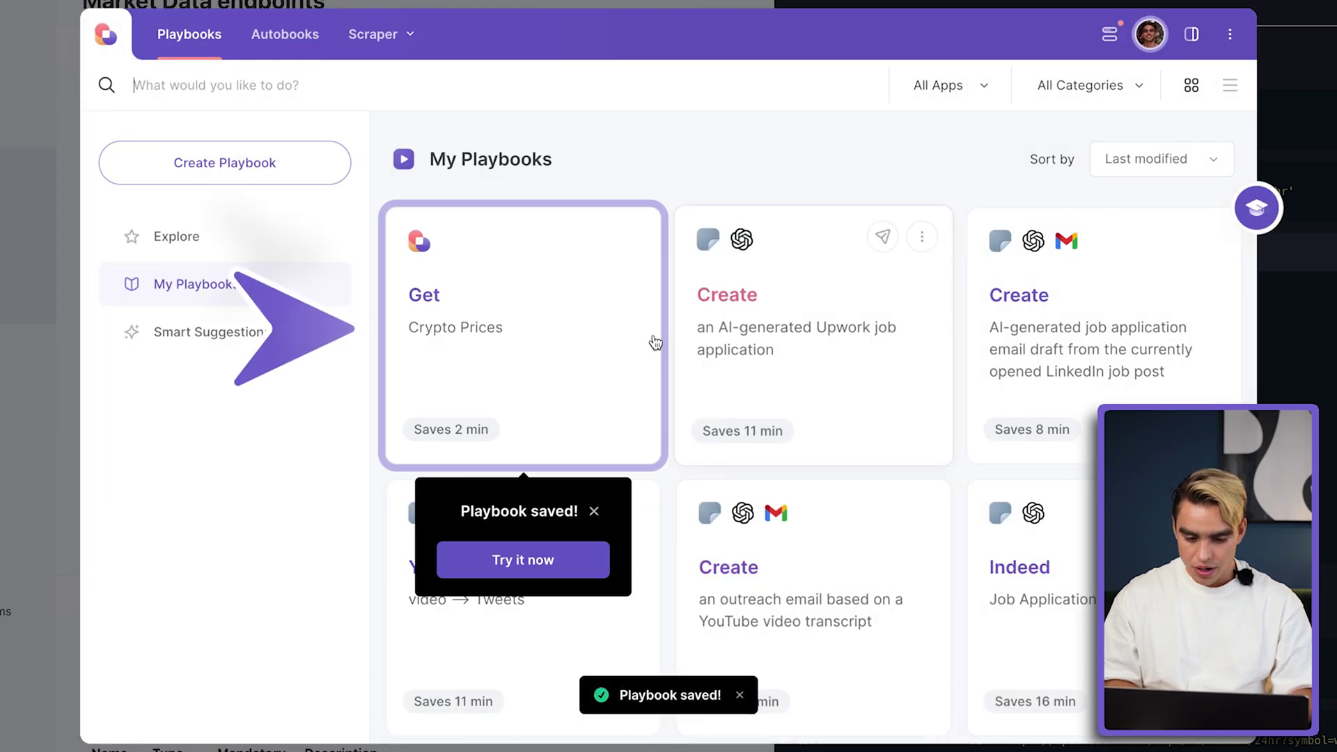
- Run Get Crypto Prices and view its JSON result as a full table
left_click(627, 340)
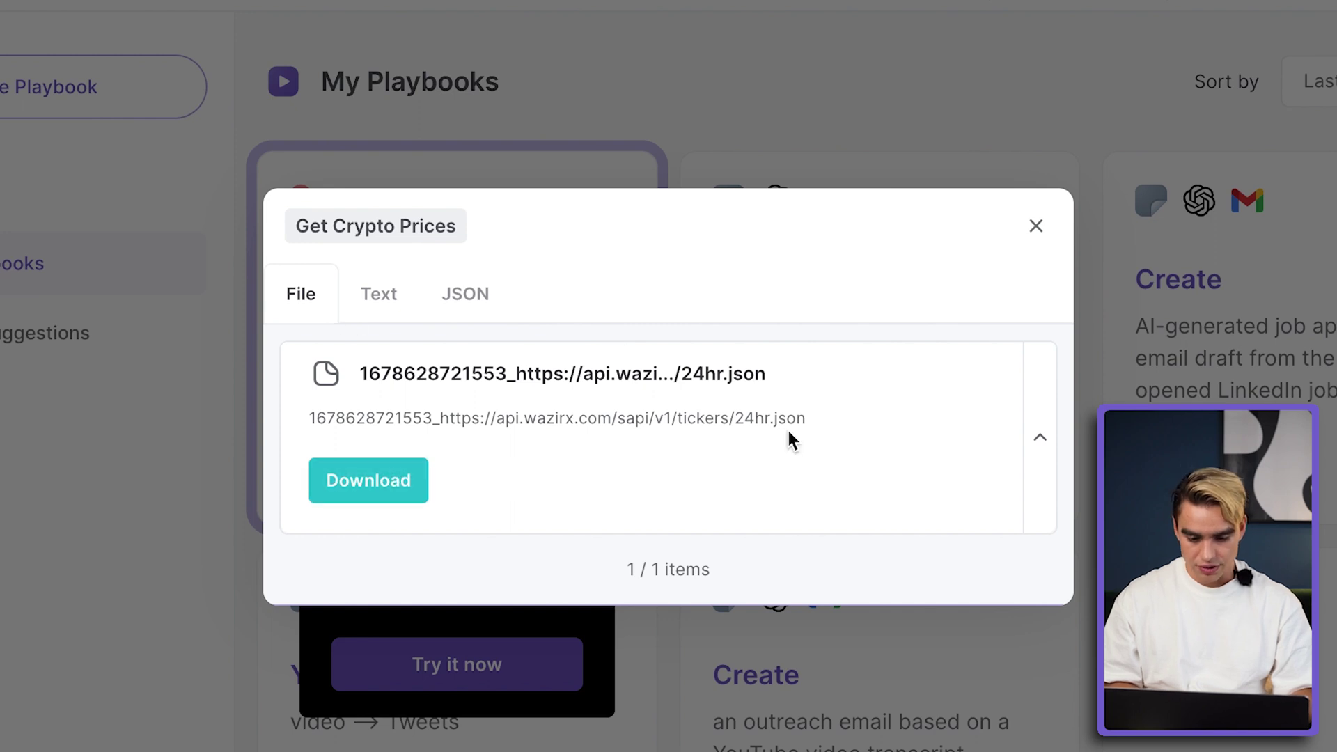
left_click(458, 299)
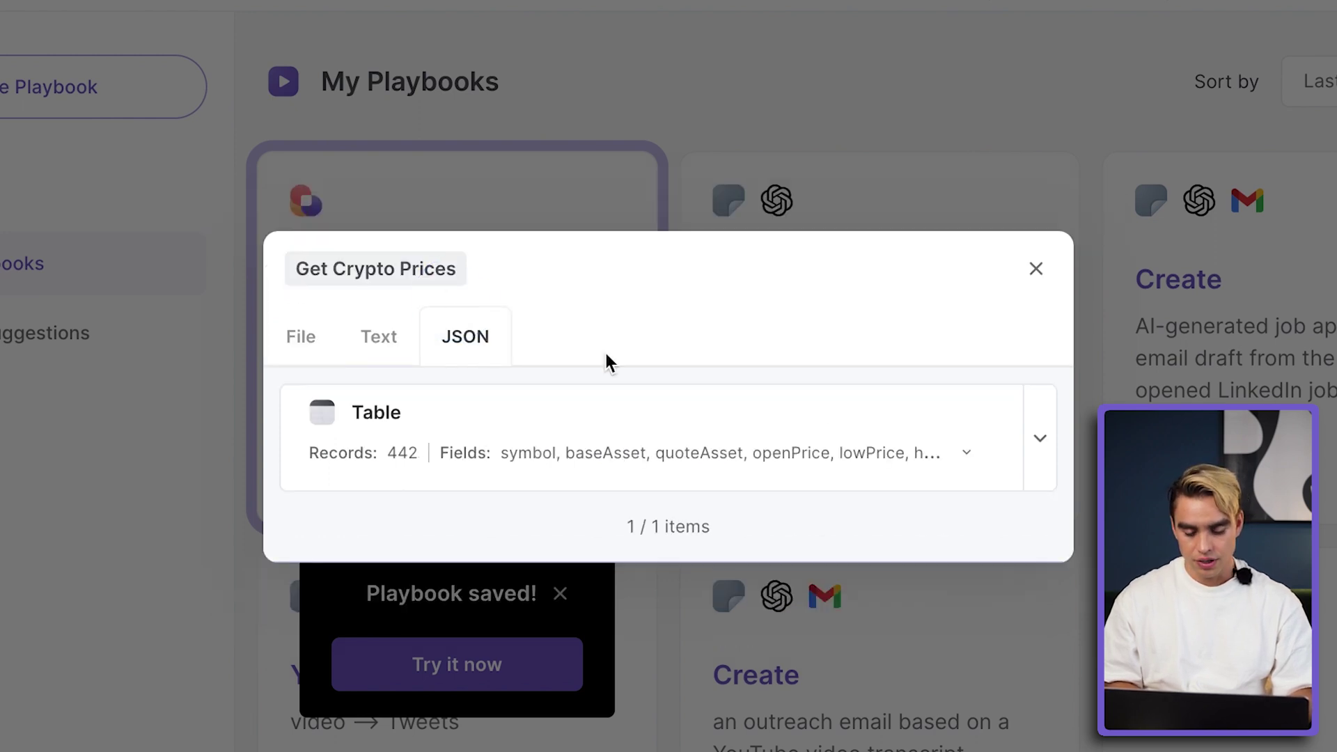
left_click(1039, 438)
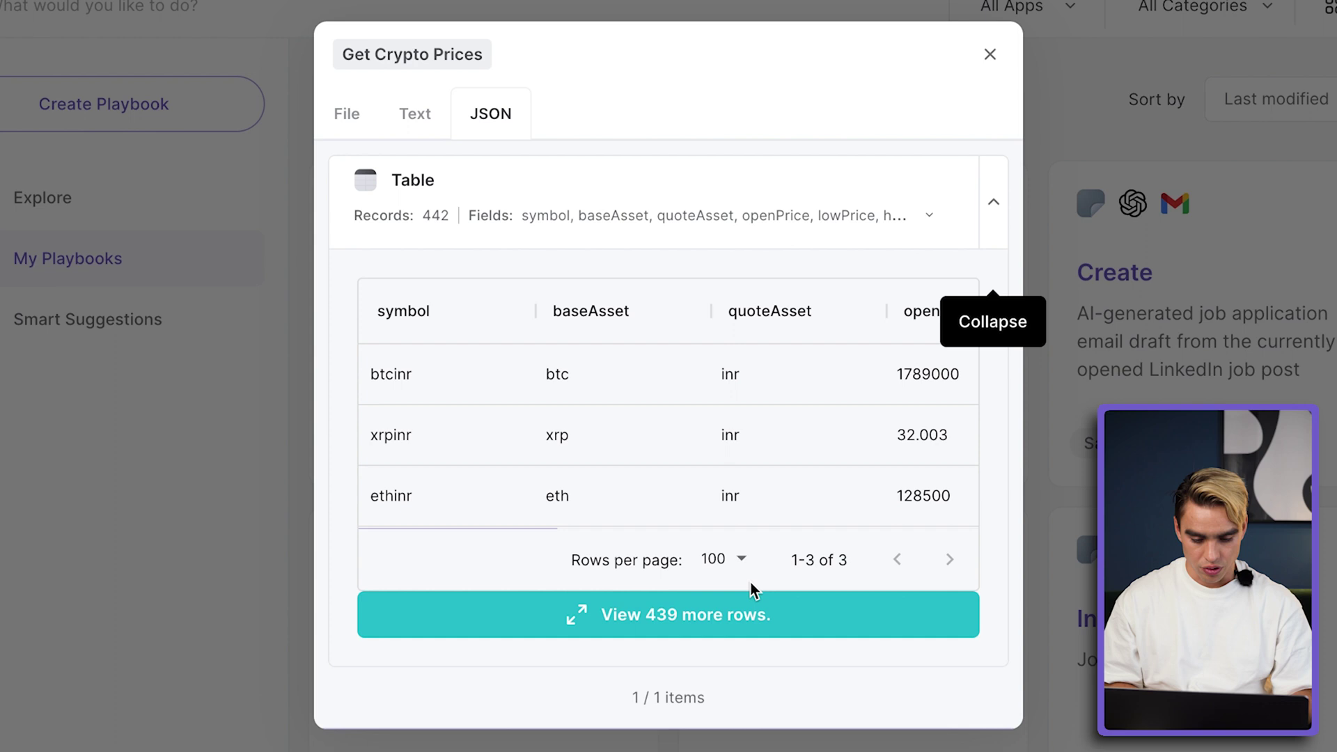
left_click(627, 614)
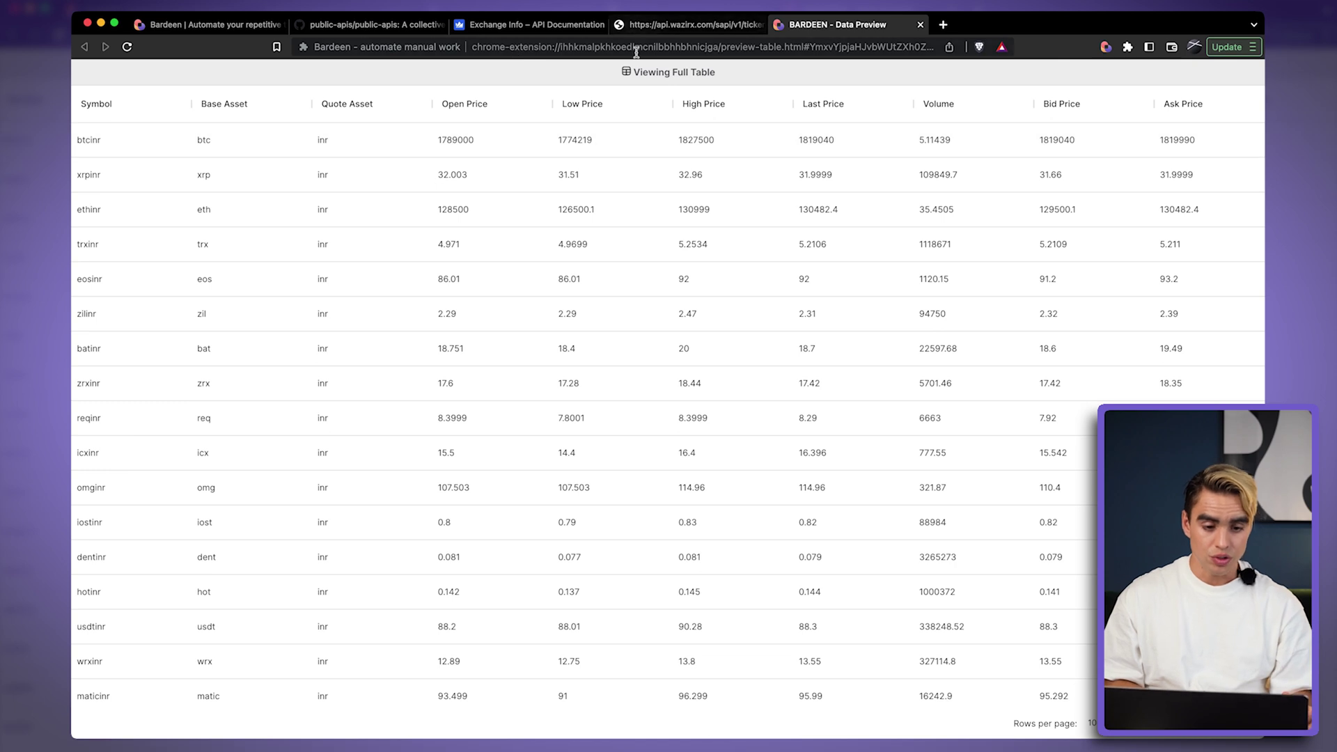
- From the playbook list, open Get Crypto Prices in the workflow builder
left_click(1104, 48)
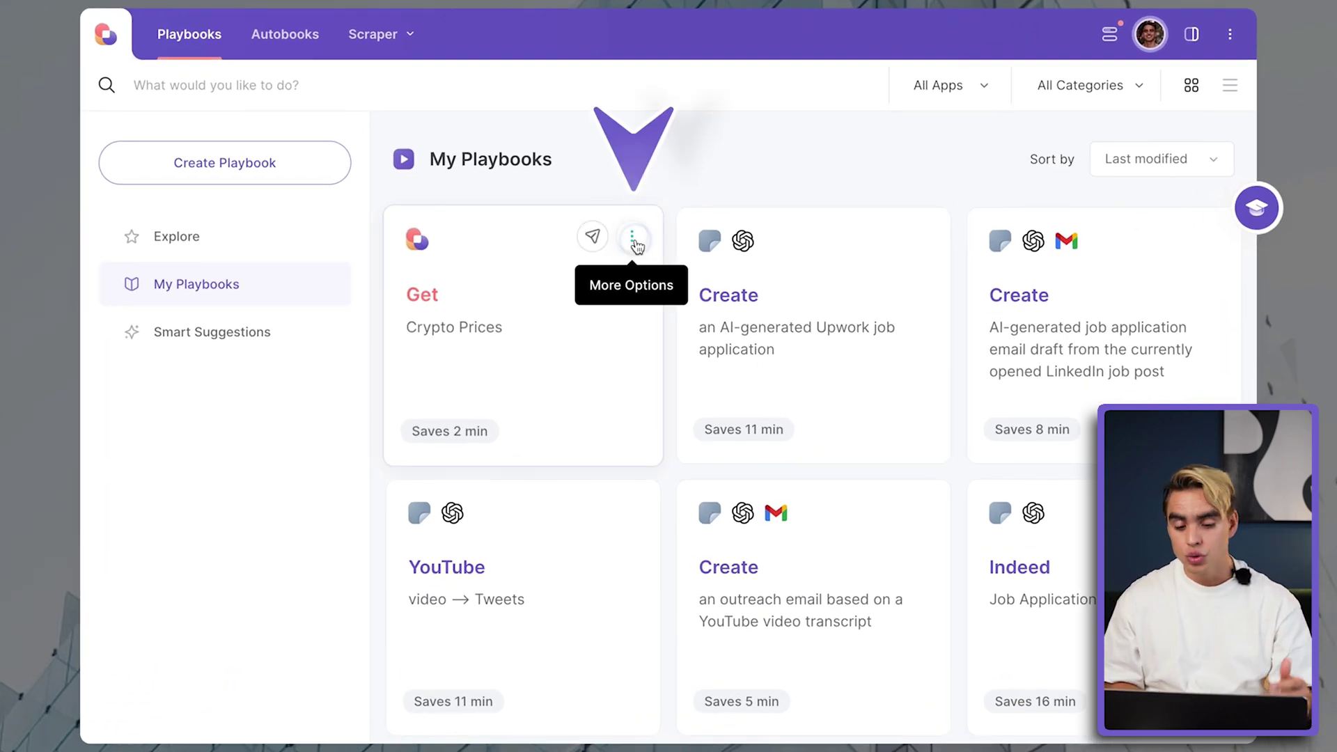
left_click(635, 242)
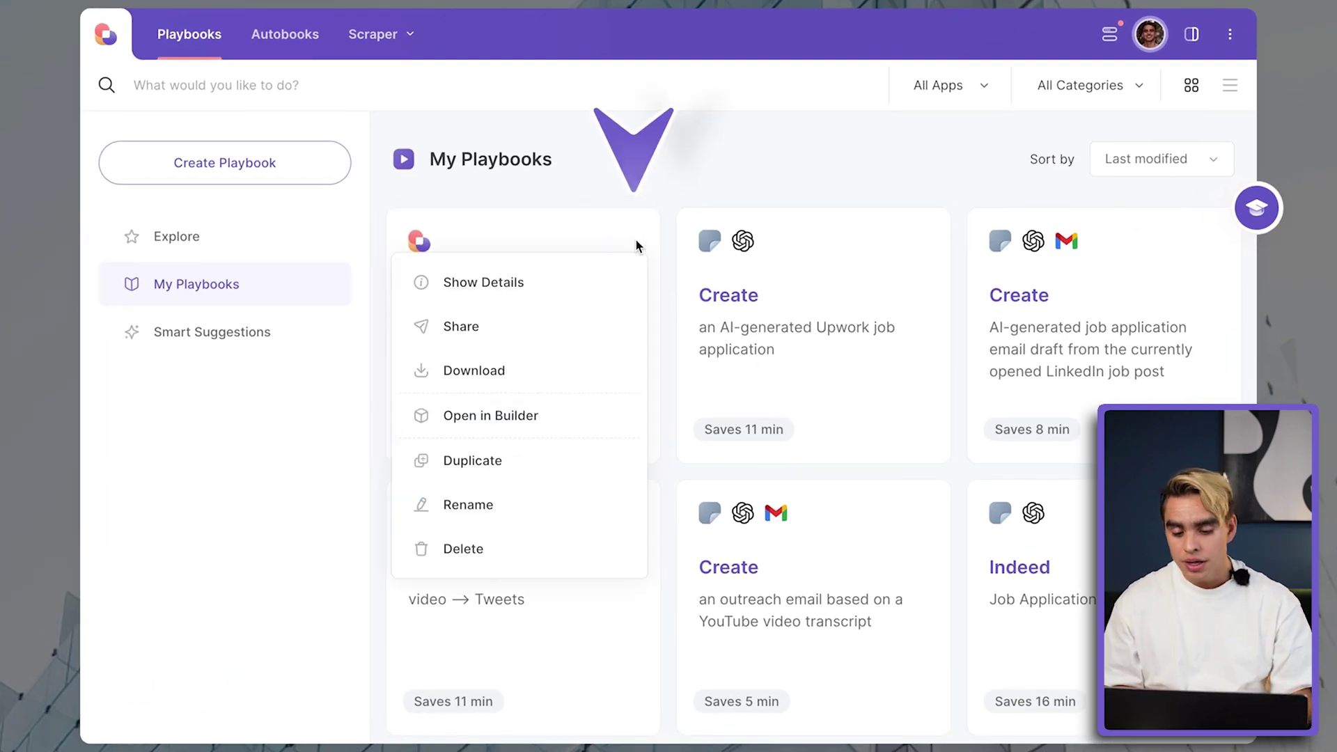
left_click(554, 413)
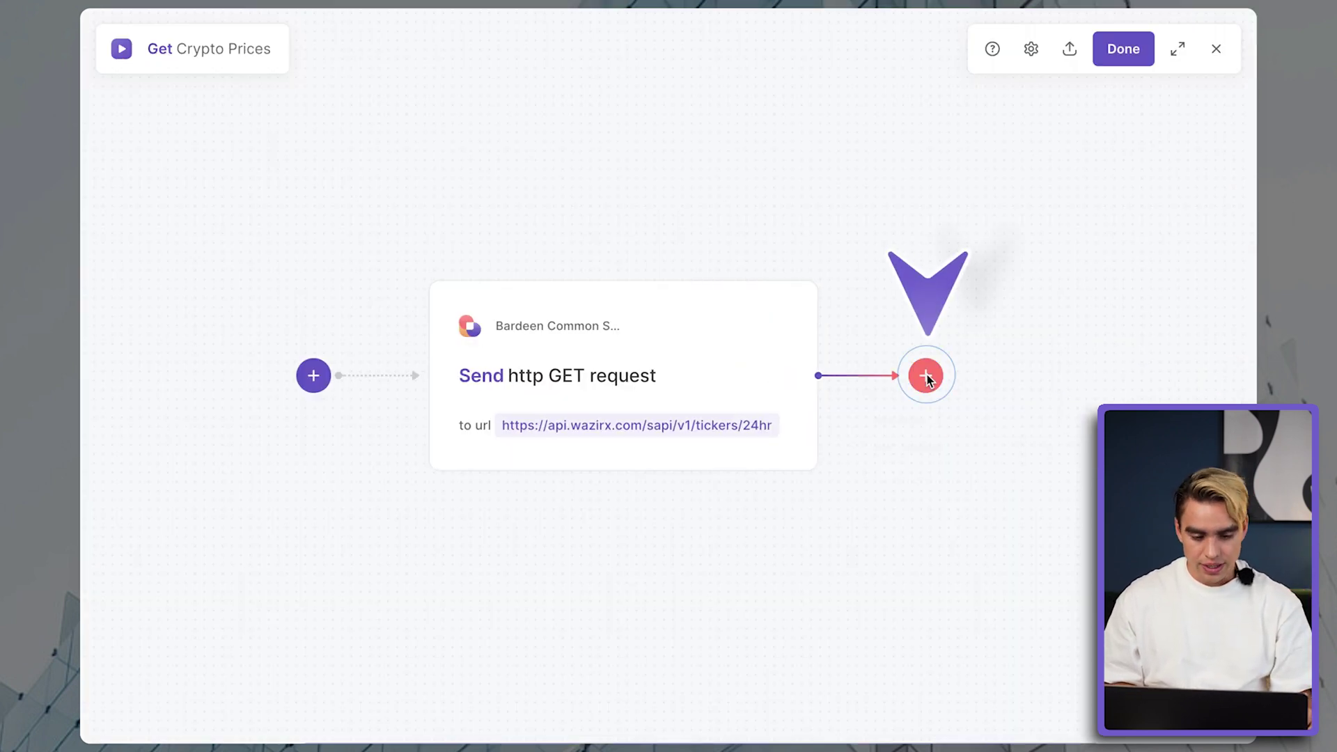
- Add a Google Sheets 'Add rows to Google Sheet' step after the GET request
left_click(926, 380)
left_click(942, 426)
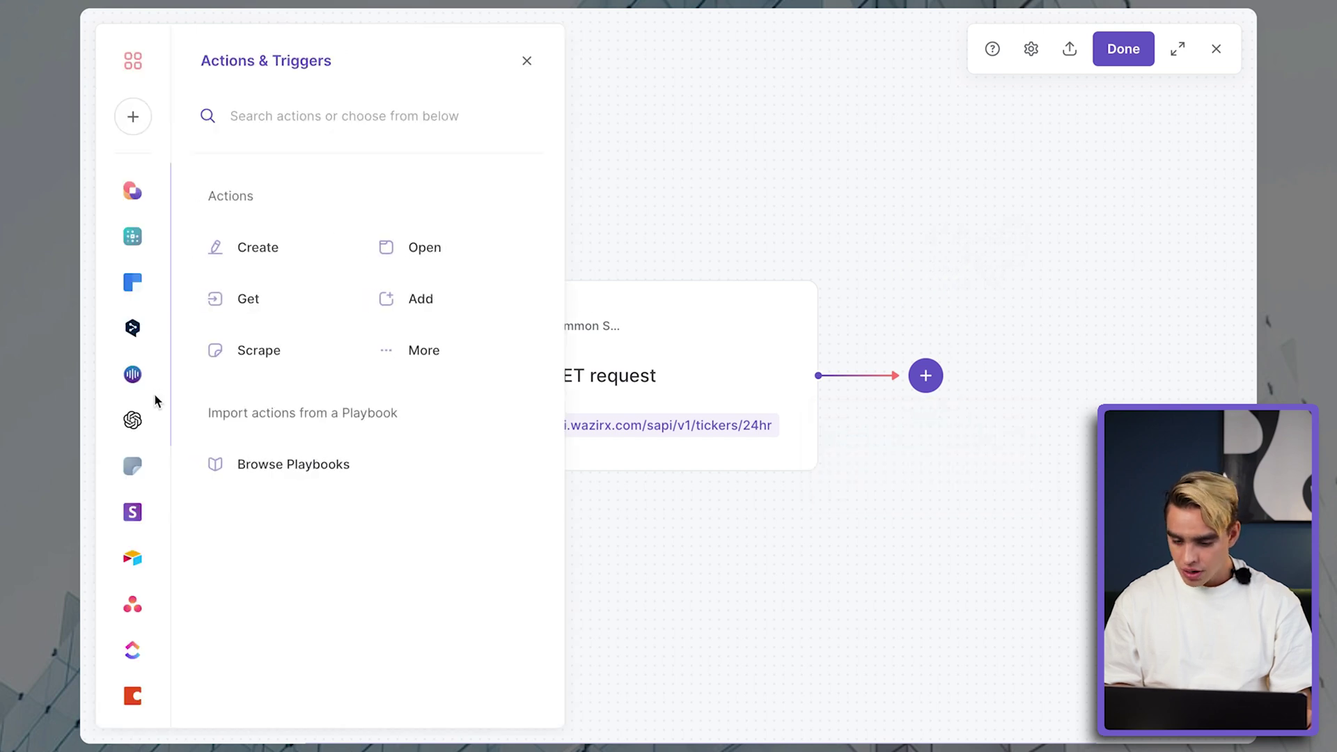
scroll(151, 416, "down", 6)
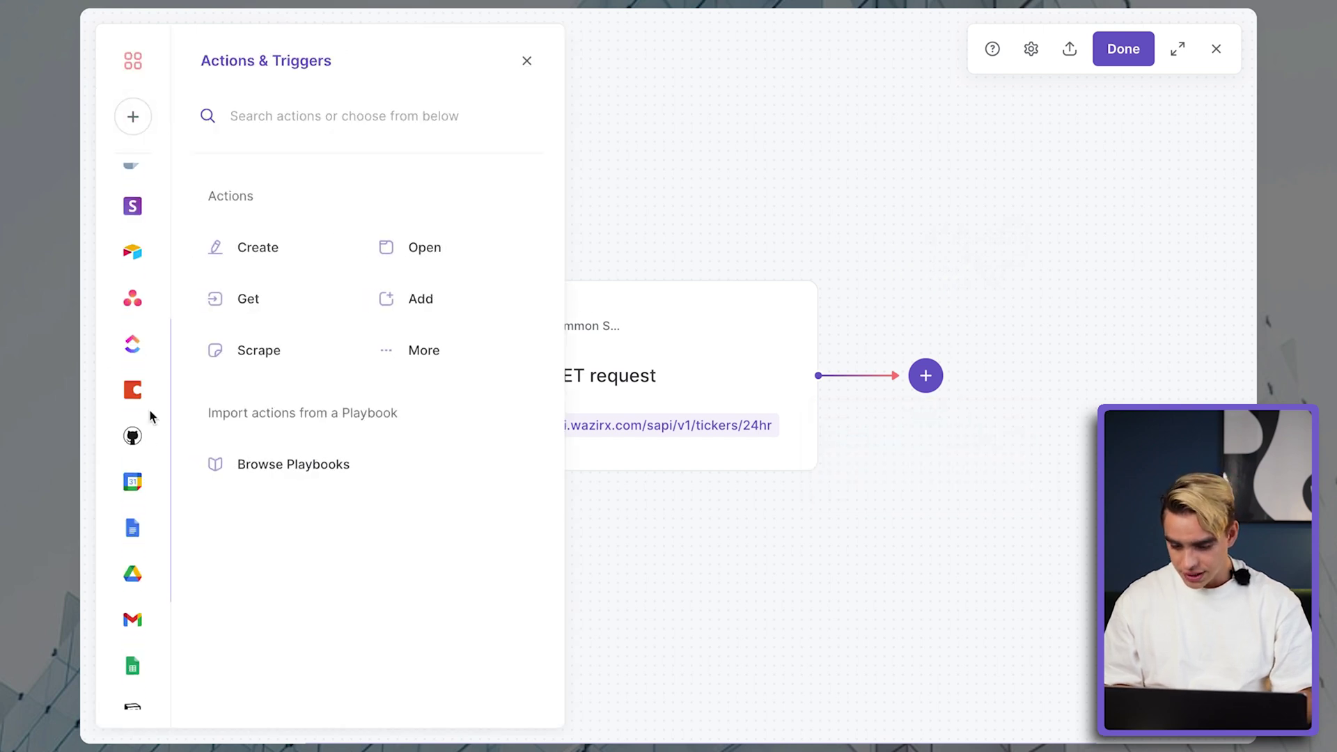
left_click(133, 589)
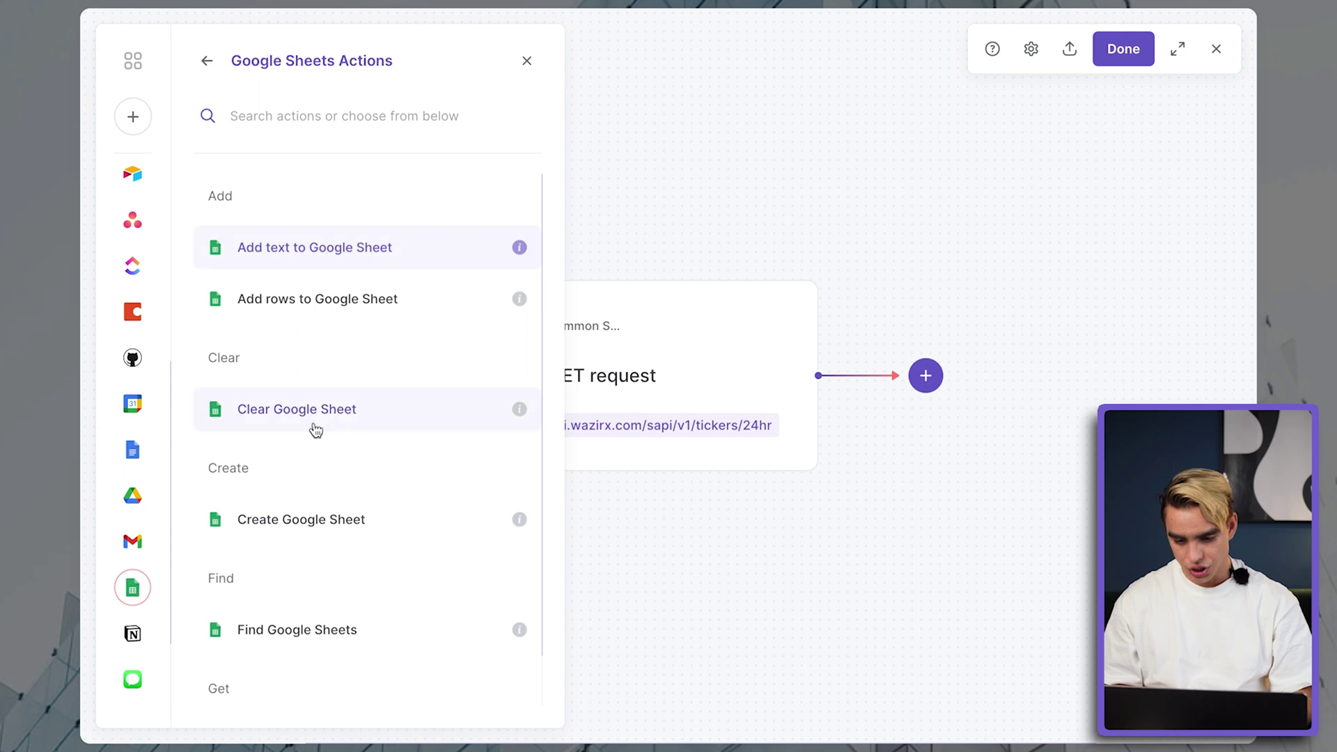
left_click(407, 300)
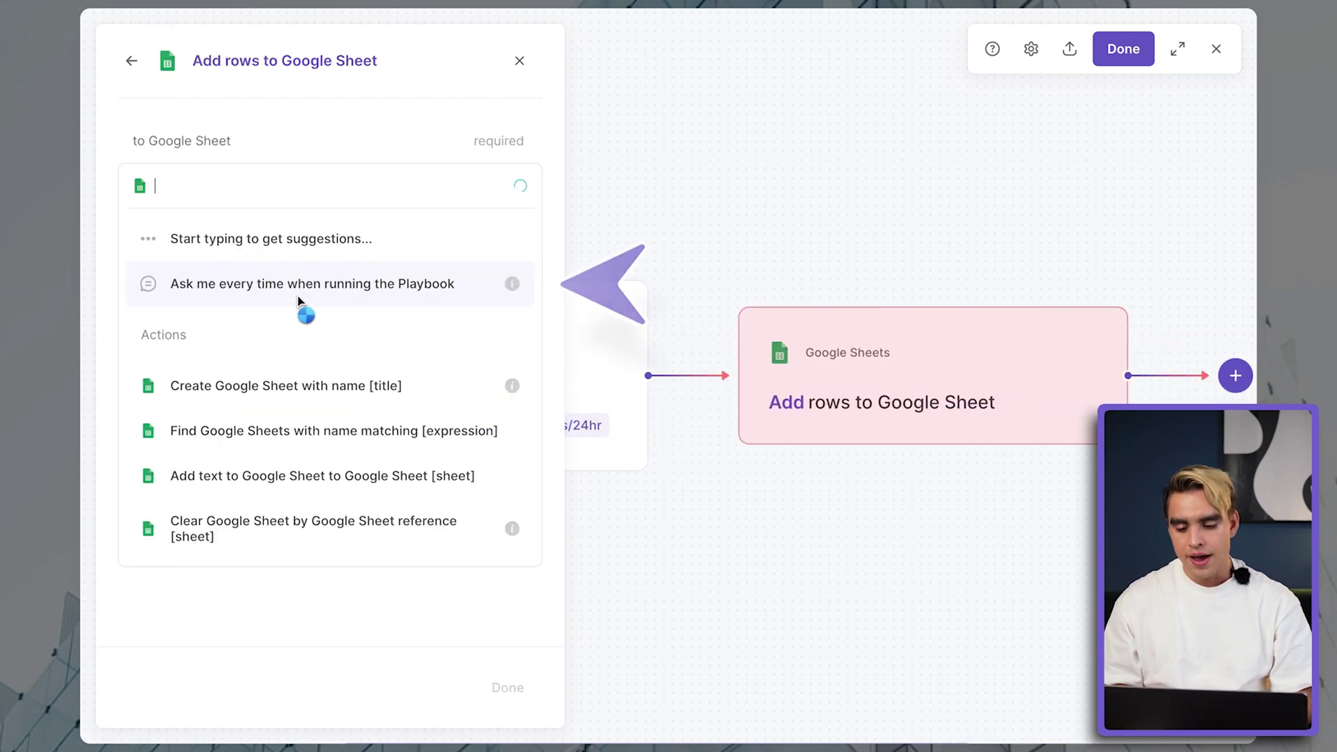
- Set the sheet to 'Ask me every time' and the table to Action 1's JSON
left_click(253, 302)
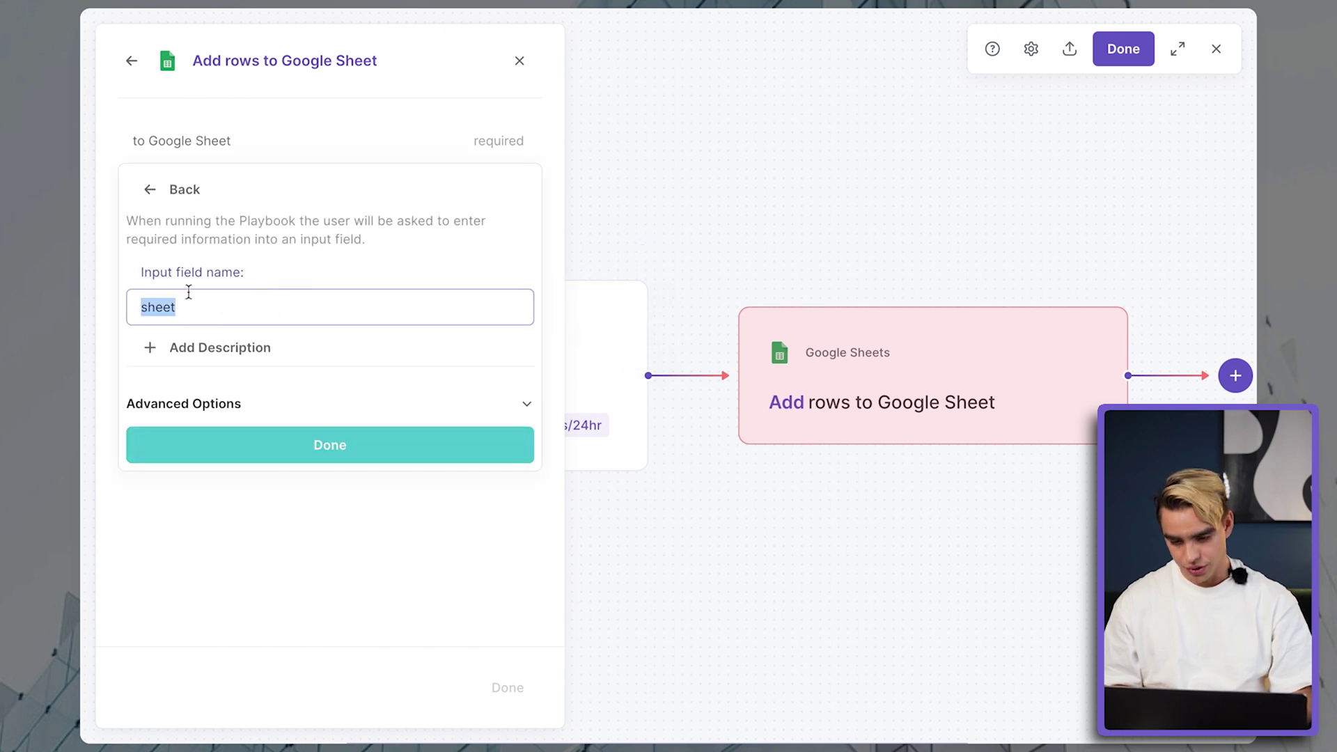
left_click(376, 437)
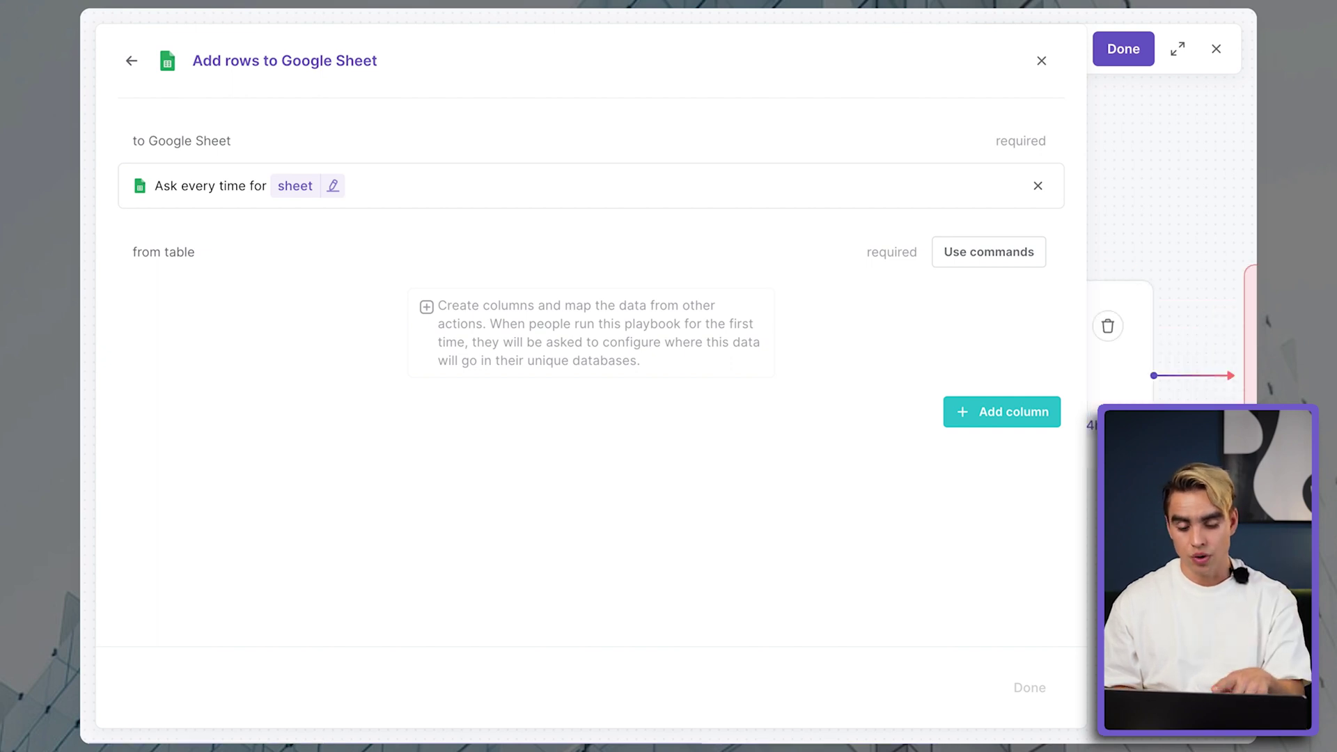
left_click(991, 263)
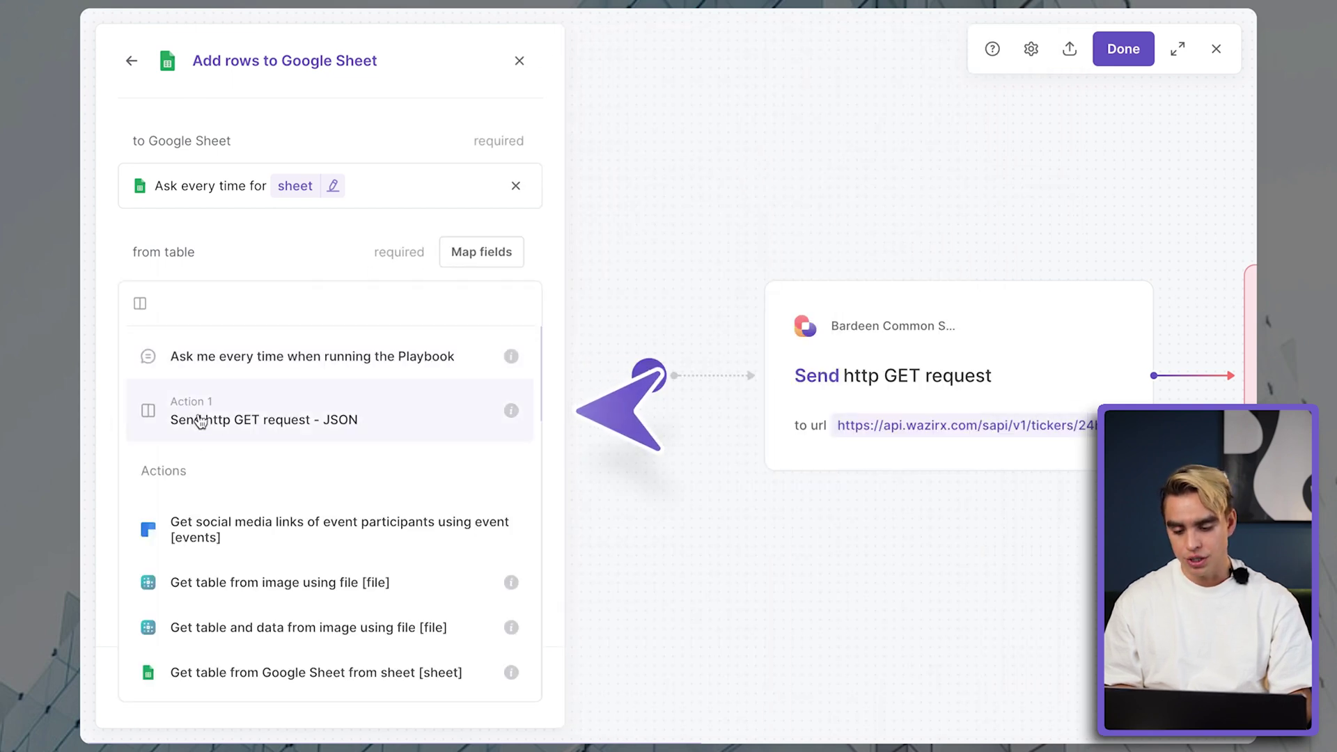
left_click(439, 400)
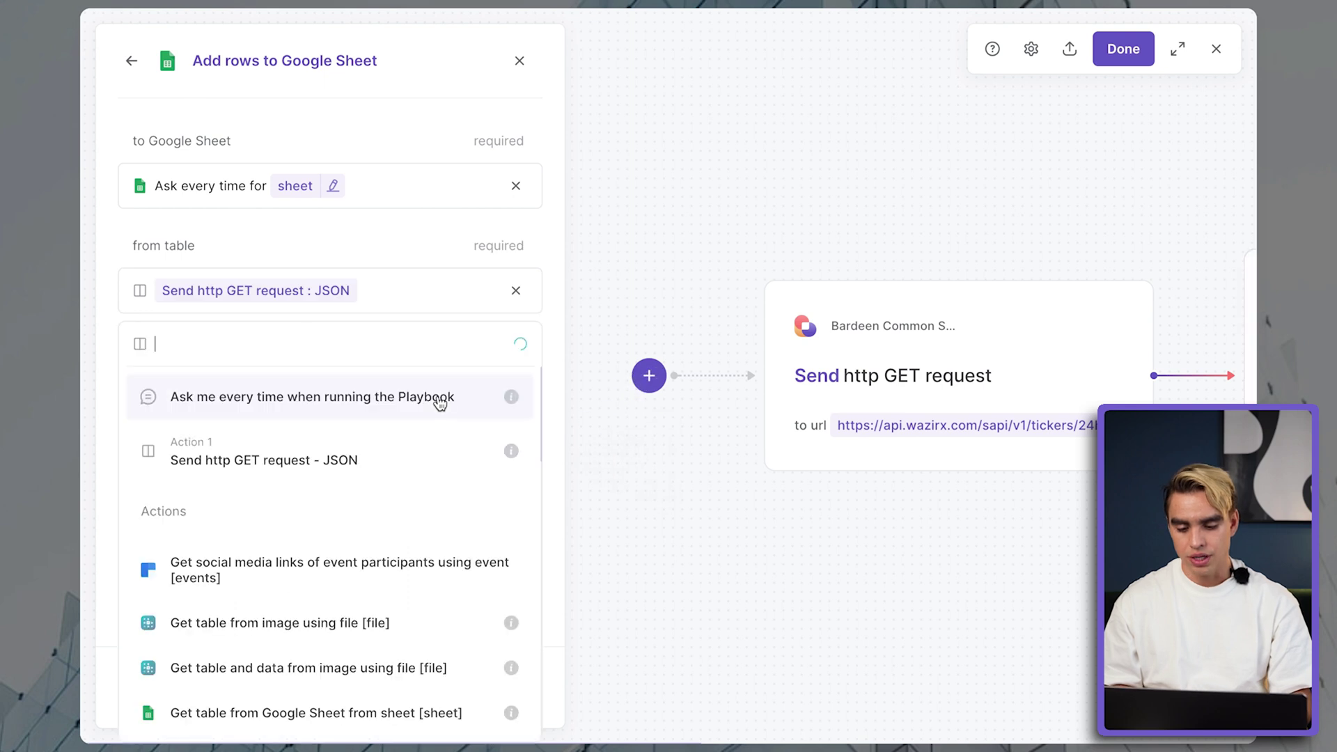
left_click(352, 263)
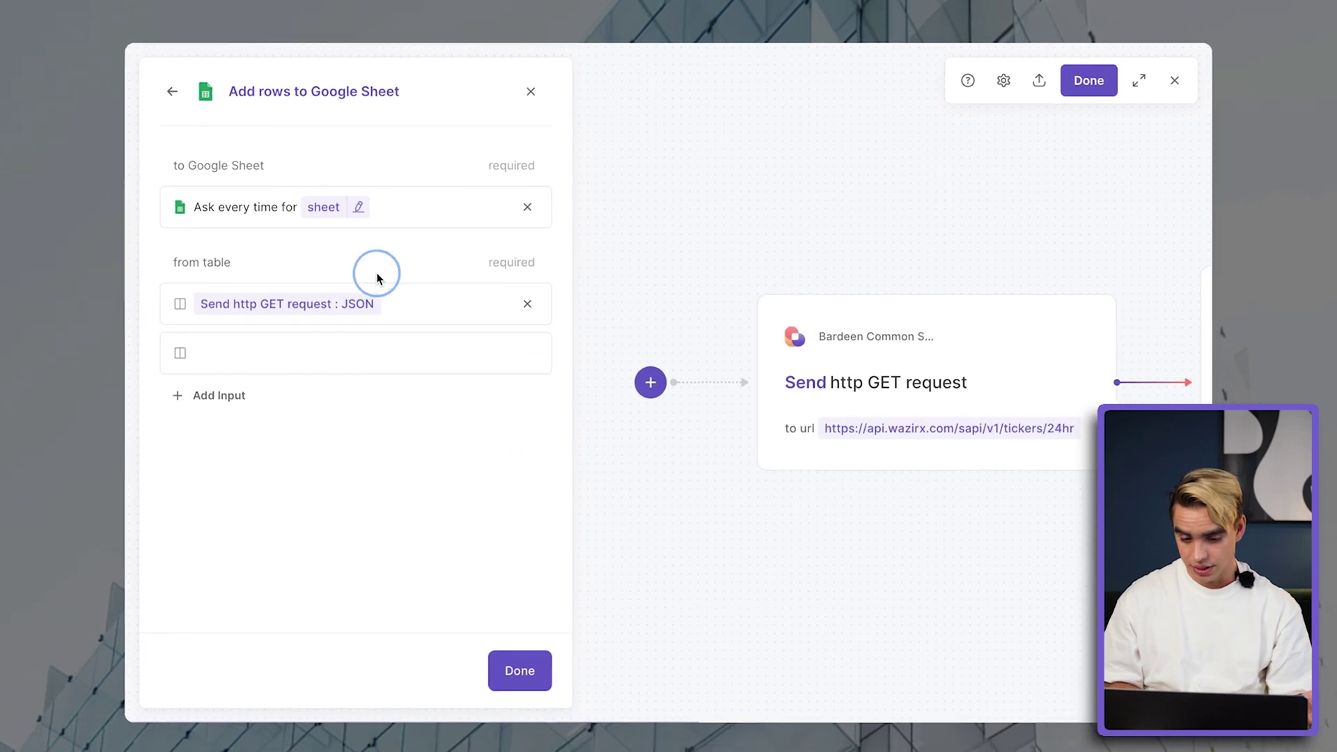
left_click(506, 688)
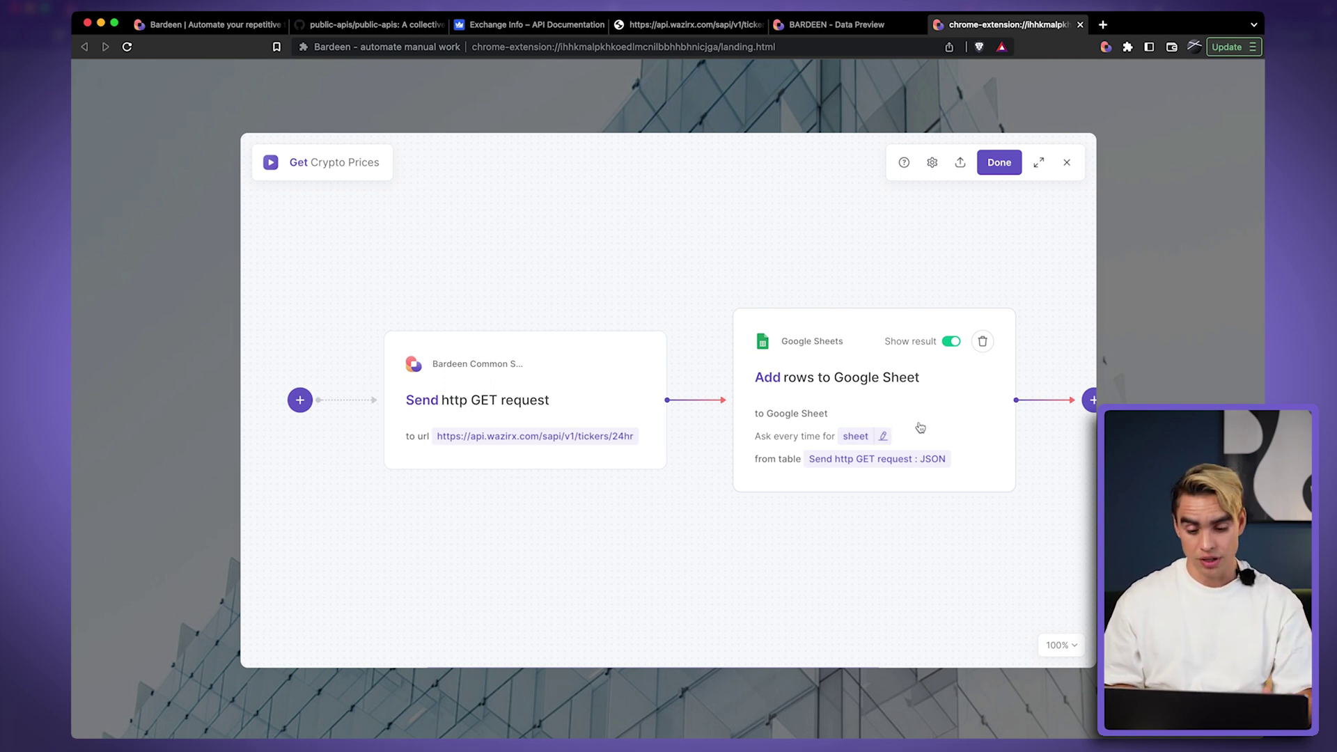
- Insert a starting trigger before the GET request, trying the scheduled option first
scroll(581, 456, "left", 3)
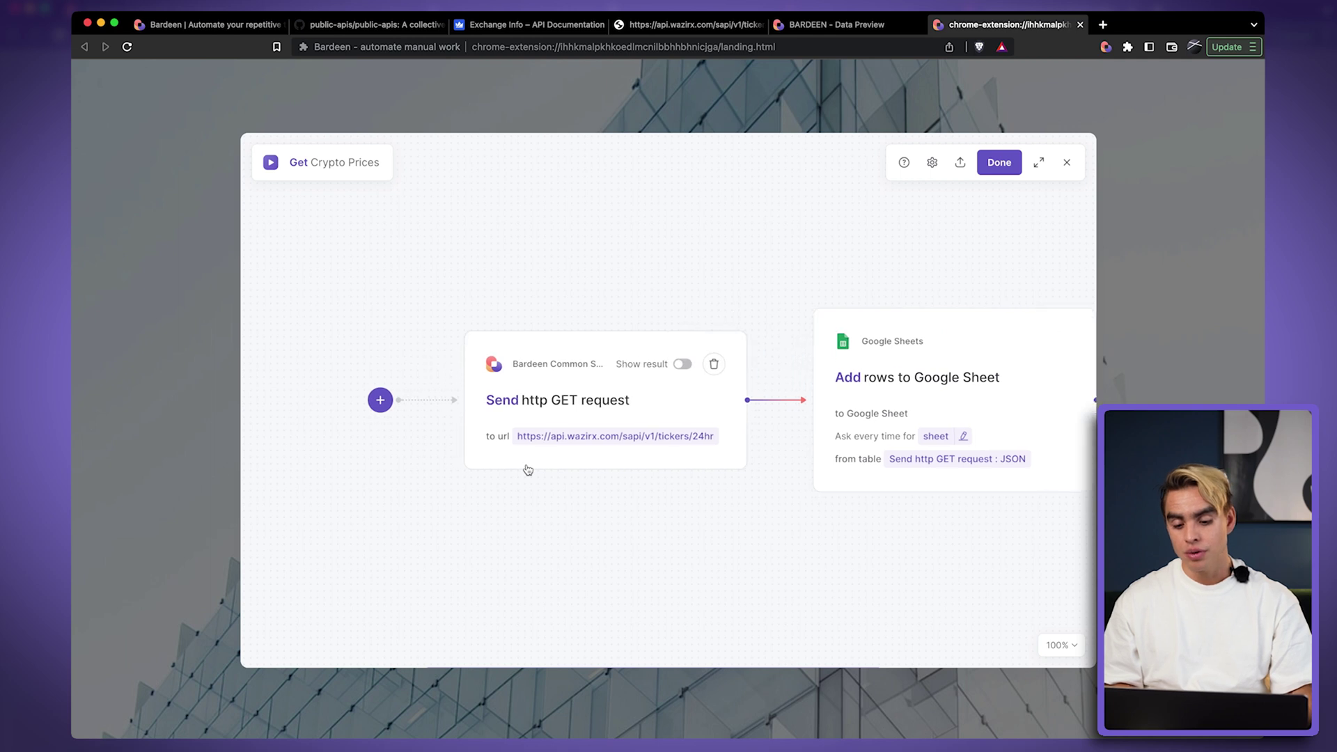
left_click(396, 401)
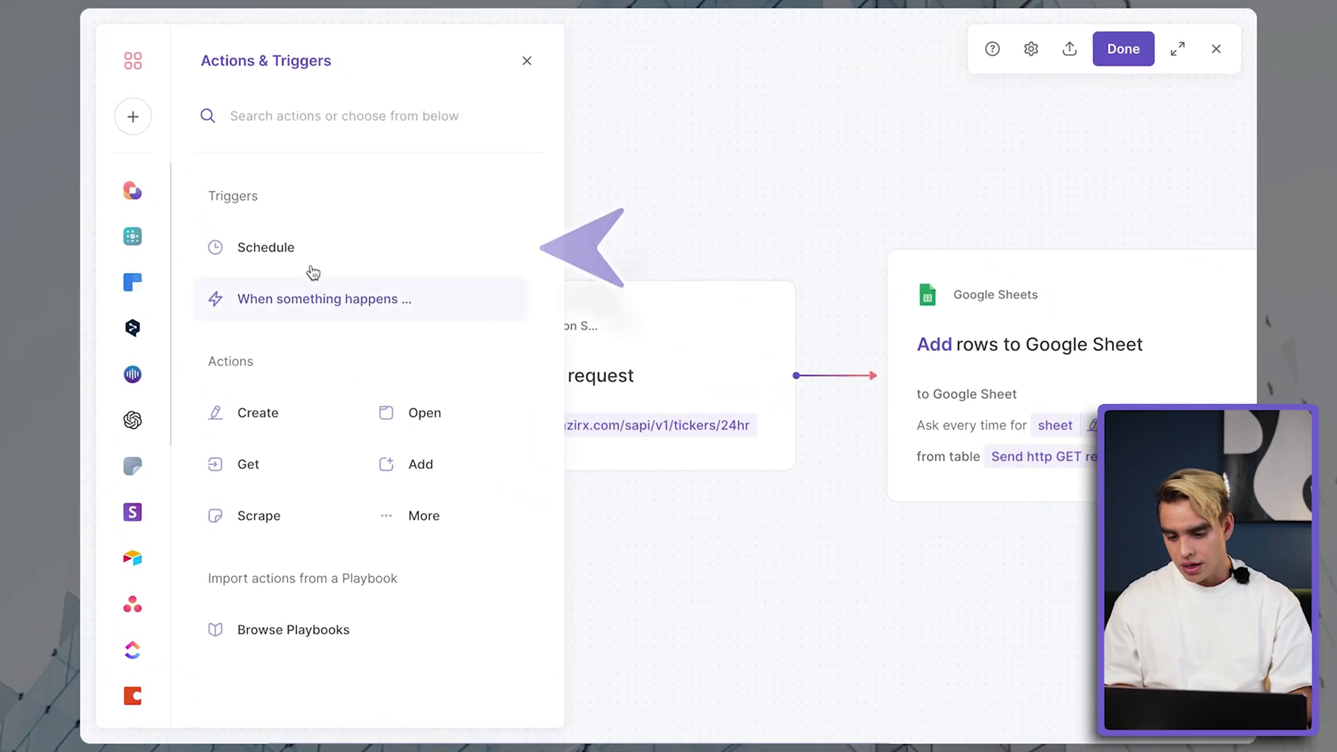
left_click(313, 262)
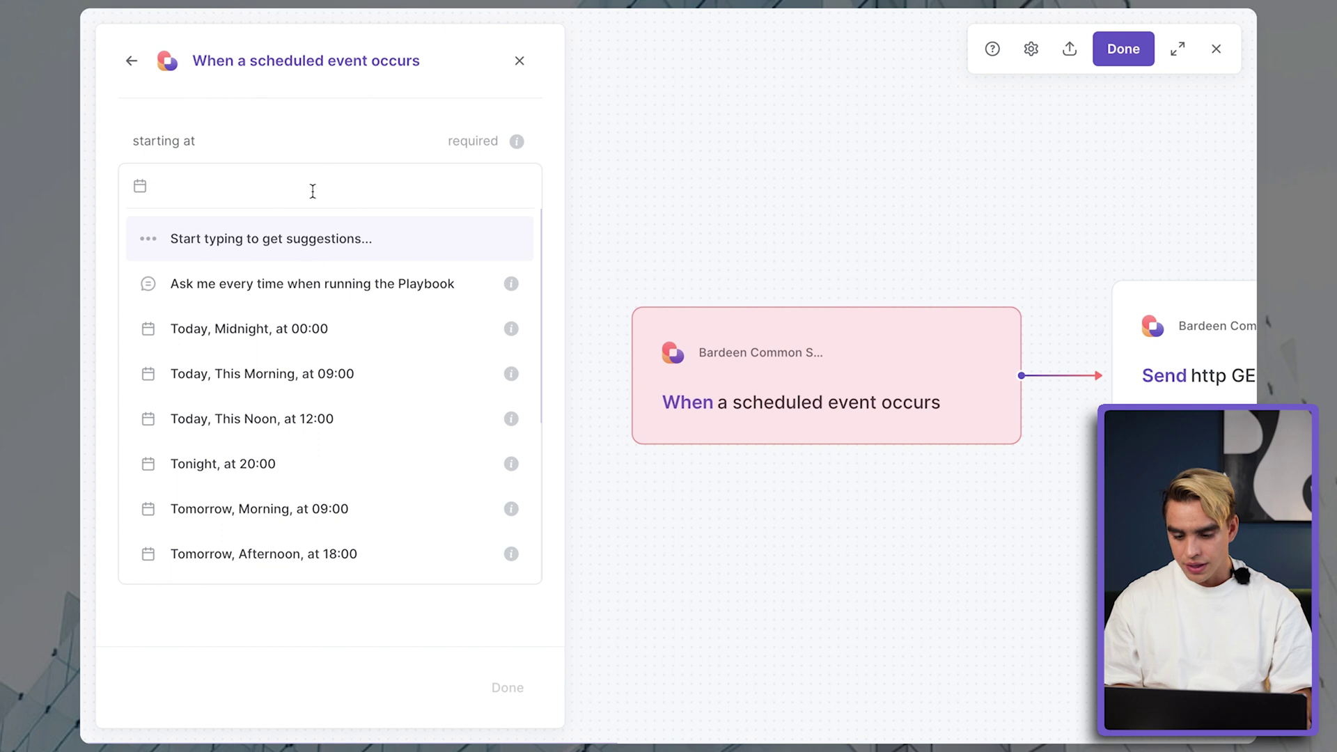
left_click(329, 142)
left_click(325, 181)
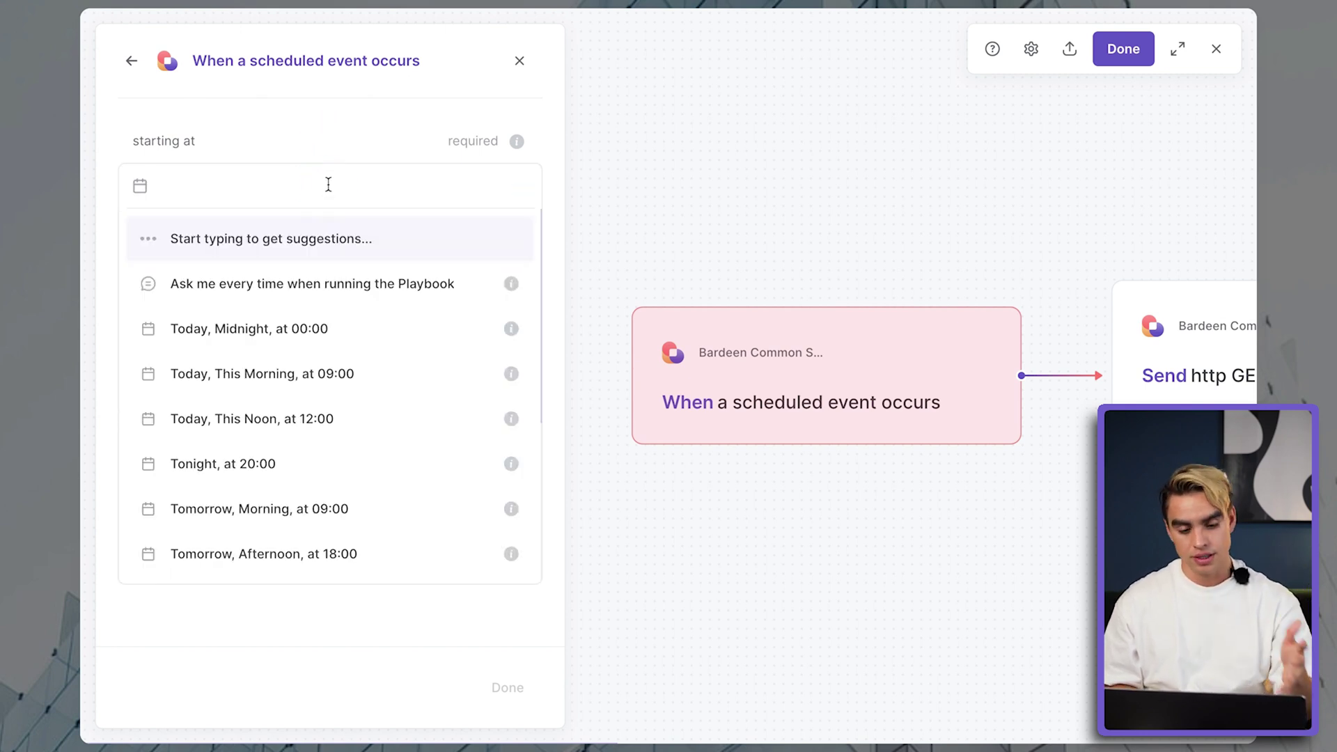
scroll(1052, 344, "right", 4)
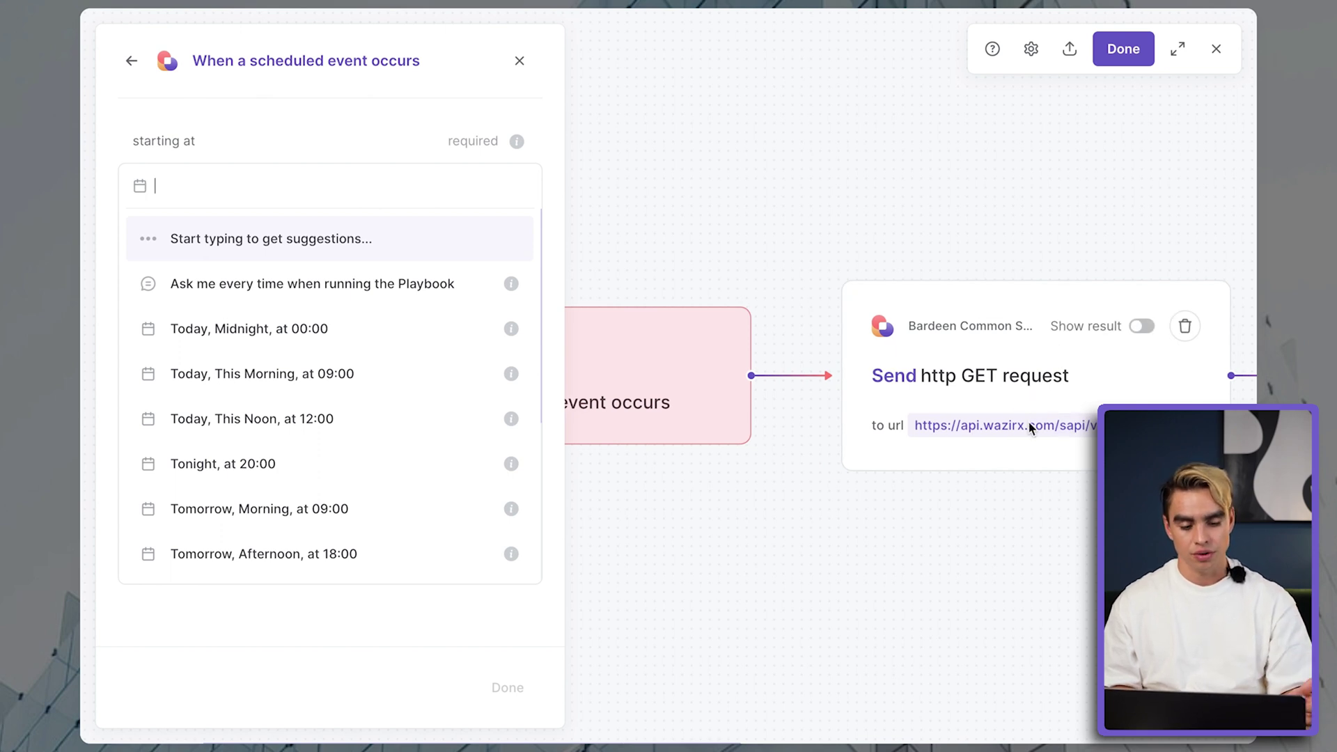
scroll(1047, 456, "right", 8)
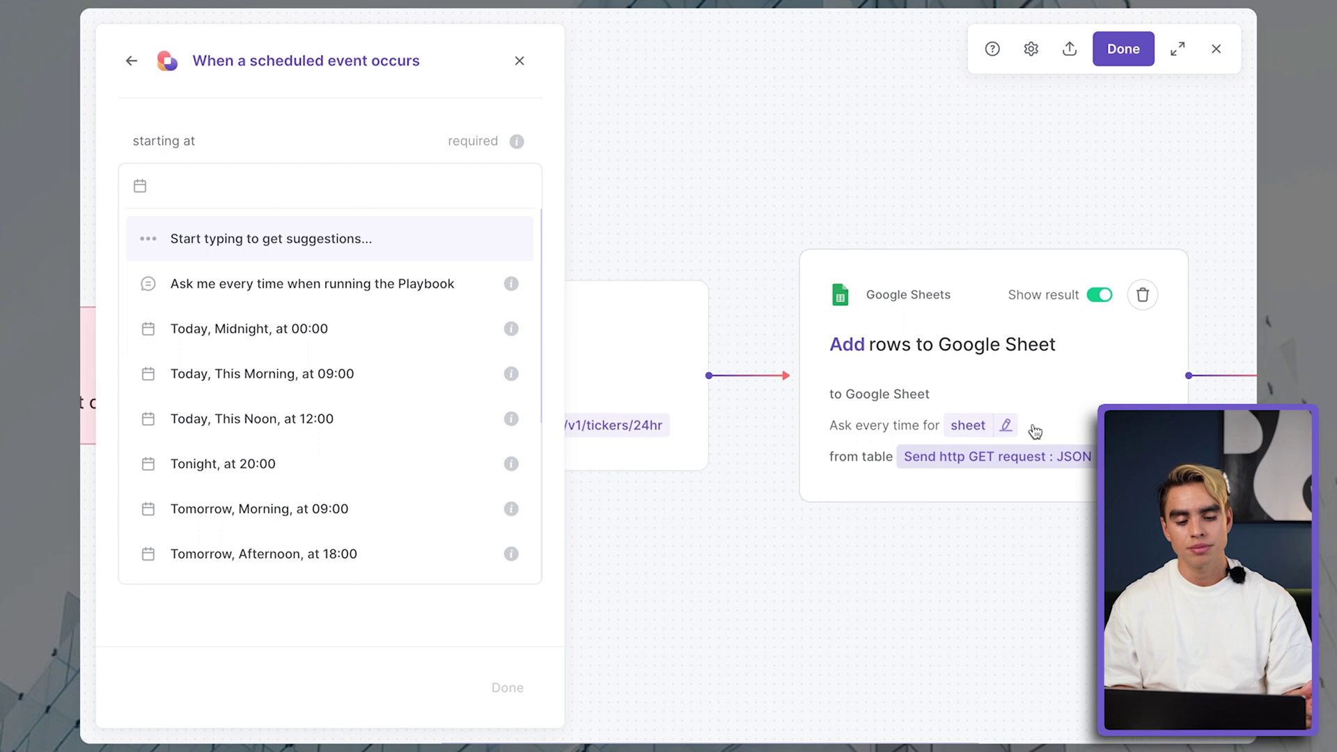
left_click(132, 61)
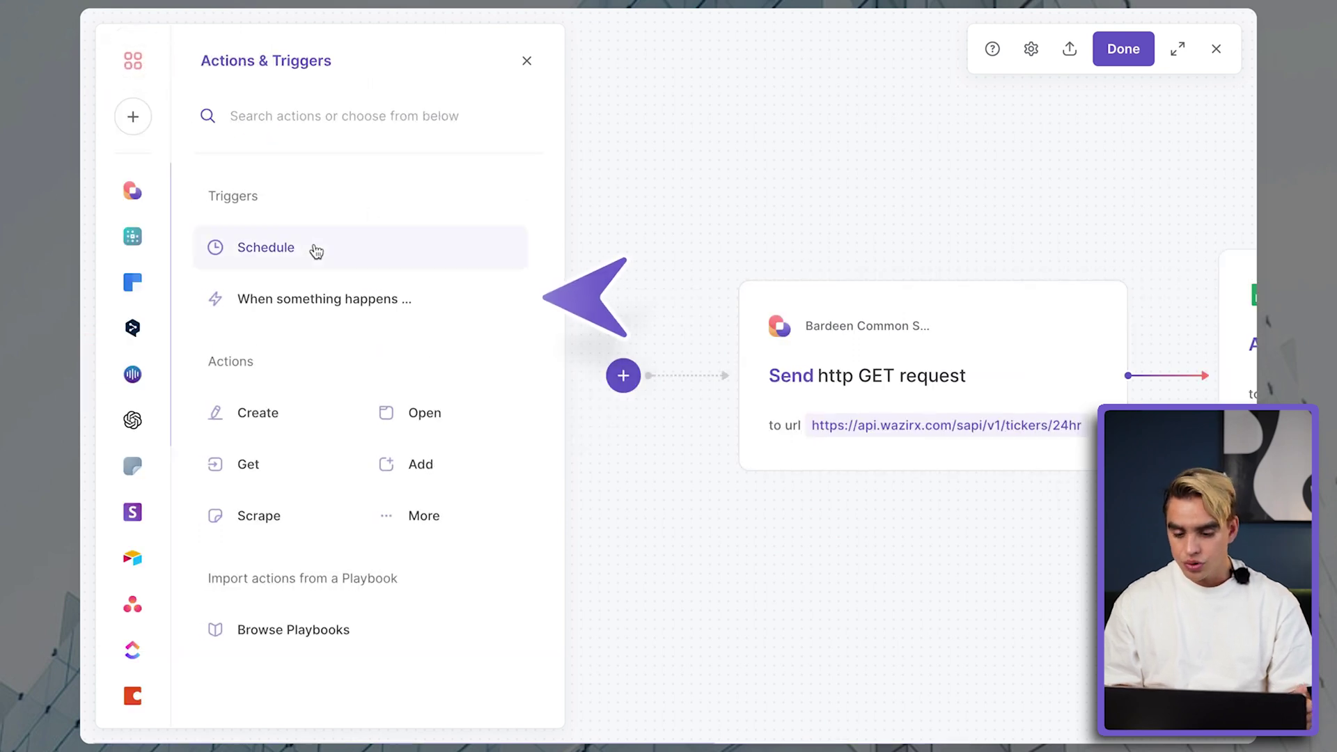
- Use the 'When time has passed of duration' trigger with a 1 minute duration
left_click(426, 298)
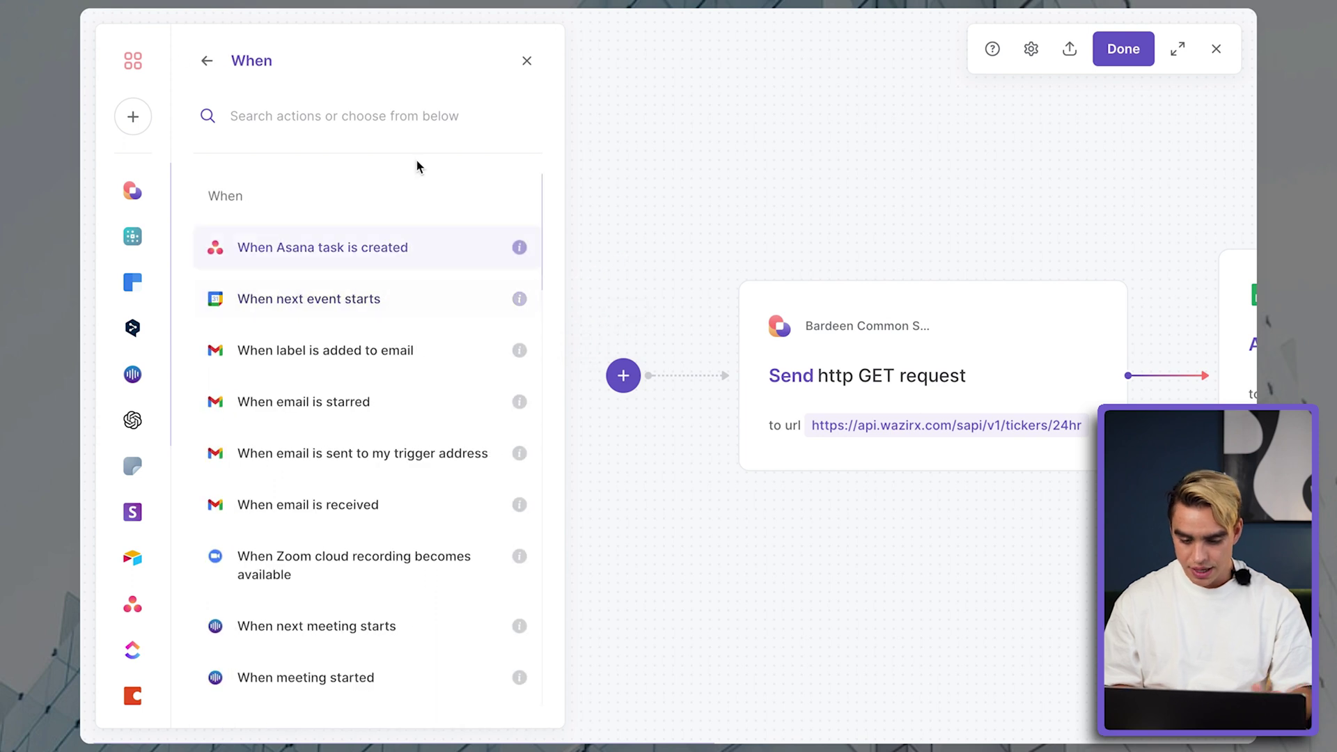
type("time ")
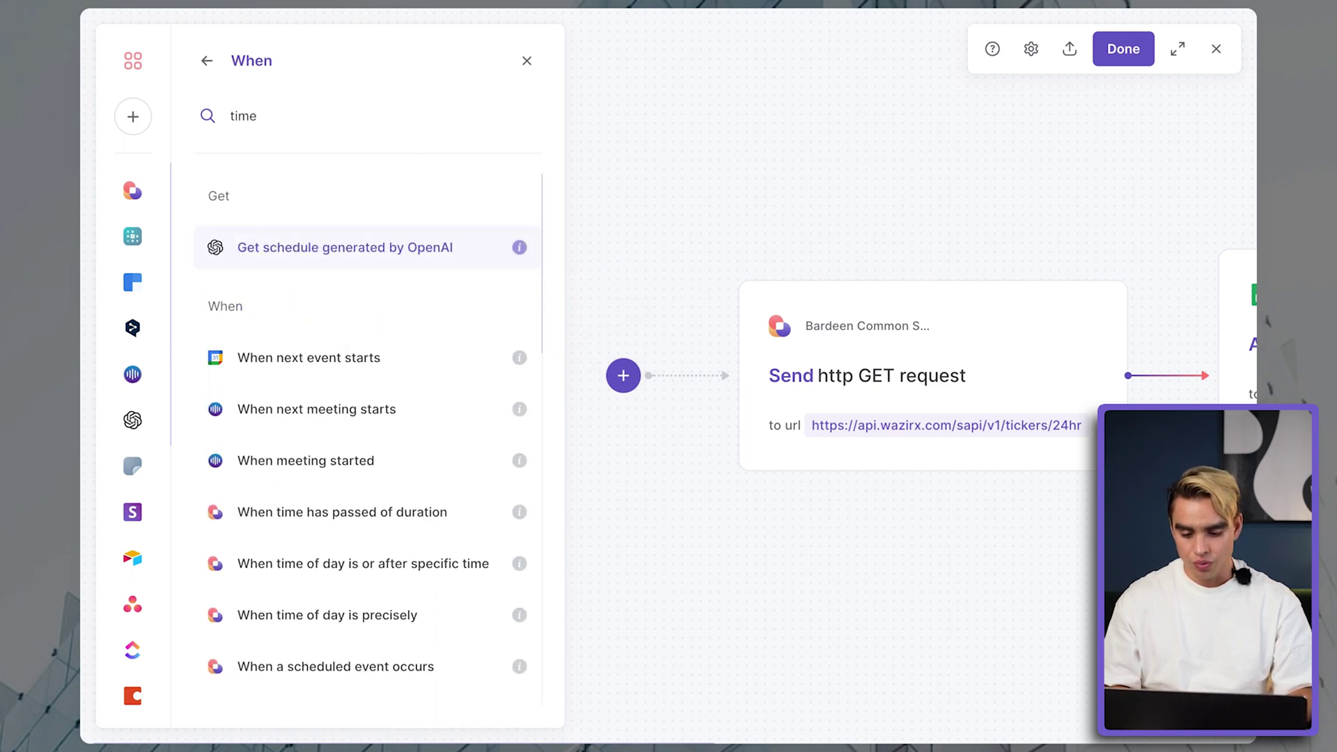
type("has")
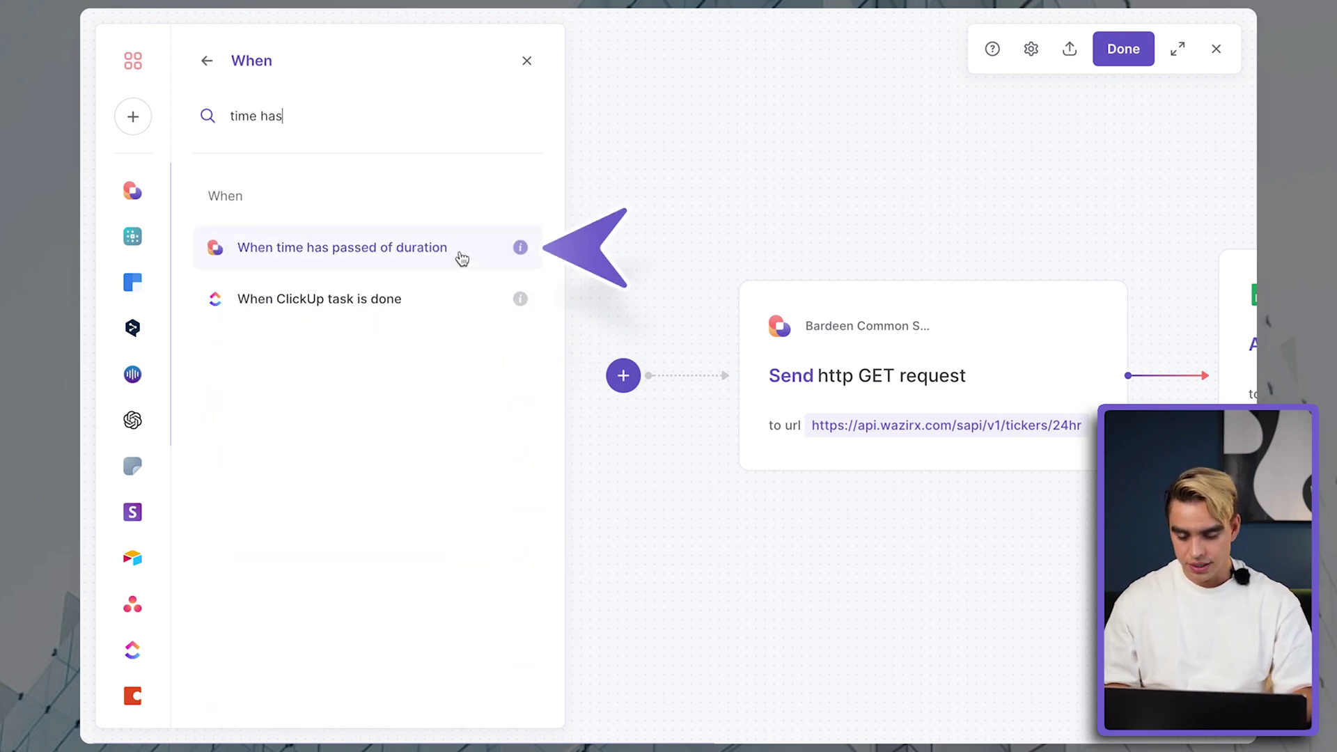
left_click(459, 255)
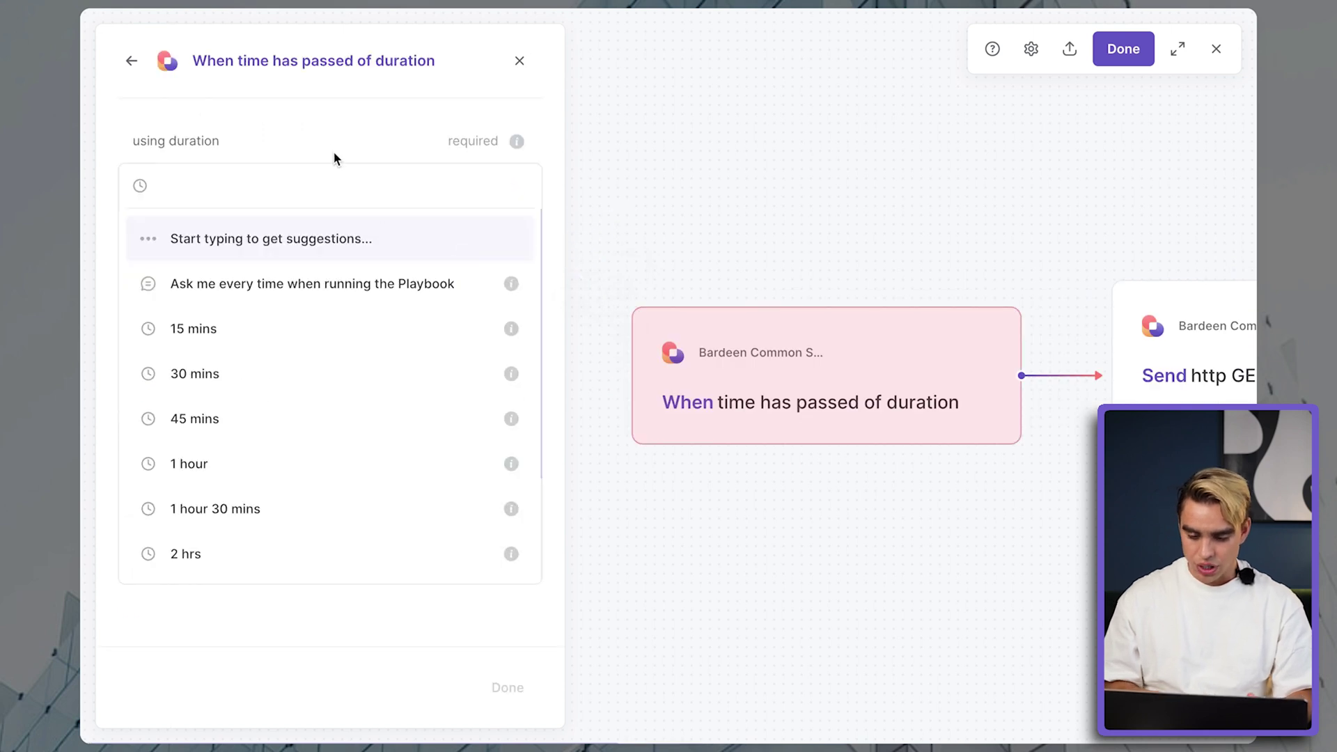
type("1 min")
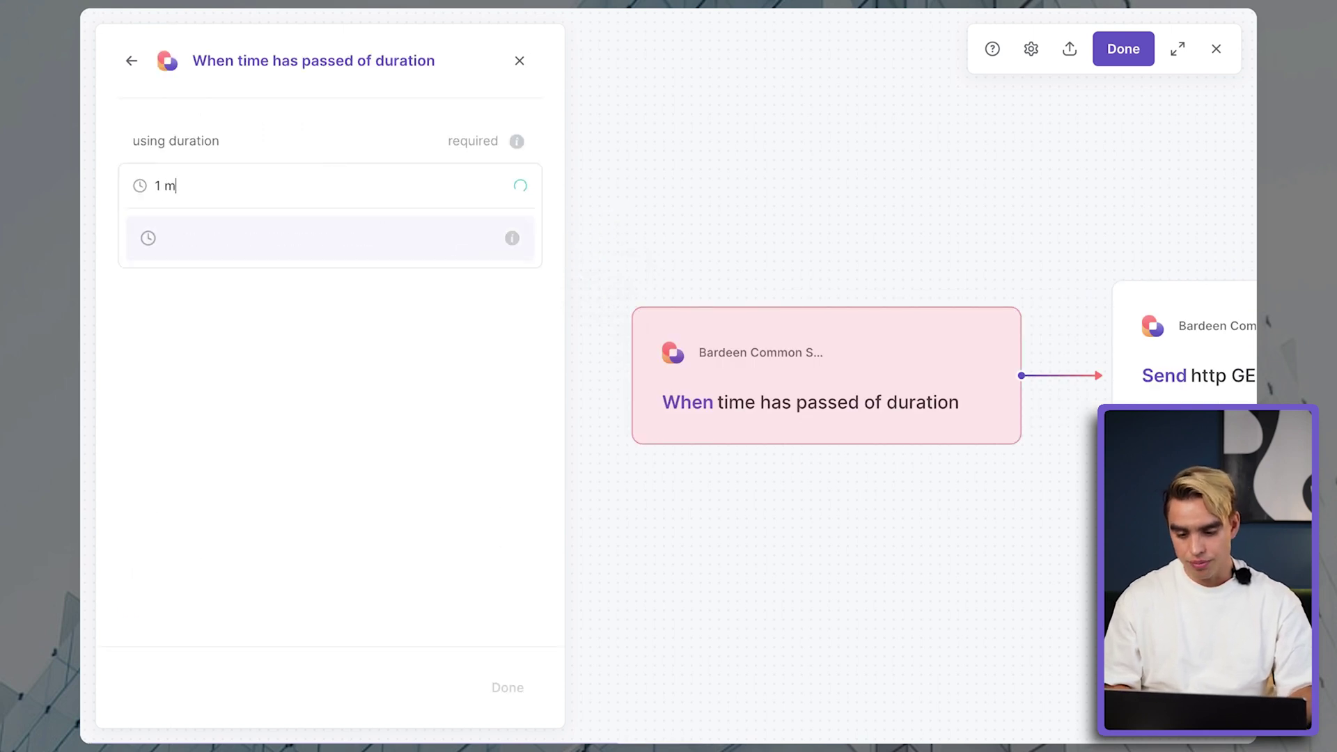
left_click(316, 258)
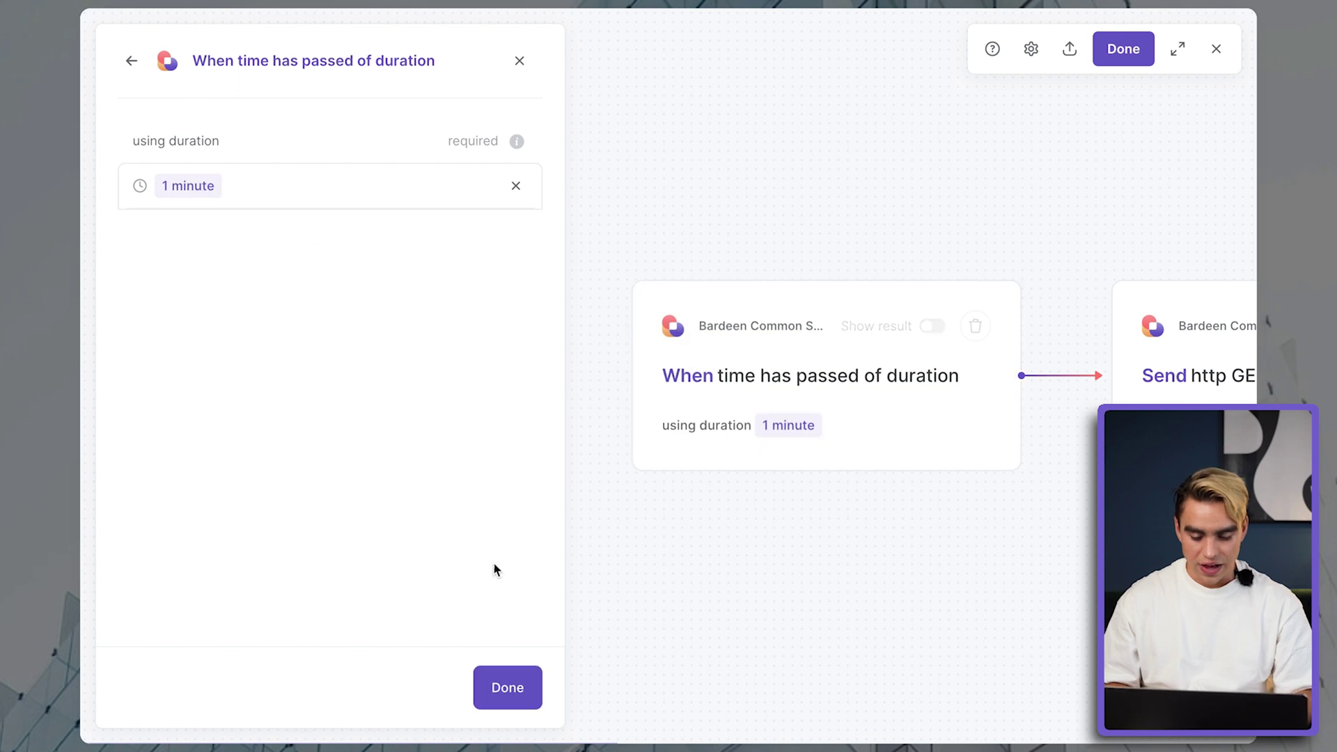
left_click(509, 681)
- Save the workflow, have it create a Google Sheet named 'Crypto Prices', and activate the autobook
scroll(833, 511, "right", 10)
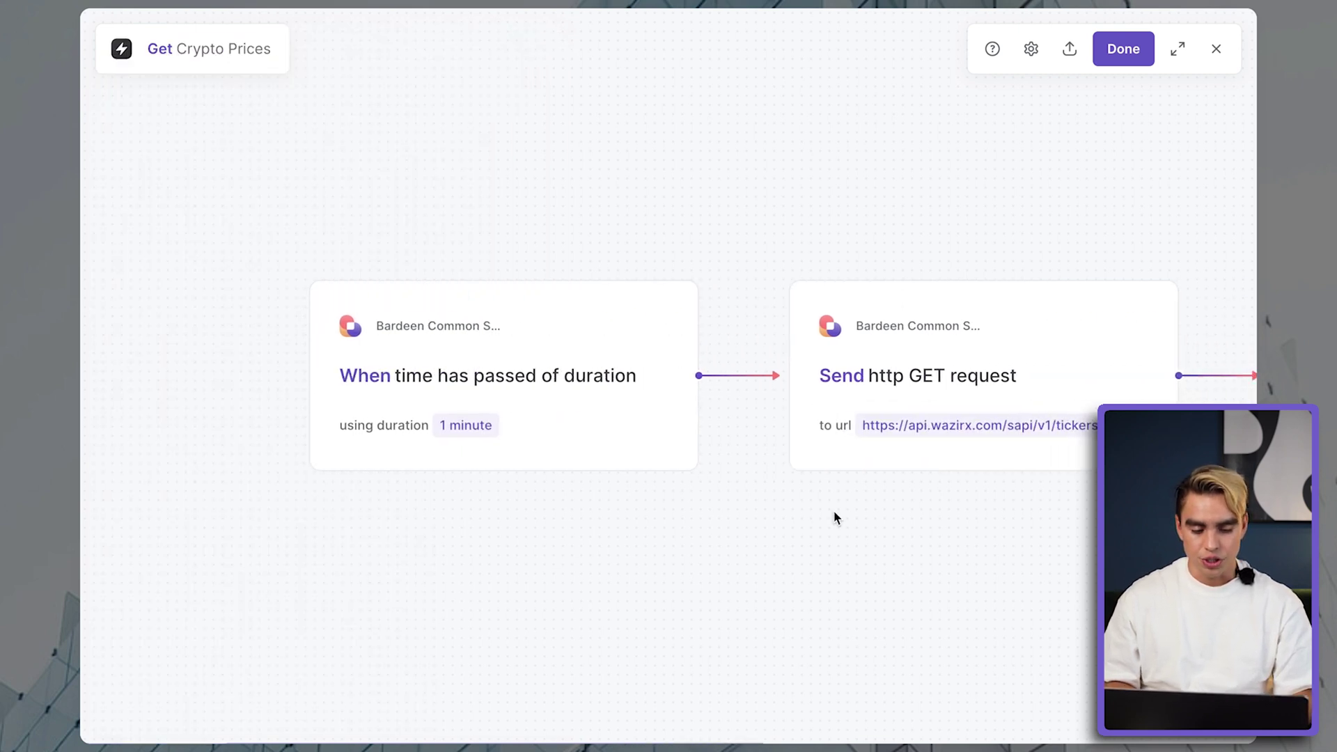
left_click(1121, 61)
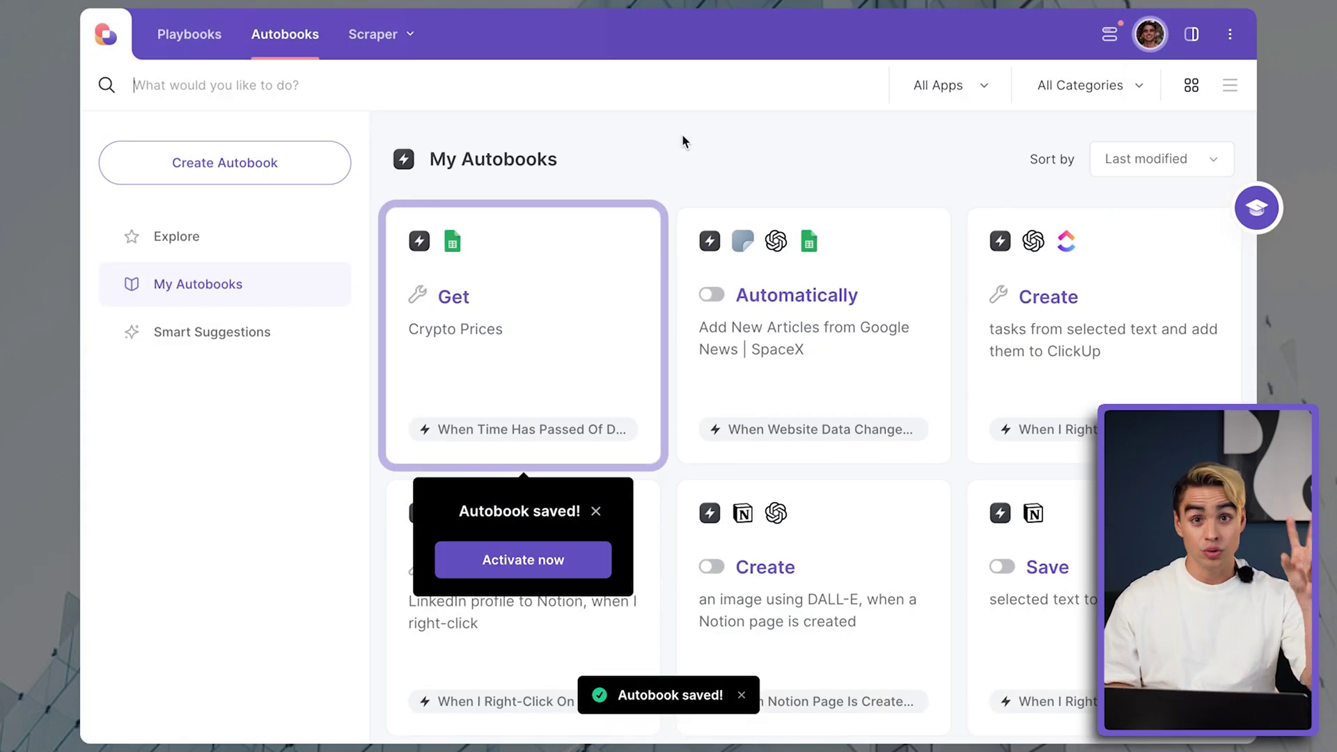
left_click(578, 303)
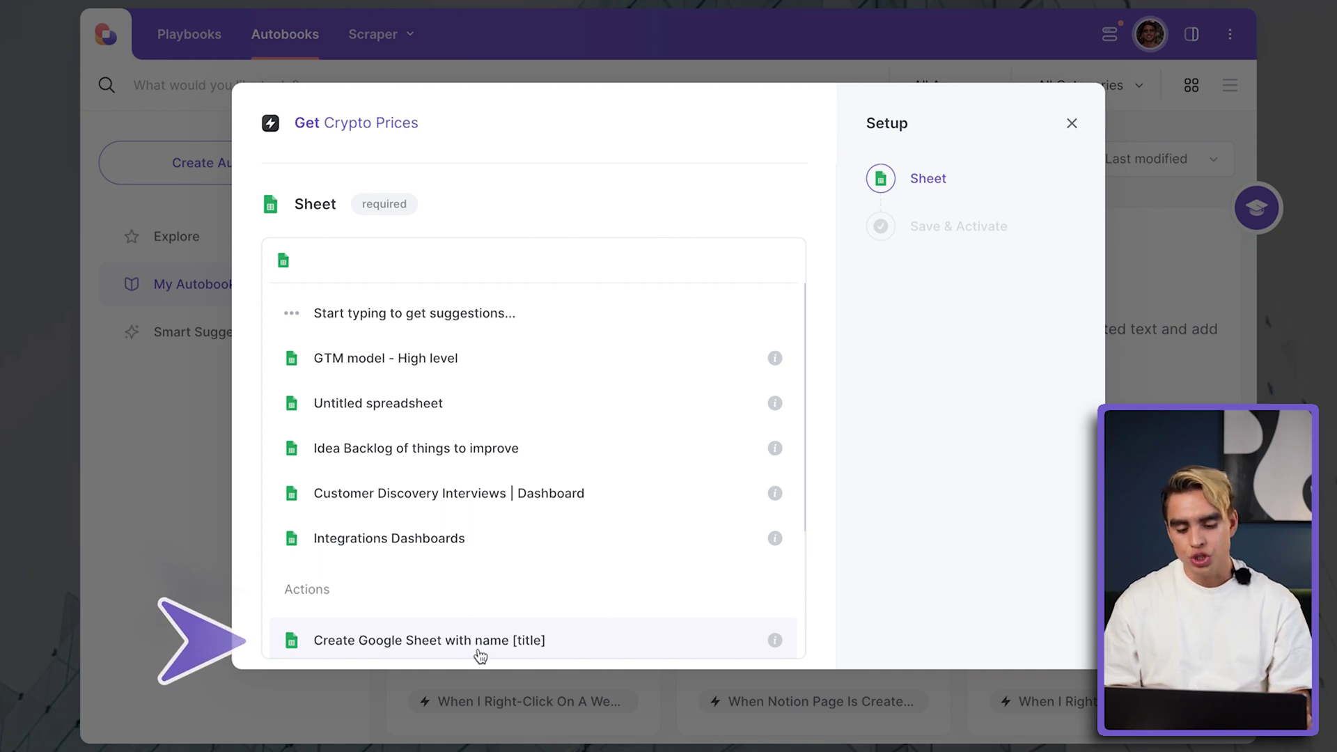
left_click(548, 642)
type("C")
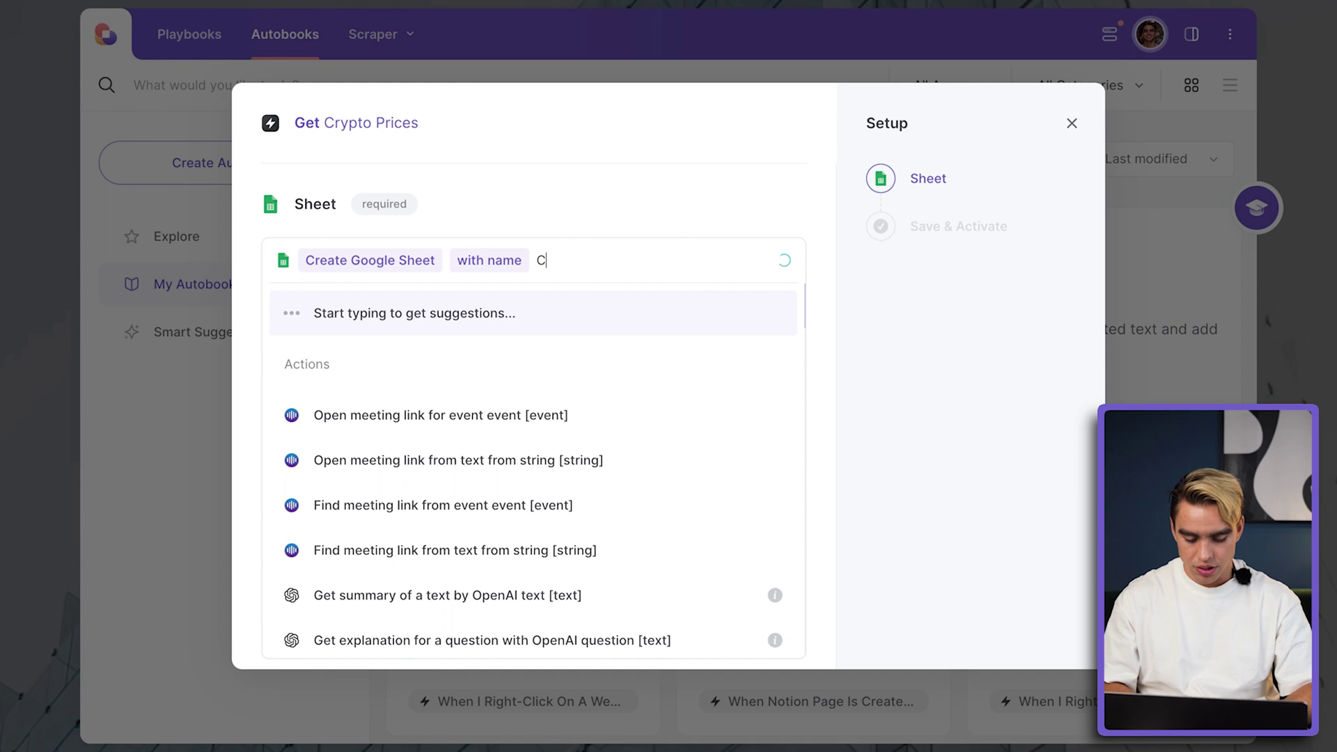
type("rypto Prices")
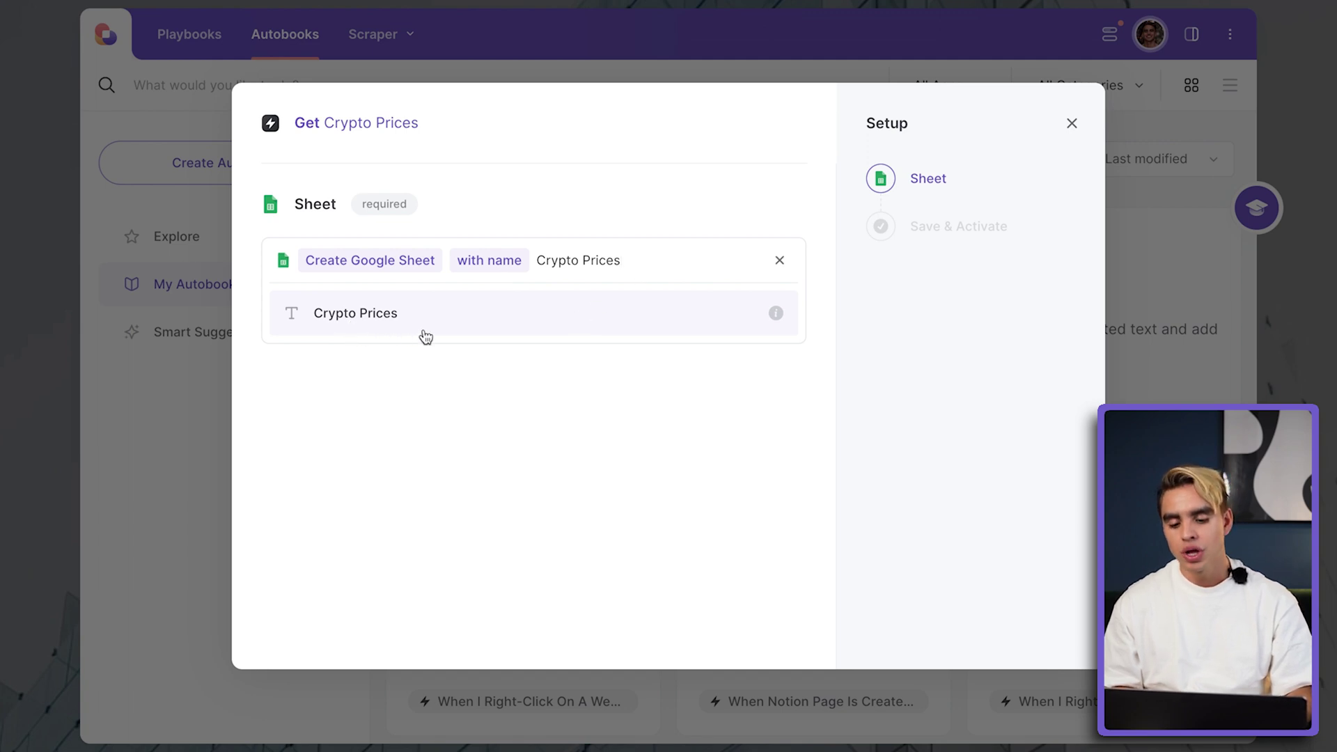
left_click(475, 331)
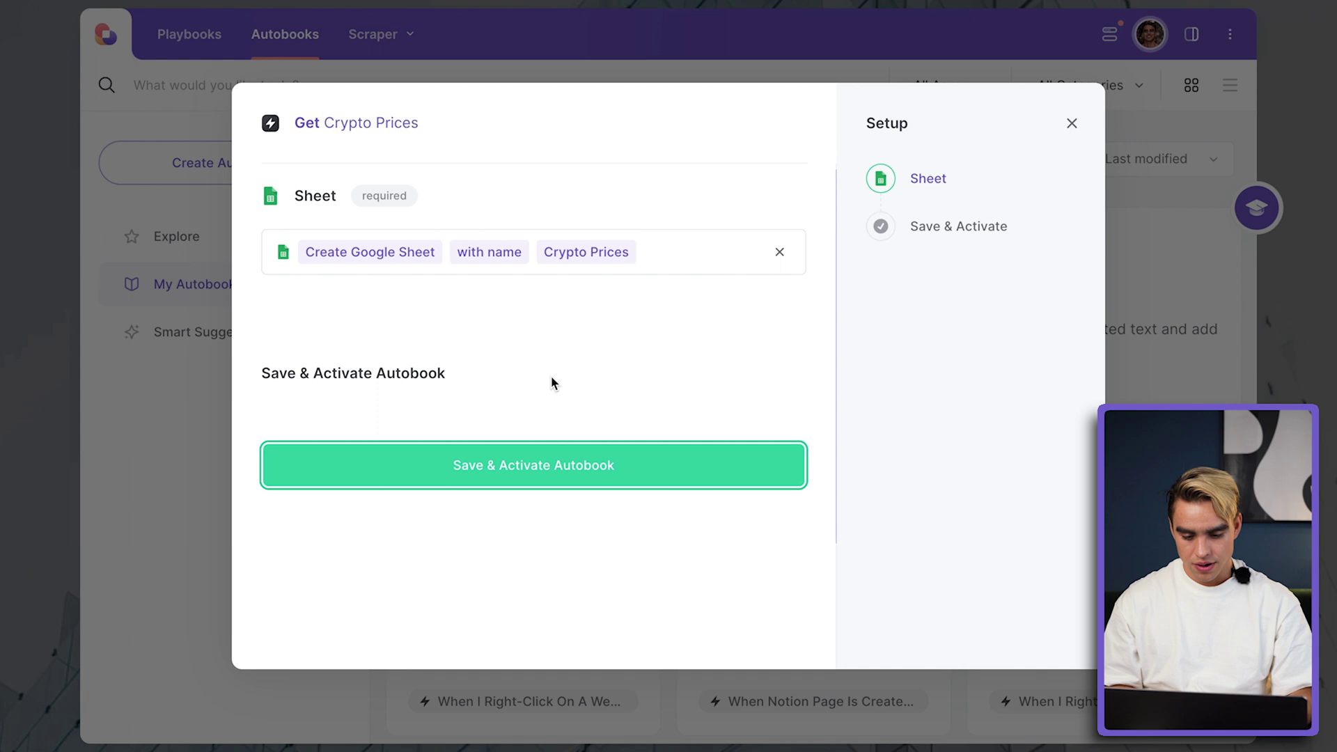
left_click(621, 469)
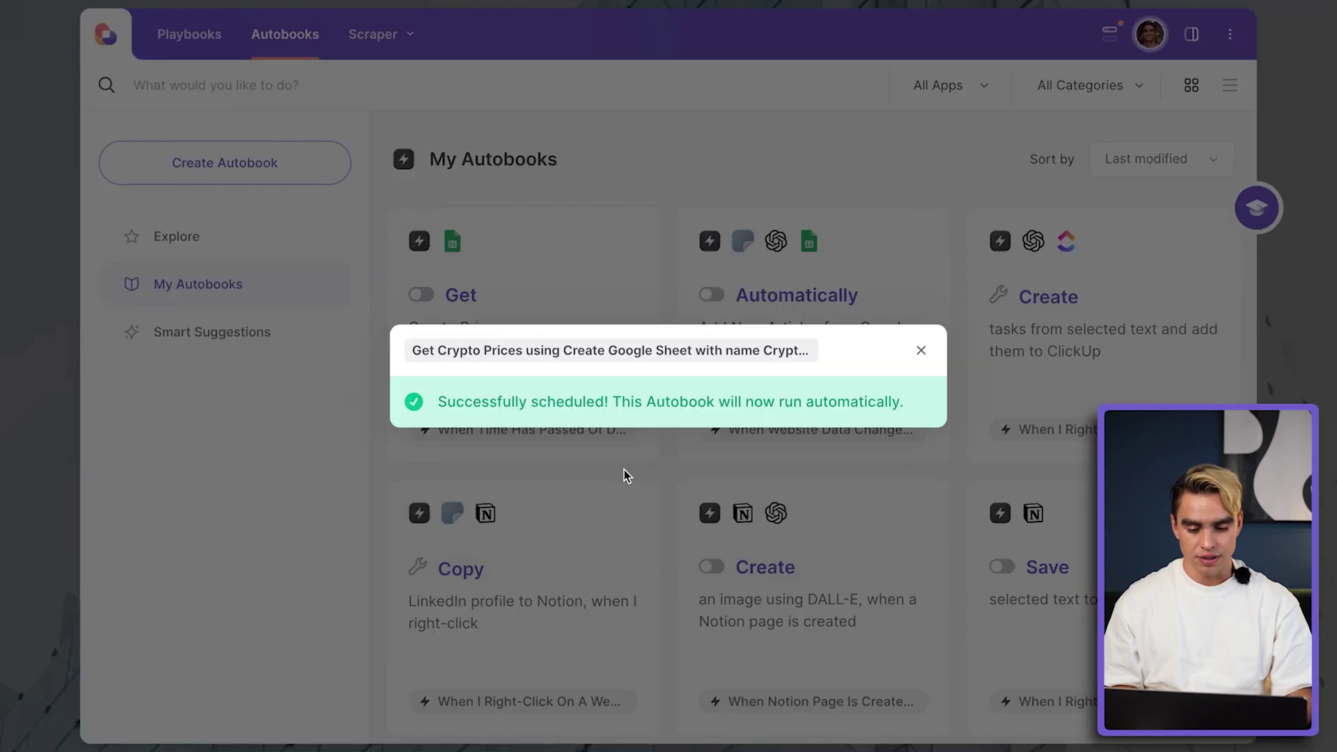
- Check the Get Crypto Prices run activity and open its returned Crypto Prices sheet
left_click(647, 180)
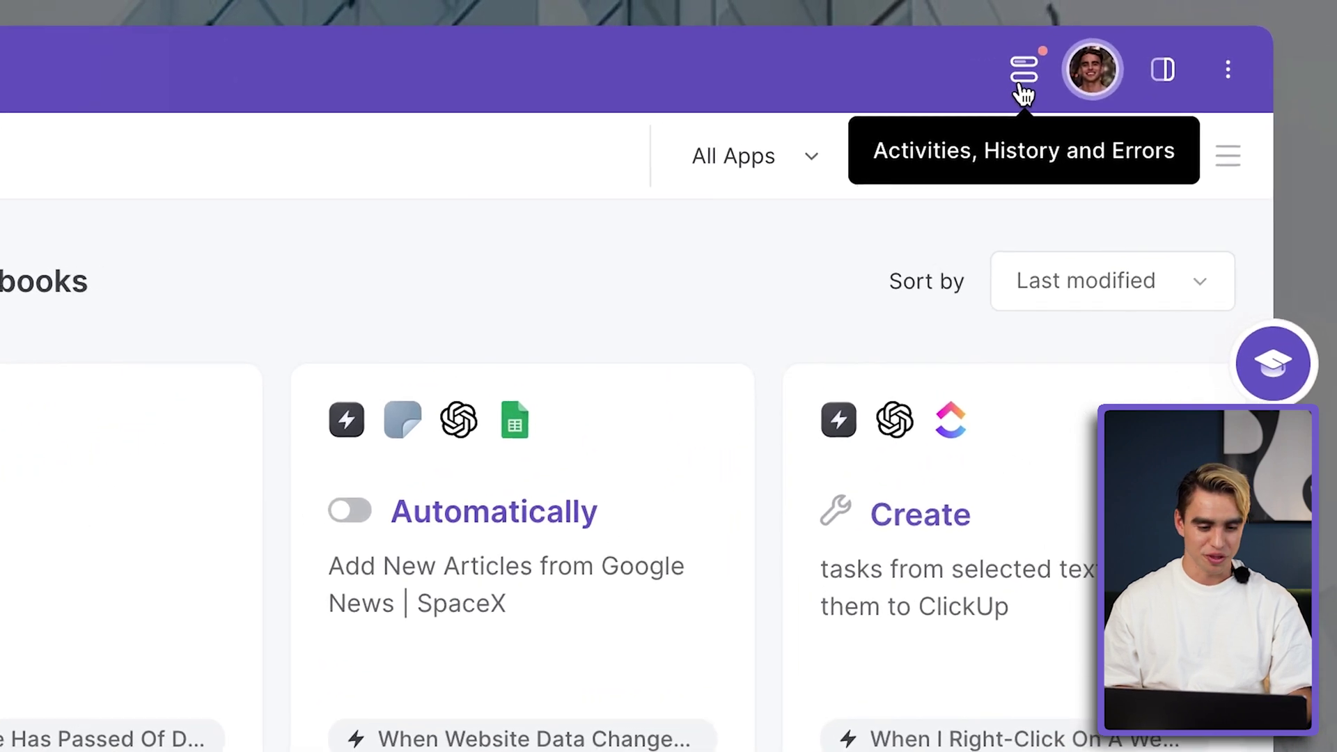
left_click(1022, 85)
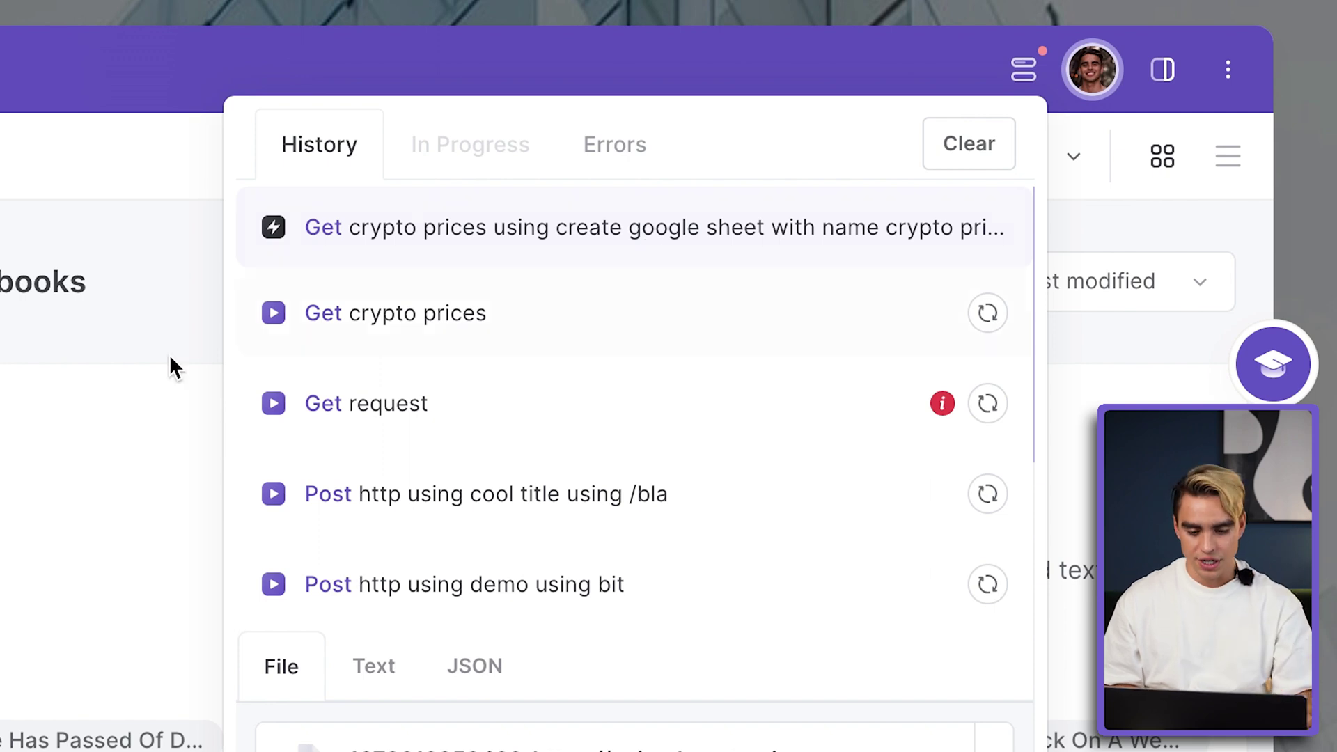
left_click(106, 307)
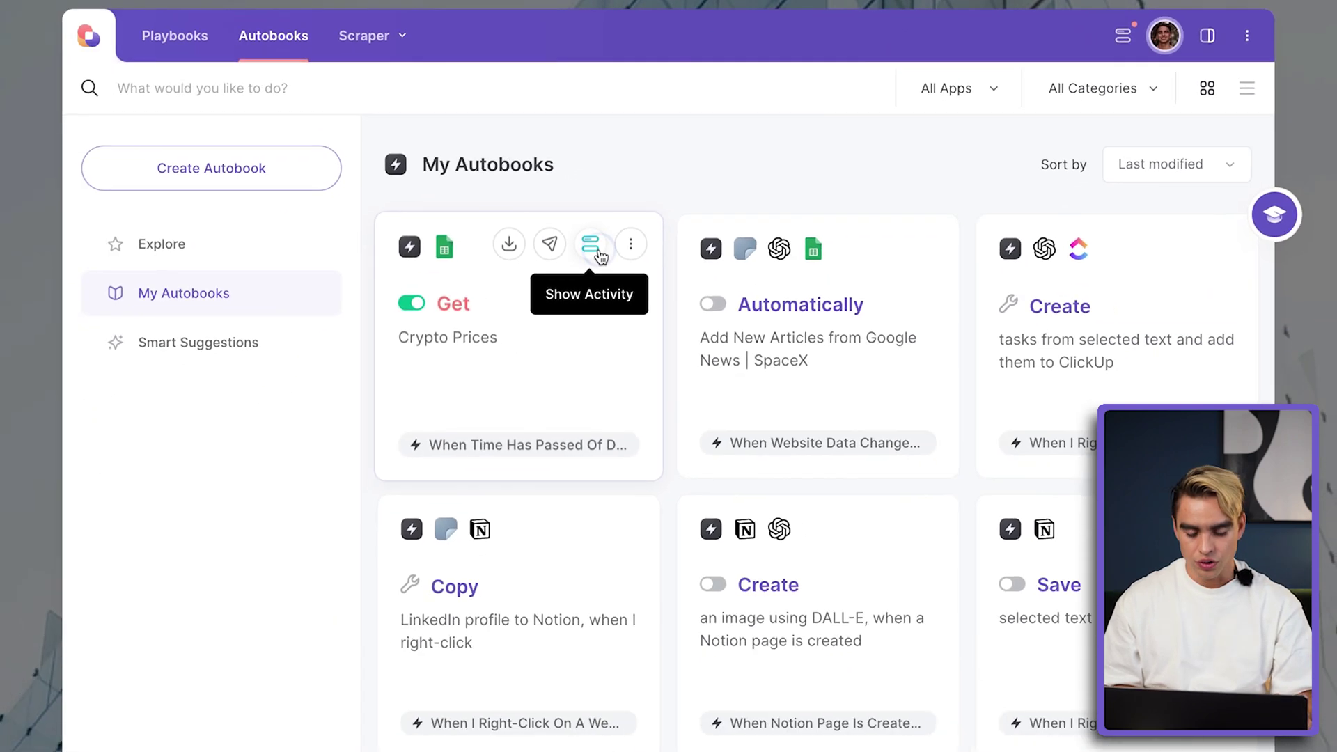
left_click(473, 289)
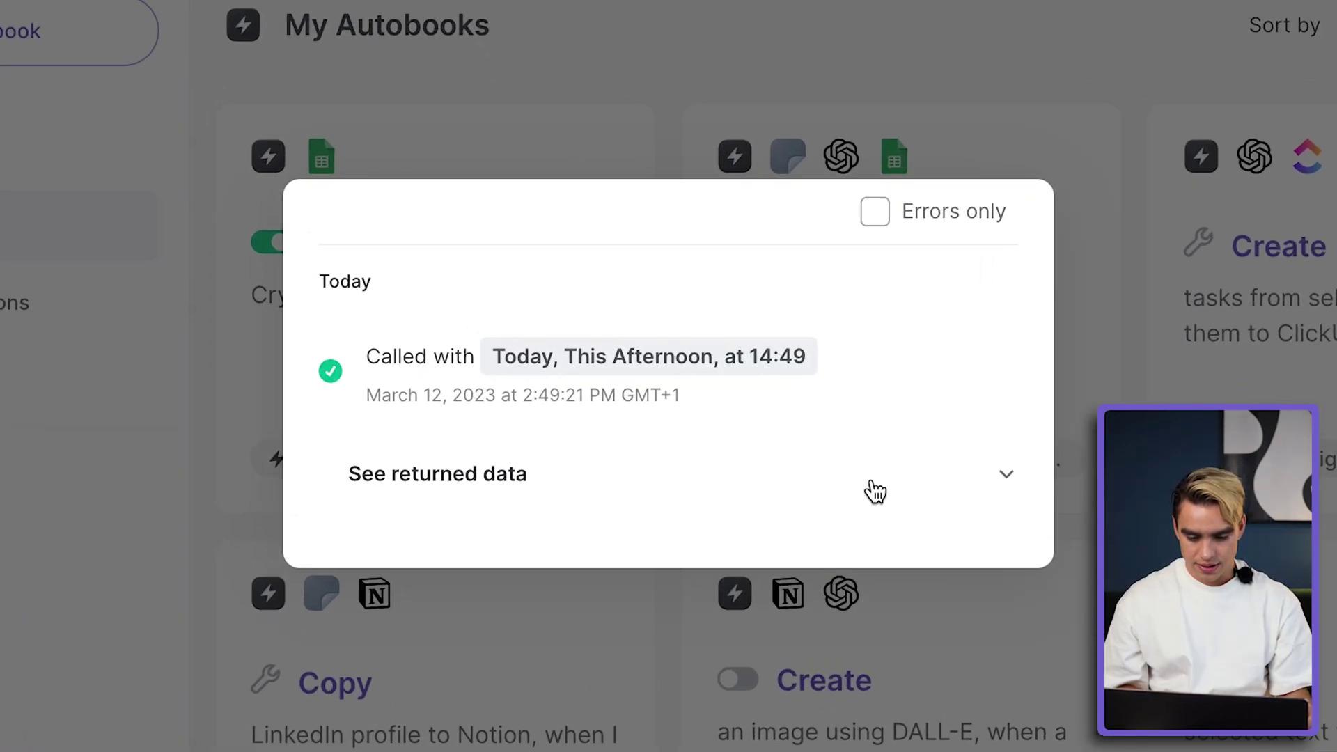
left_click(801, 458)
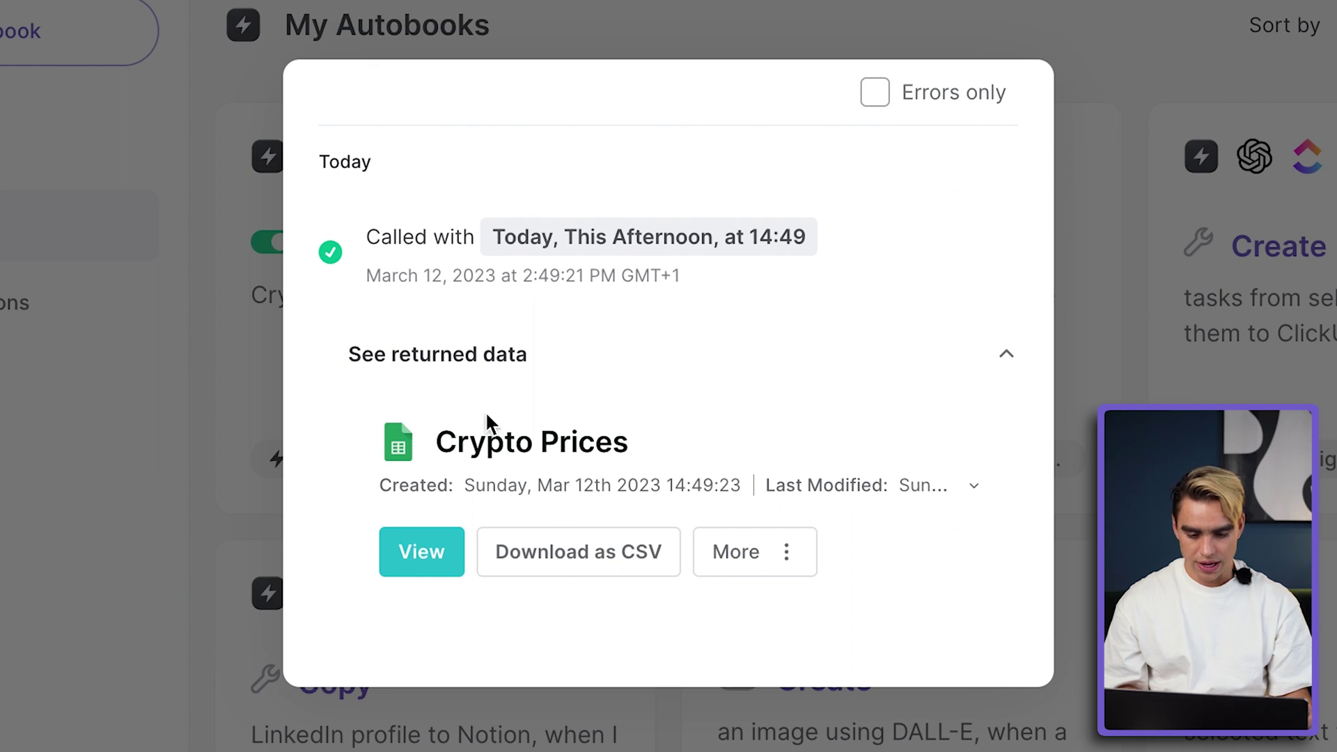
left_click(520, 440)
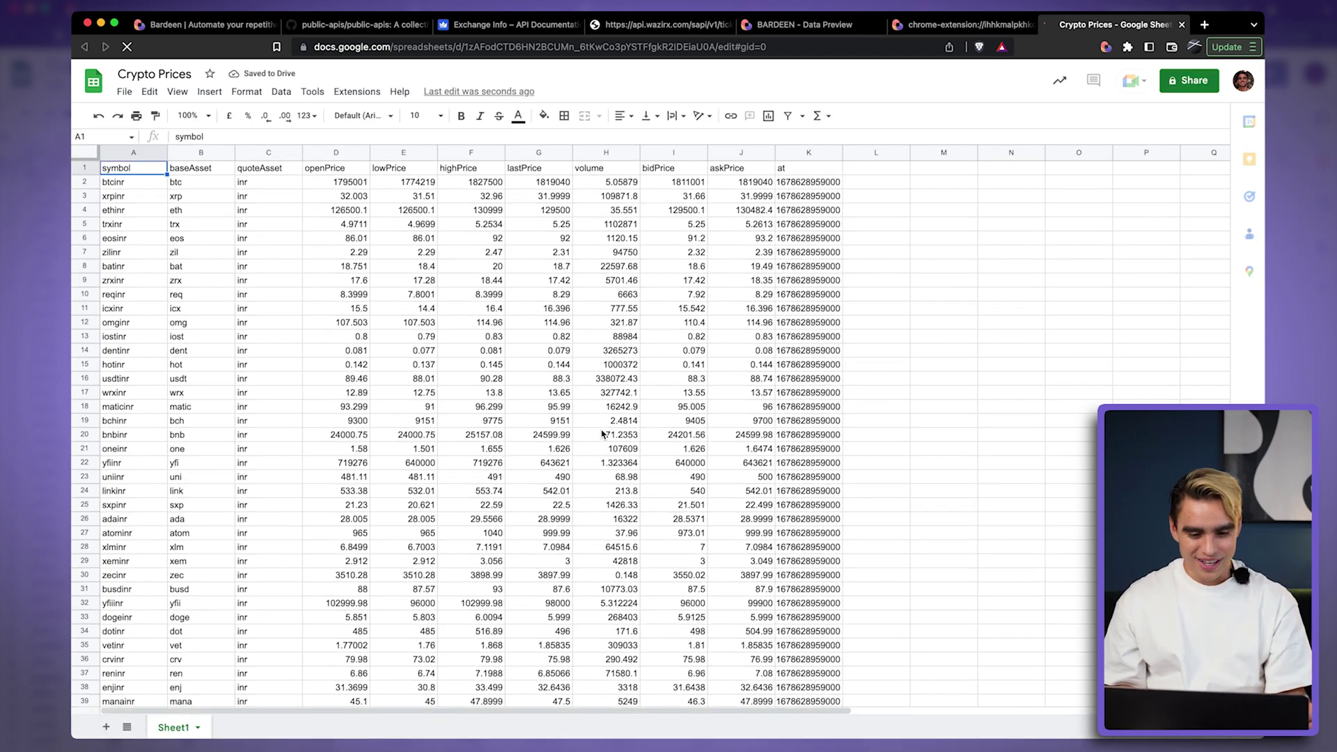
- Scroll through the fetched crypto price rows in the Crypto Prices sheet
scroll(602, 433, "down", 2)
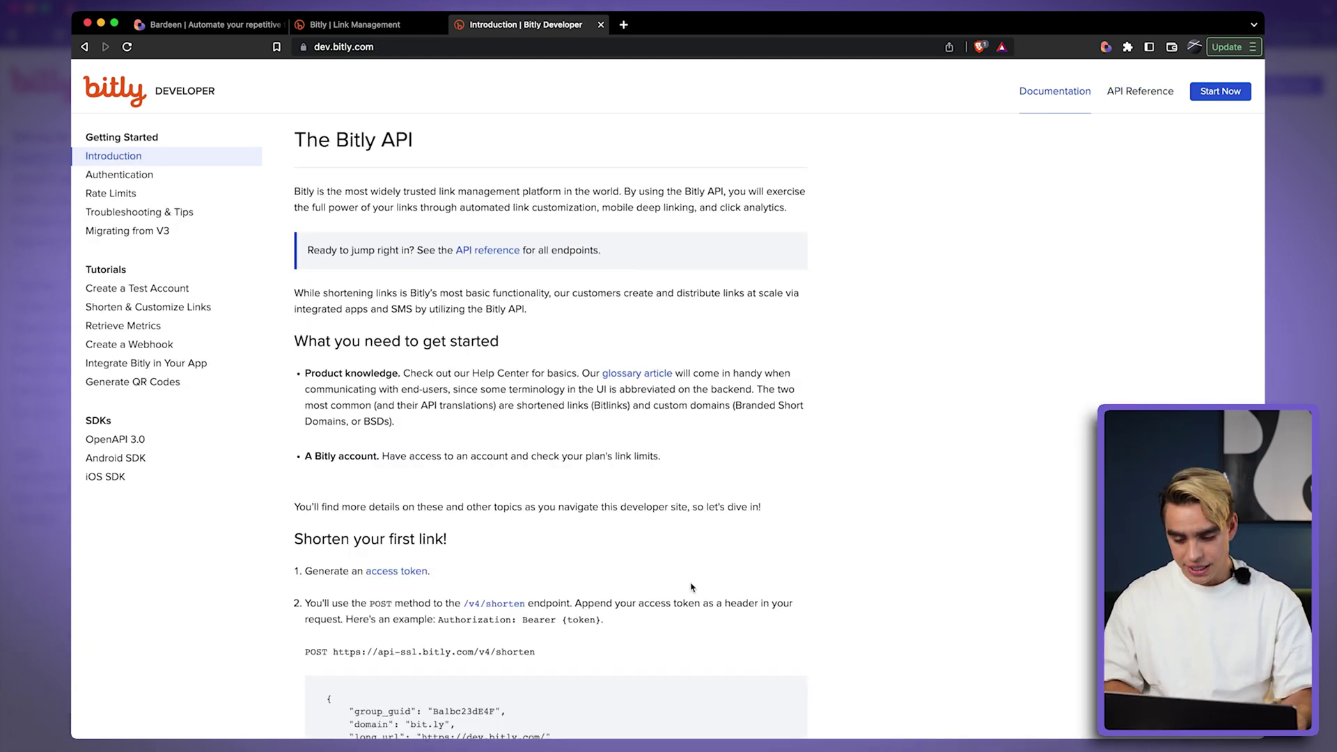
- Generate a Bitly API access token on the access token settings page using the account password
scroll(692, 587, "down", 4)
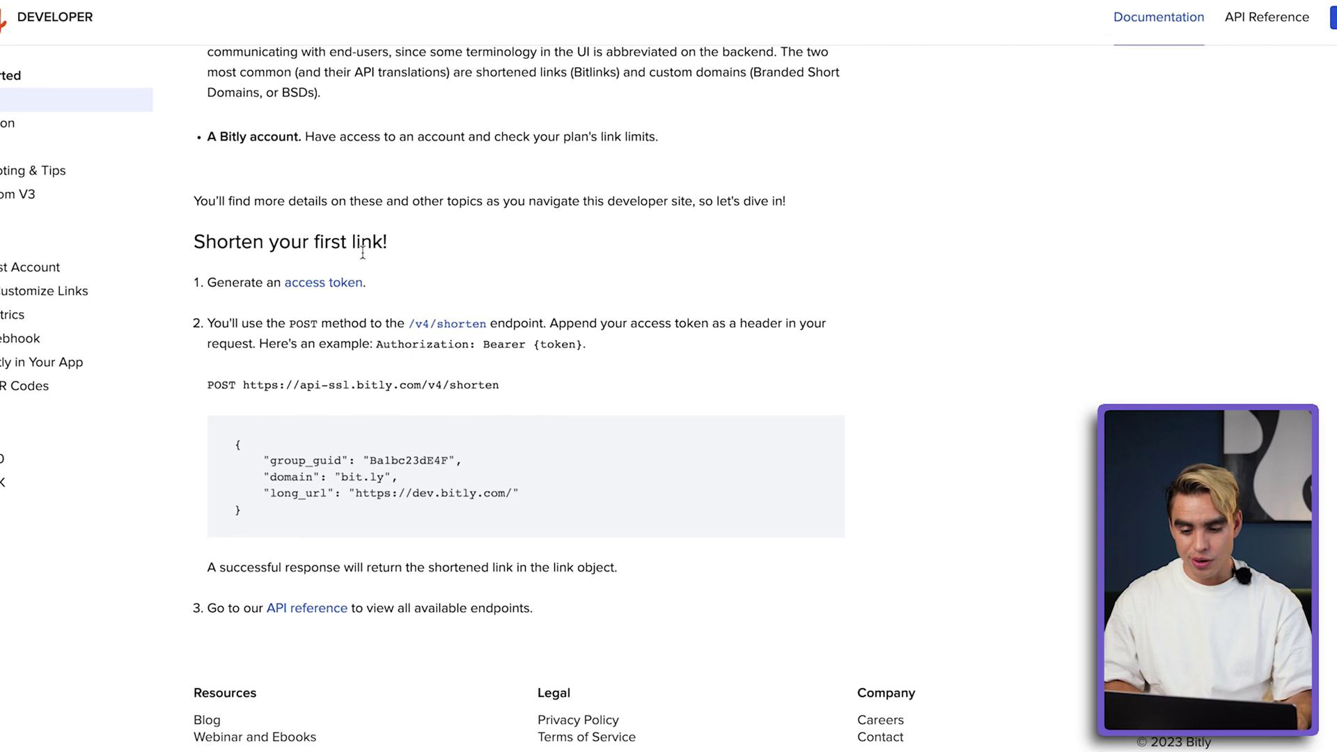
left_click(297, 296, "super")
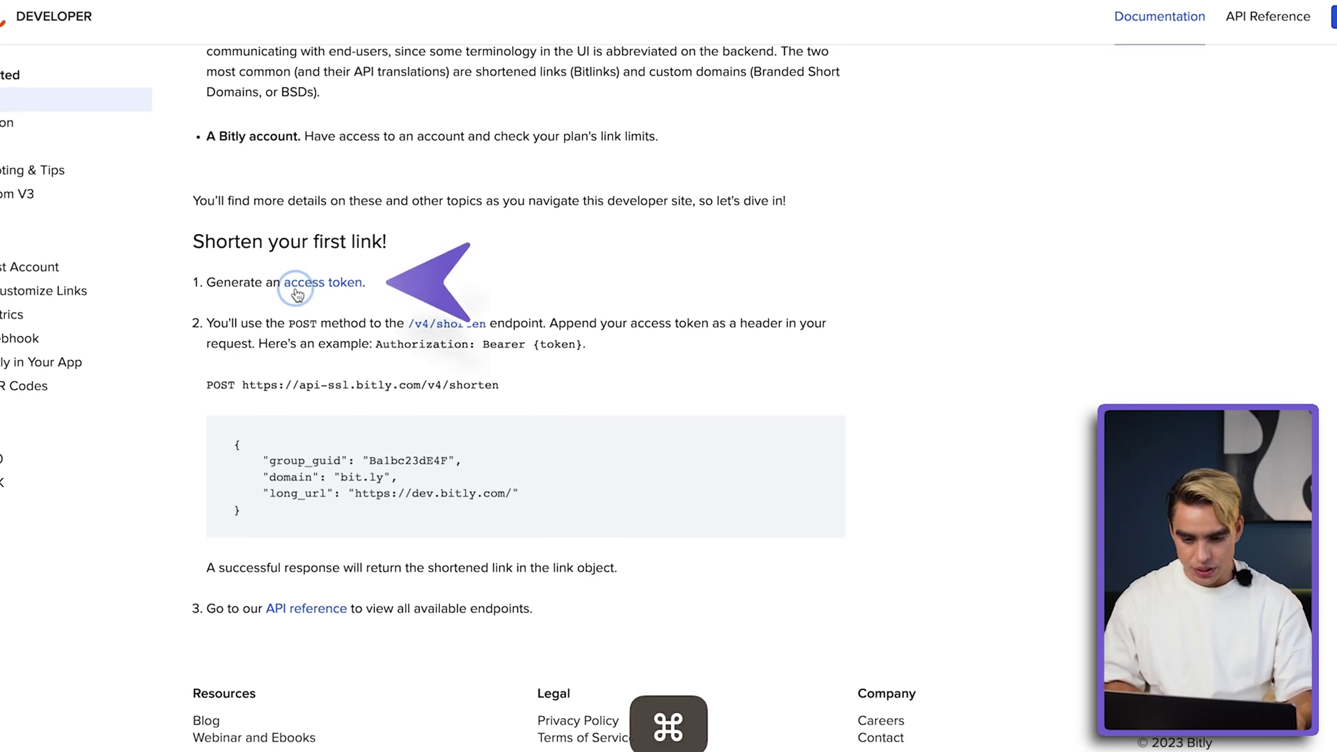
left_click(652, 29)
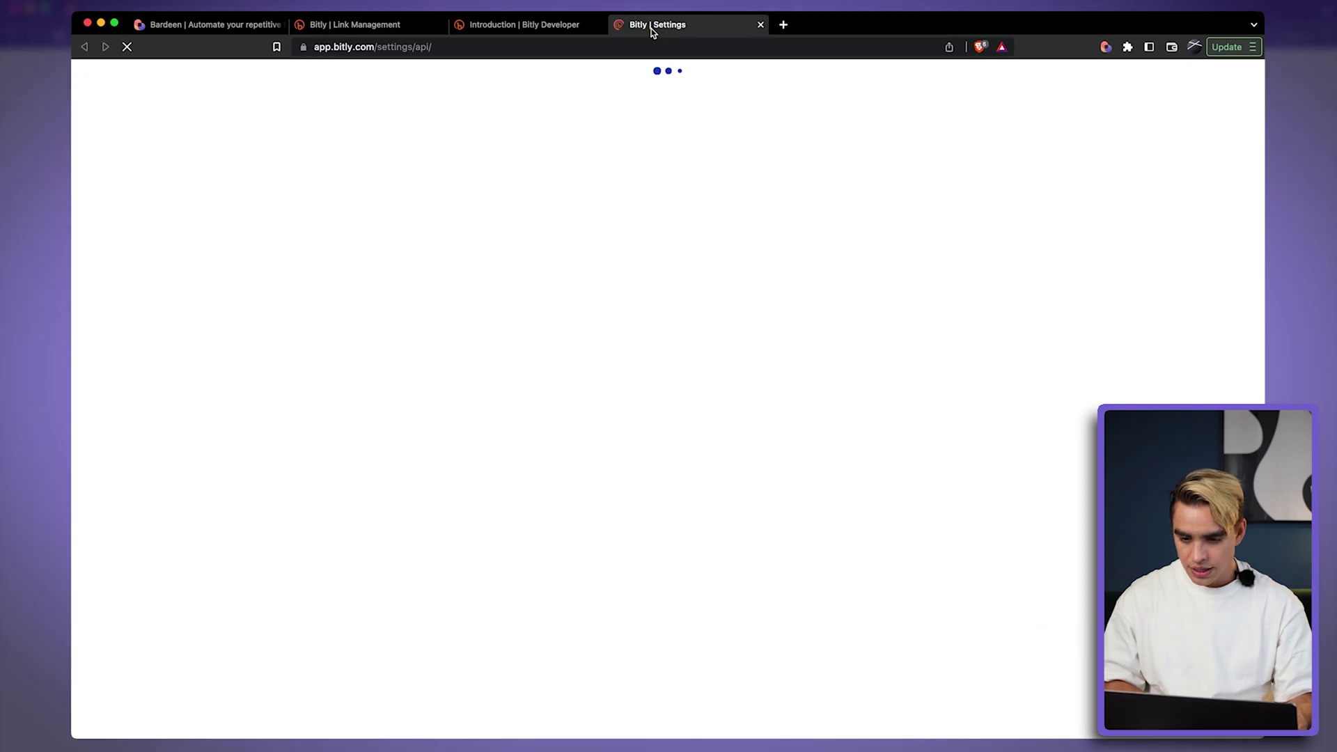
left_click(488, 285)
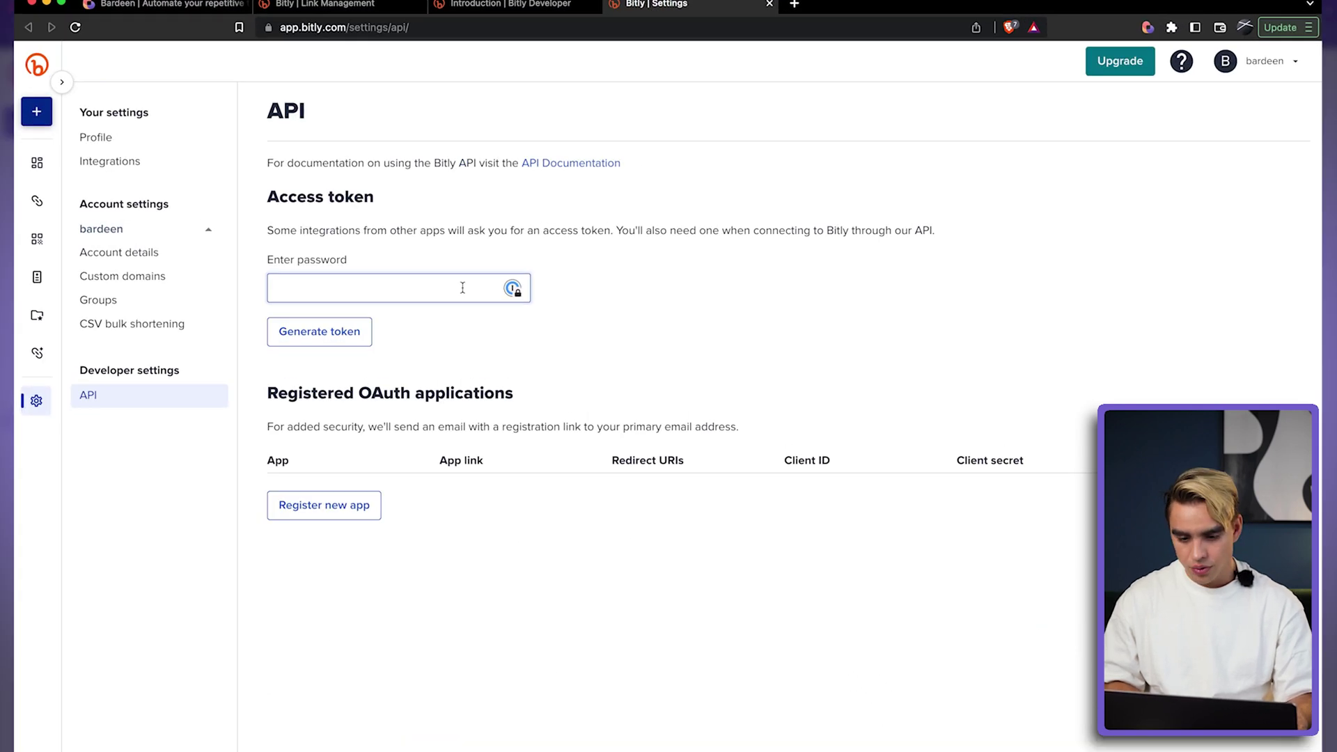
left_click(526, 285)
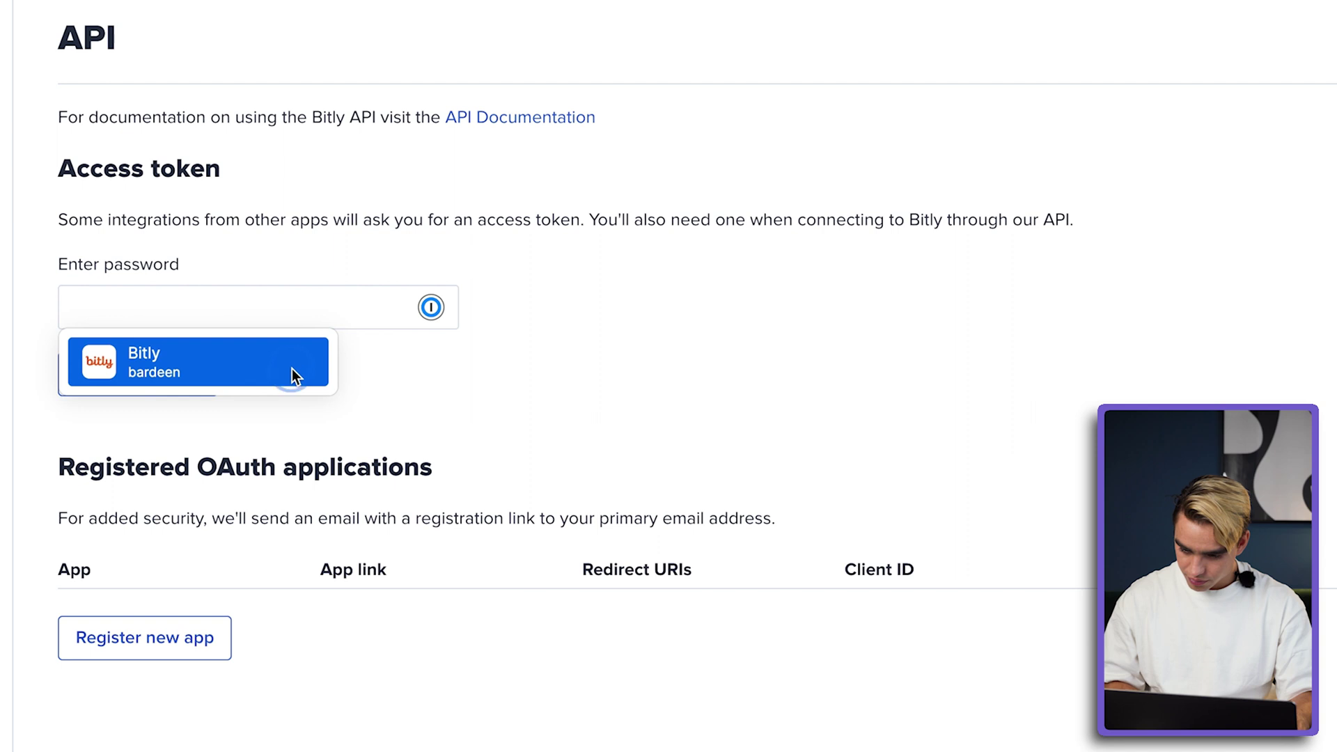
left_click(291, 369)
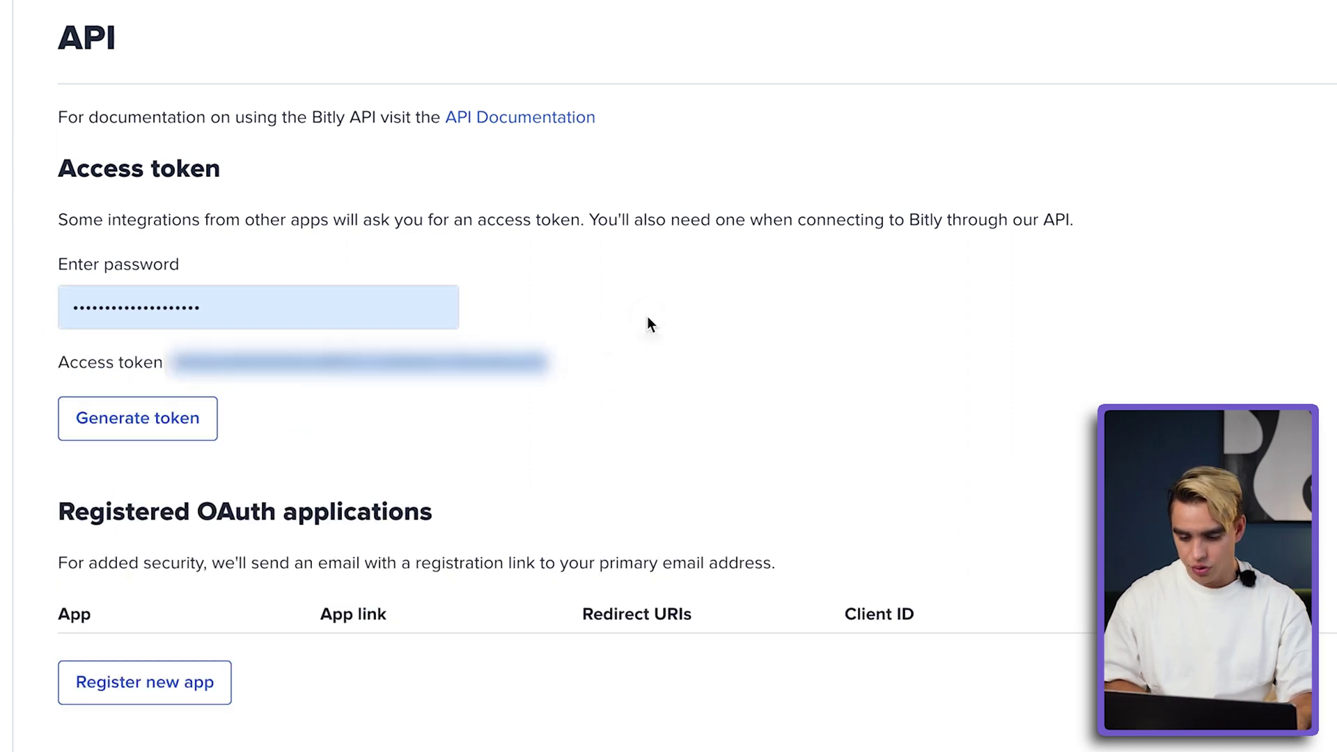
- Copy the v4/shorten POST endpoint URL from the Bitly developer introduction page
left_click(576, 30)
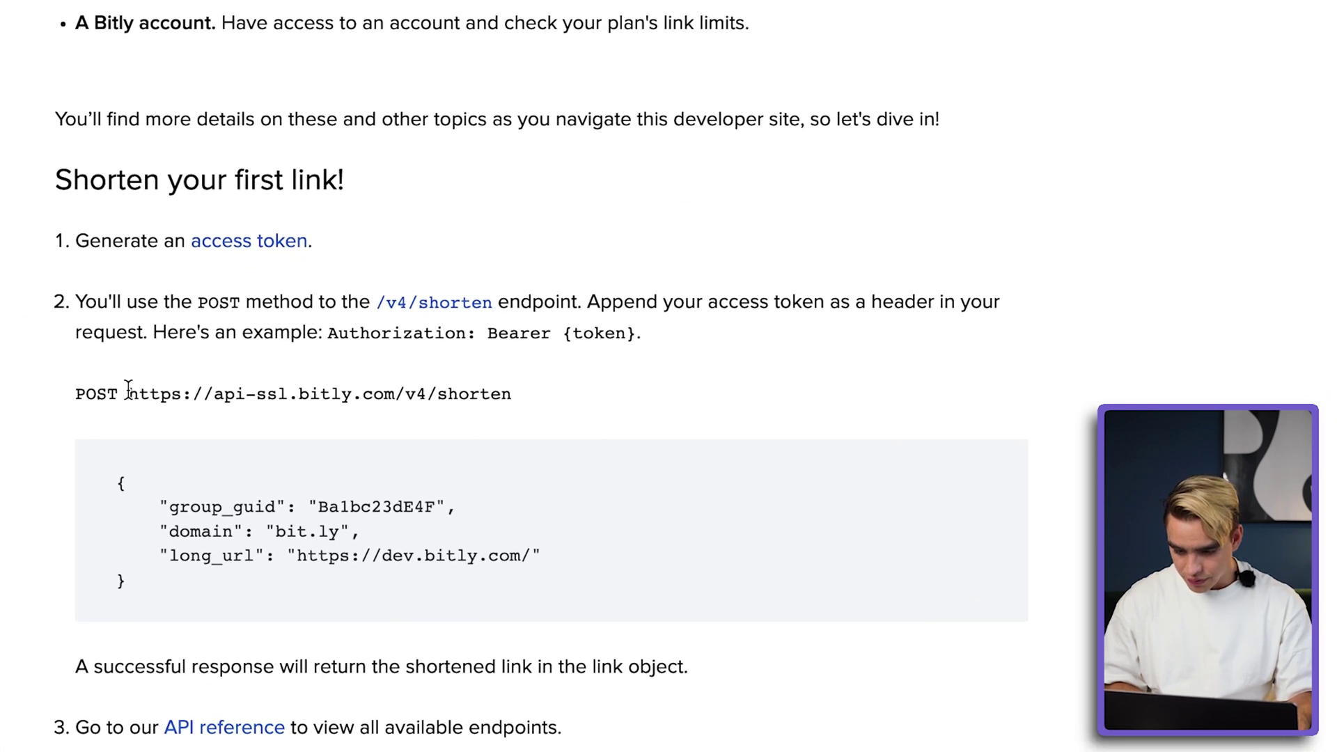
left_click_drag(129, 392, 515, 397)
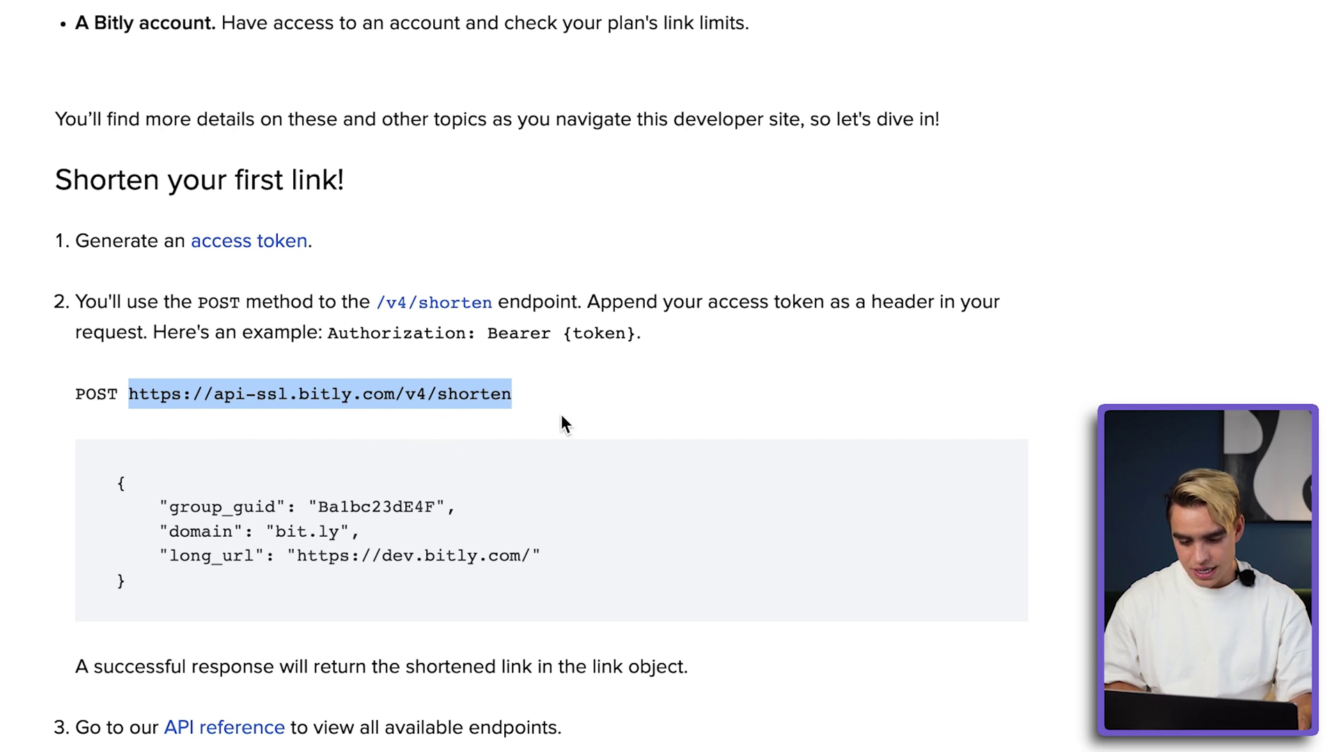
left_click(126, 399)
left_click_drag(129, 399, 515, 407)
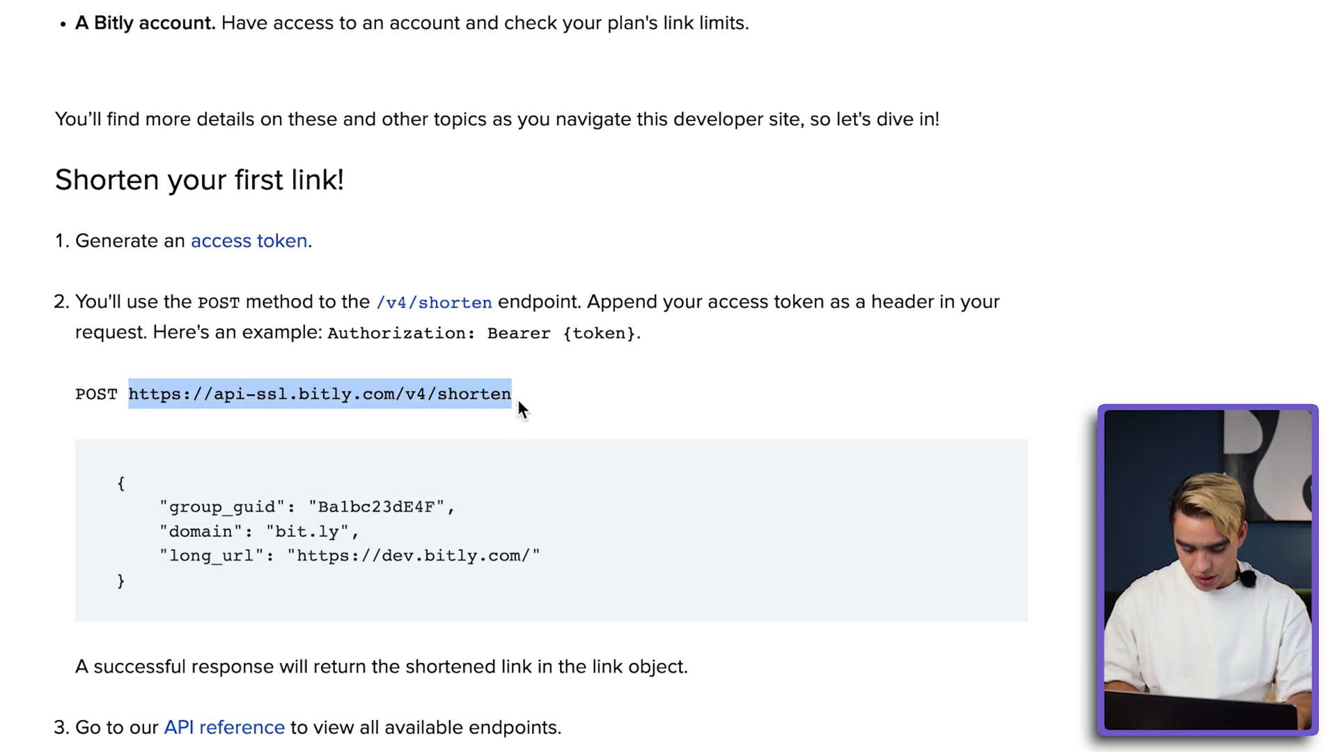
key("super+c")
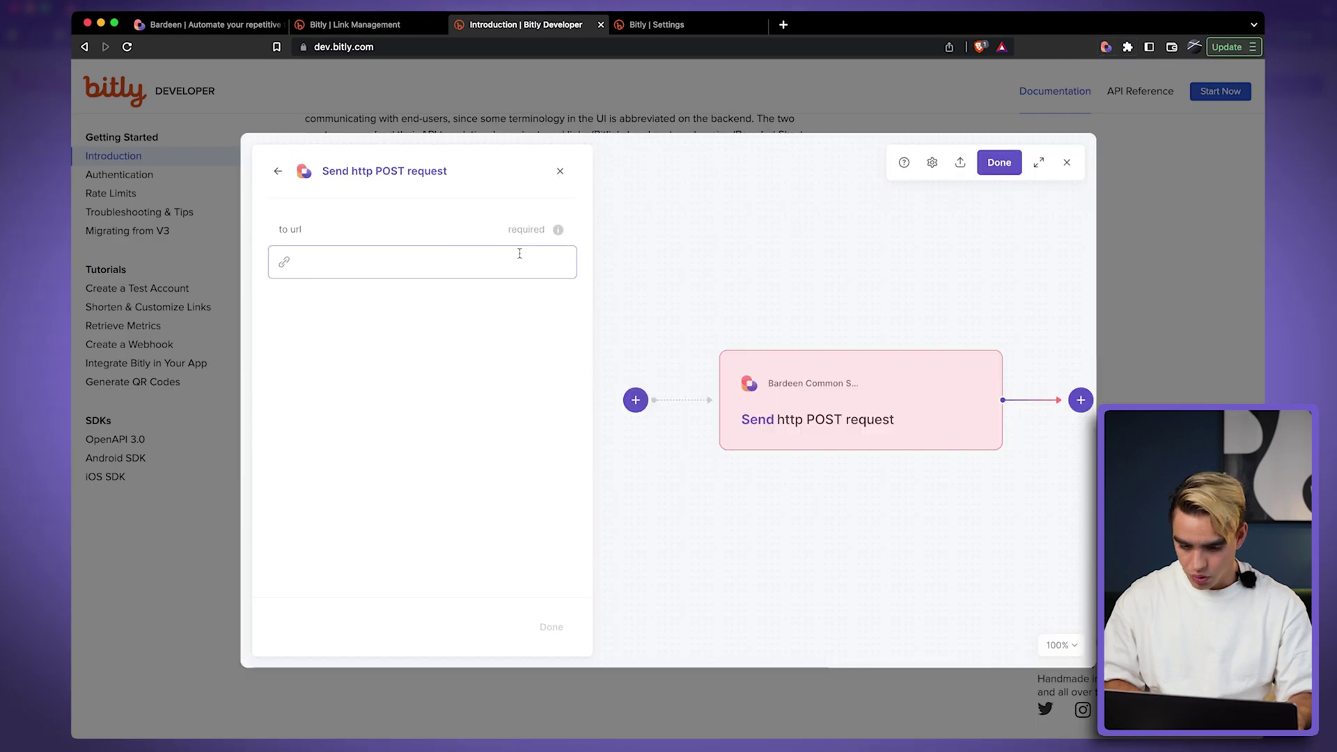
left_click(467, 261)
key("super+v")
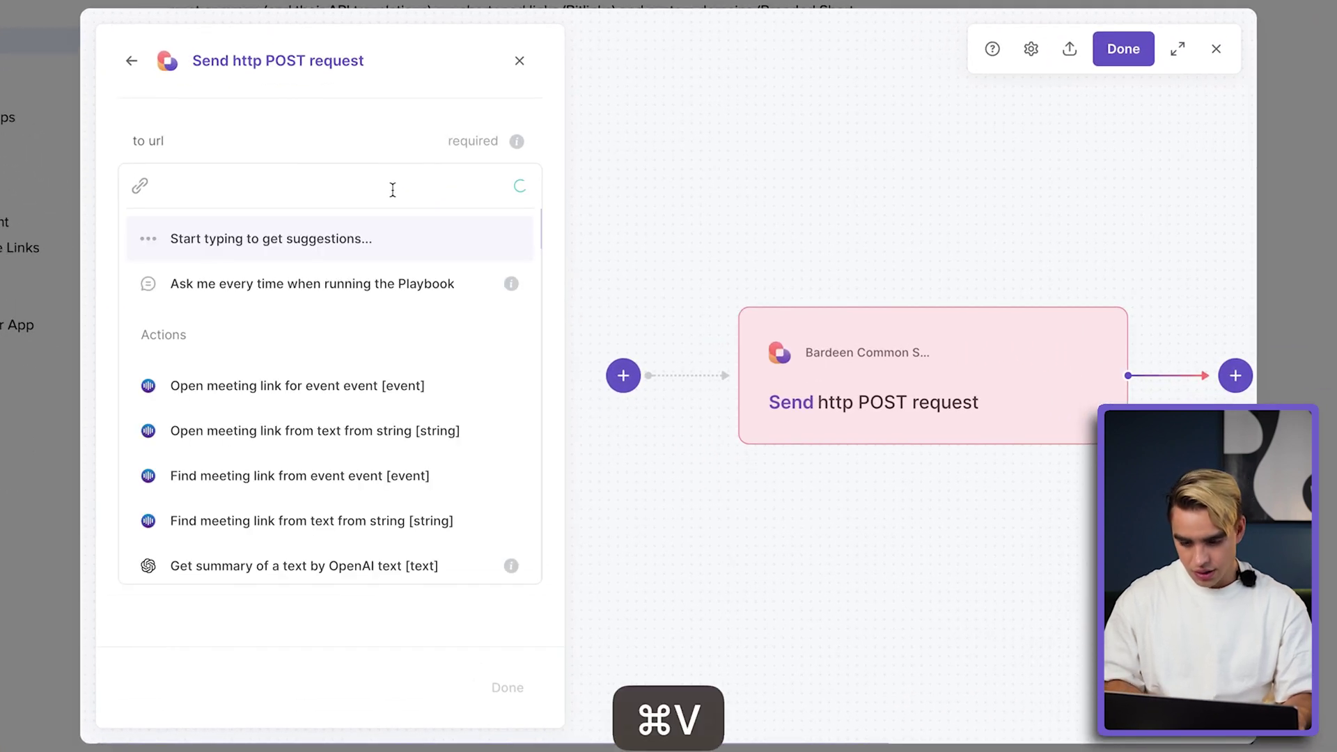
left_click(403, 236)
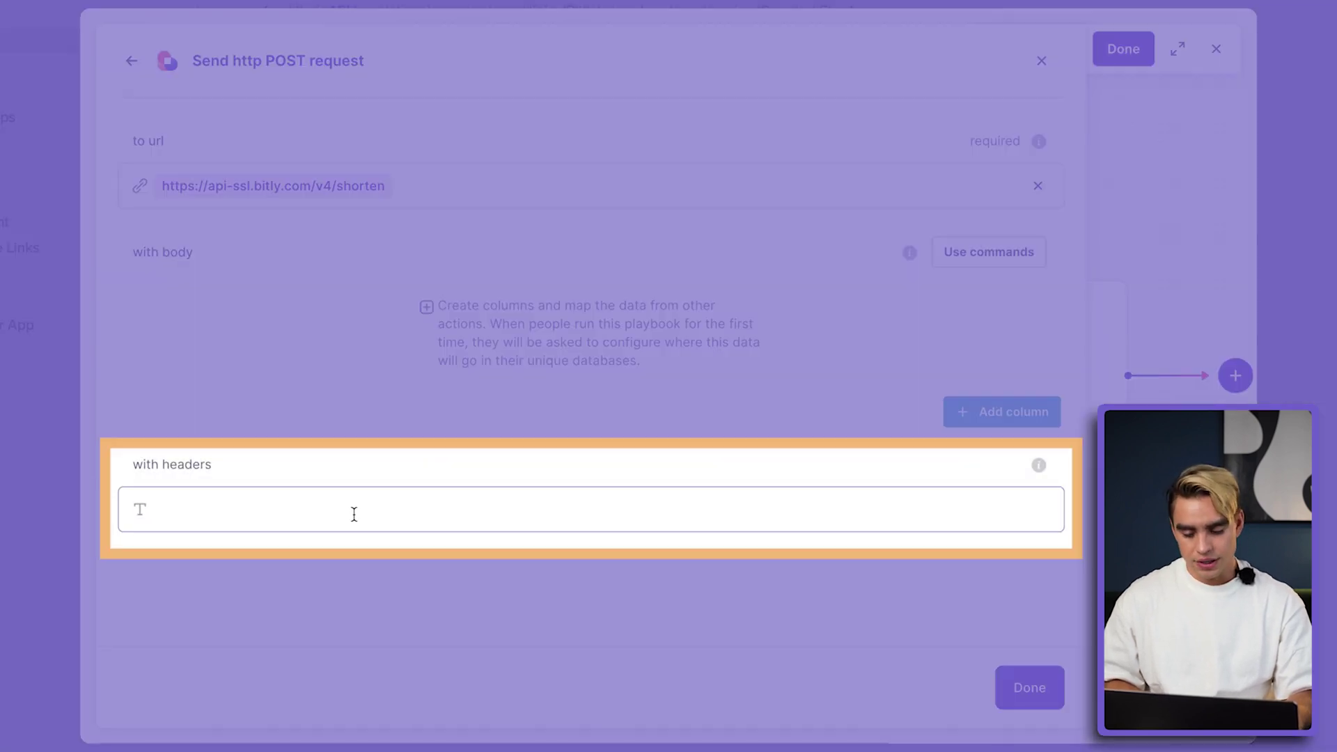
left_click(354, 514)
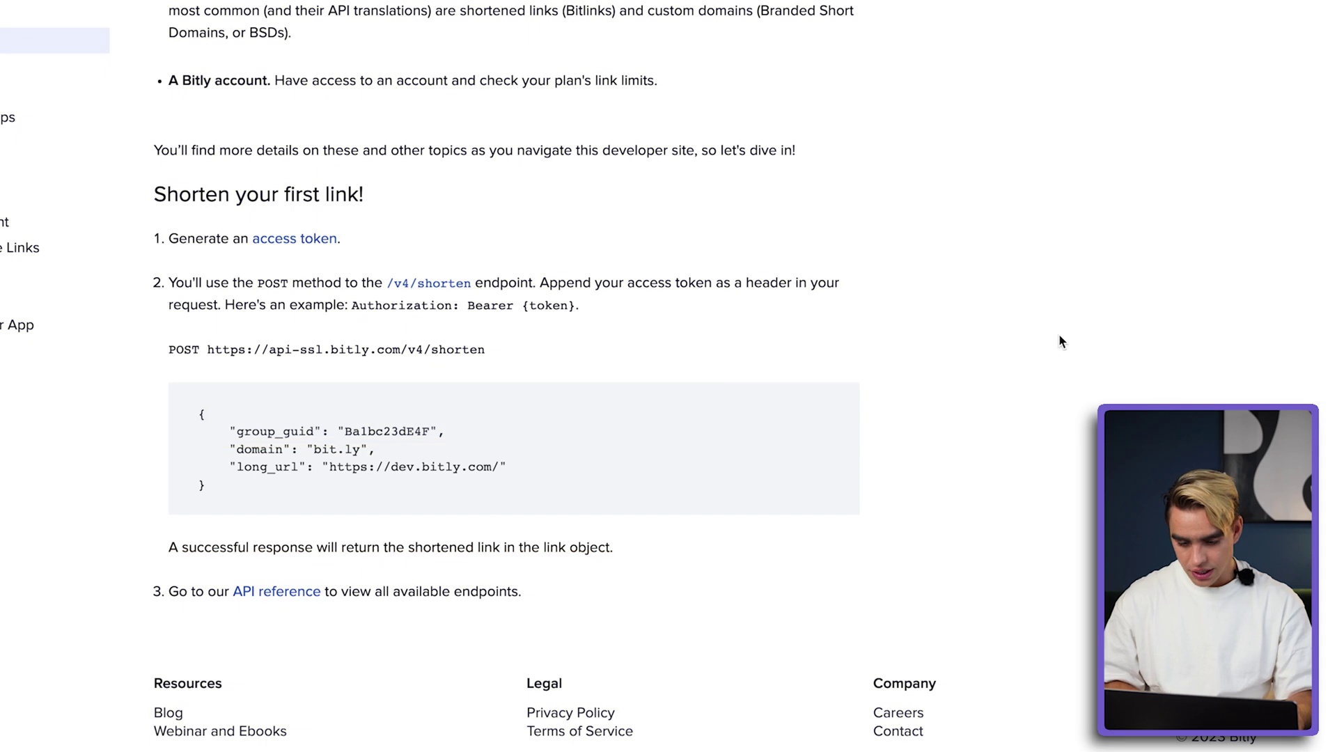
- Open Bitly's API reference and show the Shorten a Link example as a Browser request
scroll(596, 481, "down", 1)
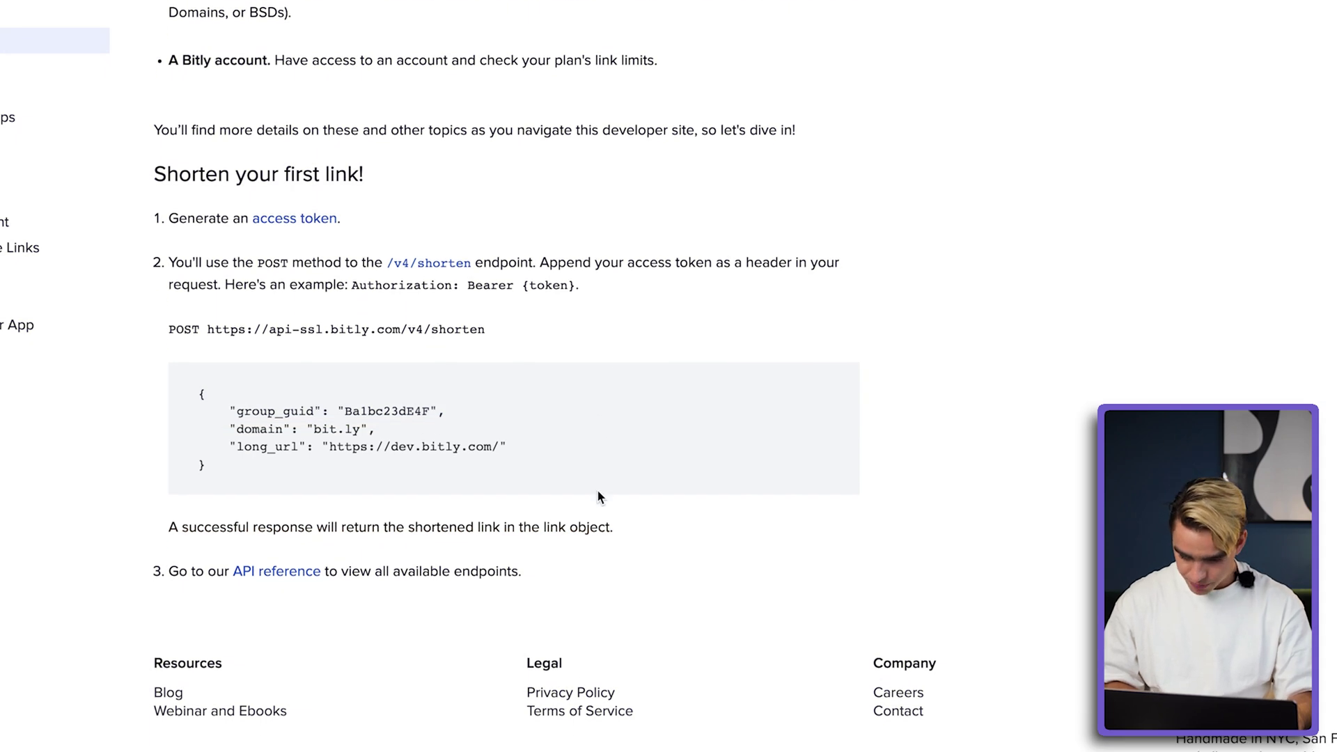
left_click(306, 573)
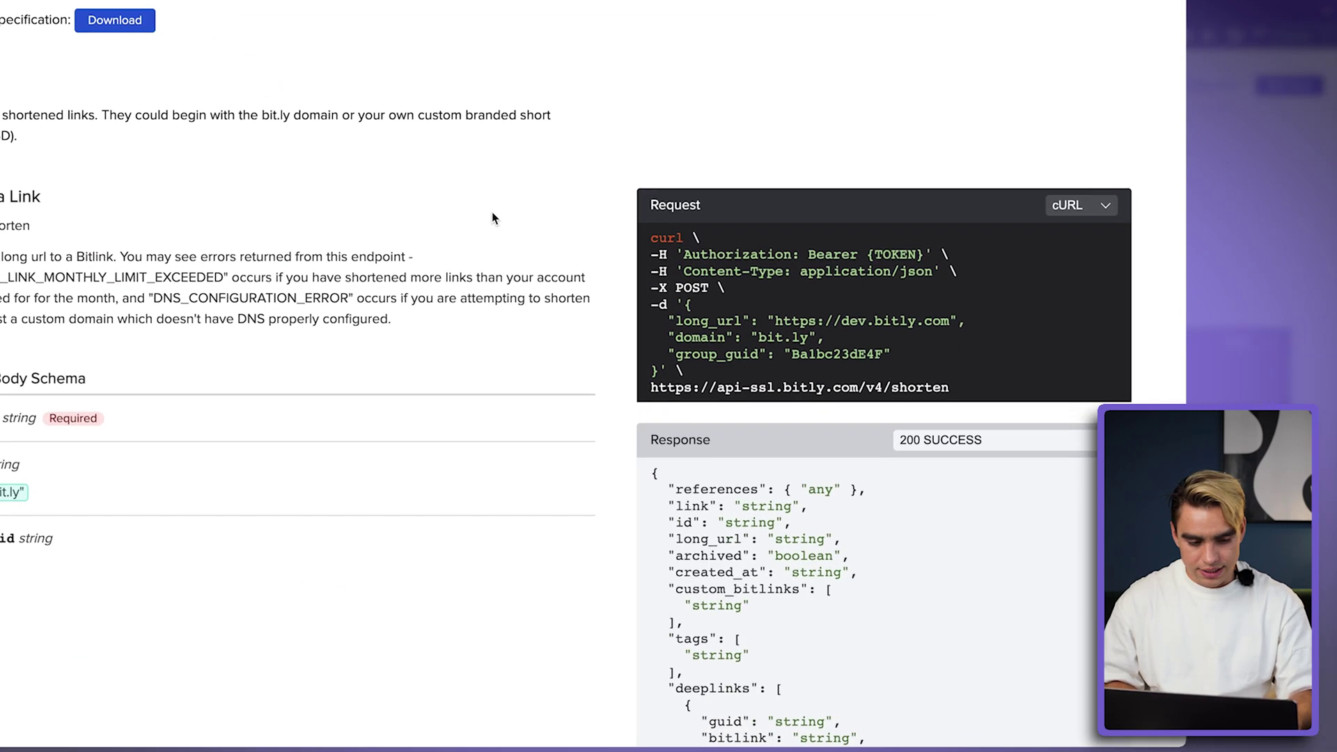
left_click(996, 140)
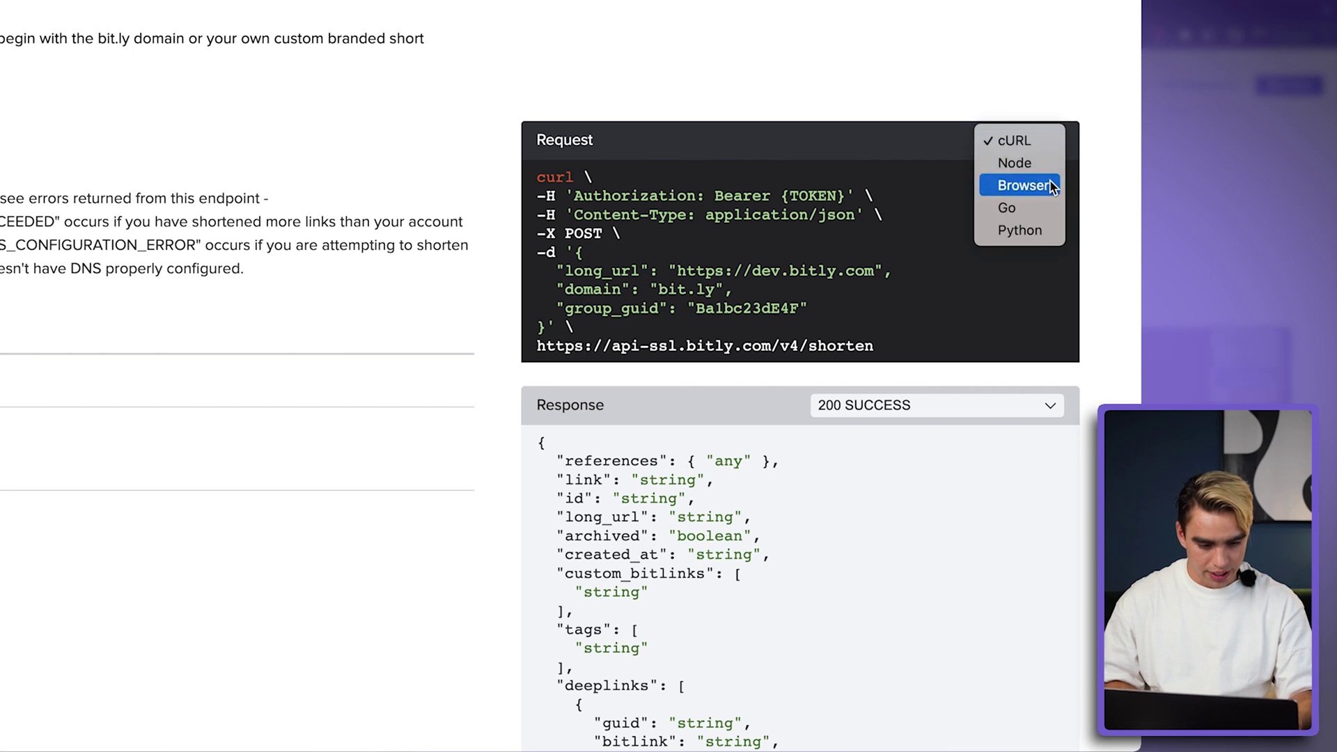
left_click(1023, 185)
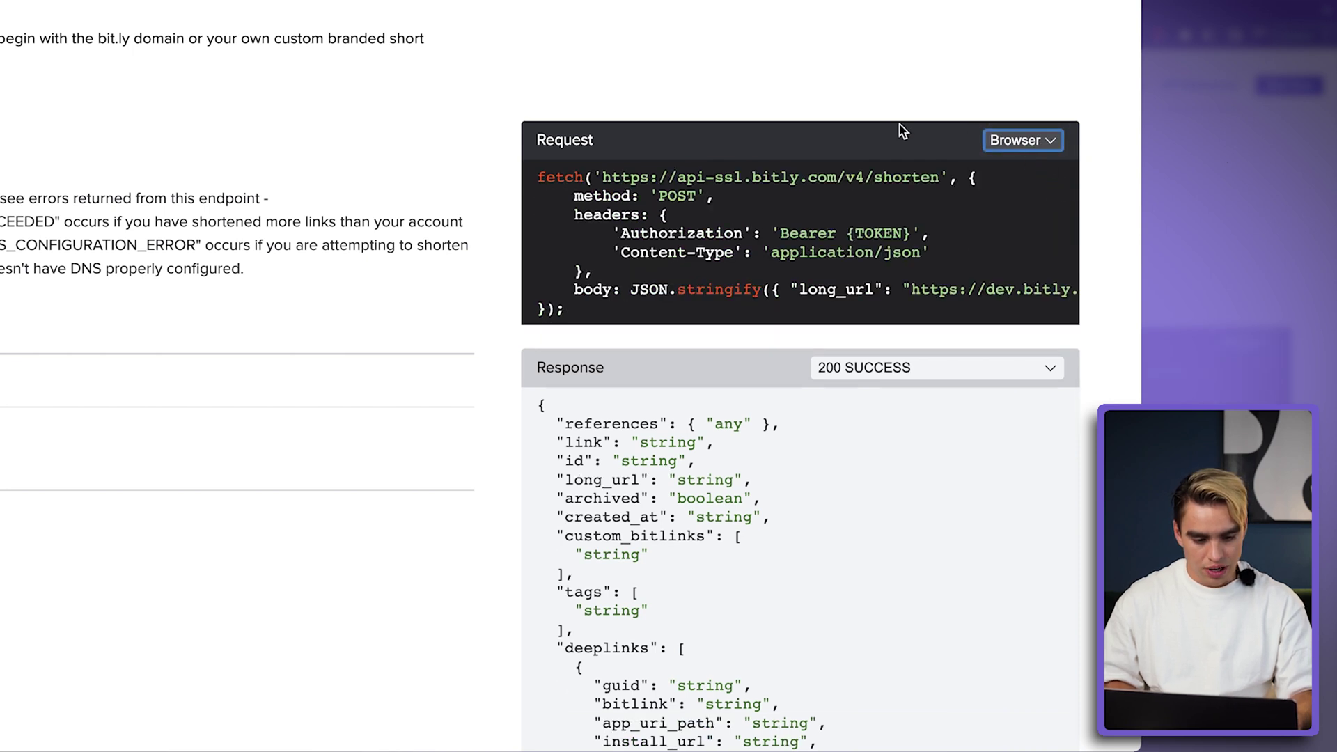
- Select the example's headers object and bring up the Raycast launcher
scroll(901, 131, "down", 2)
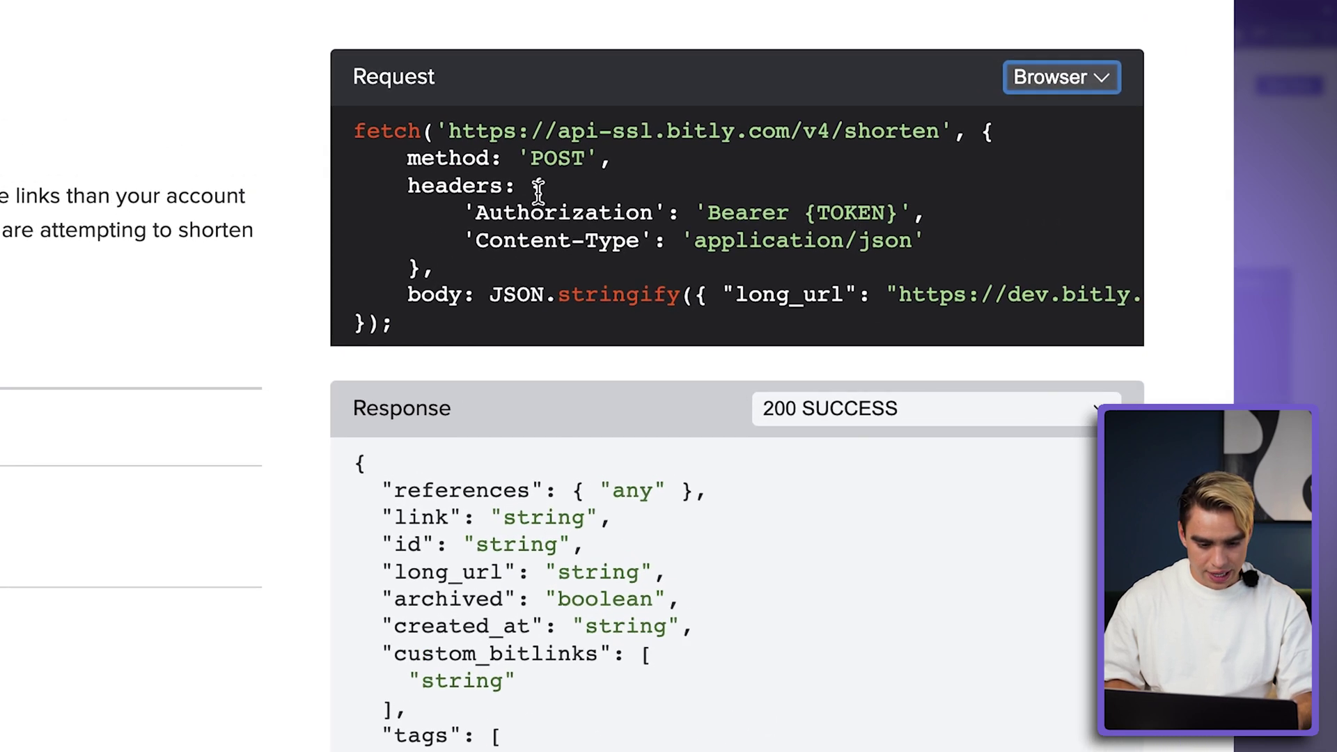
left_click(466, 212)
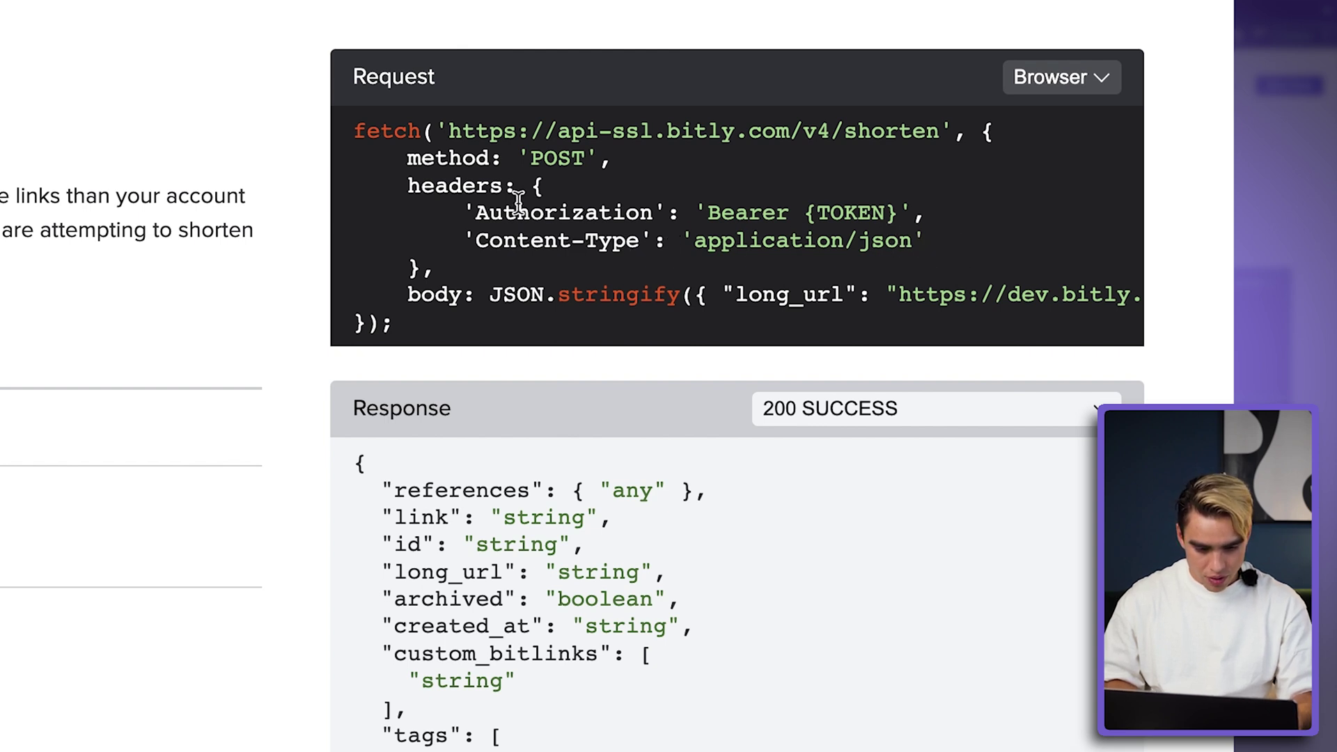
left_click_drag(527, 189, 418, 265)
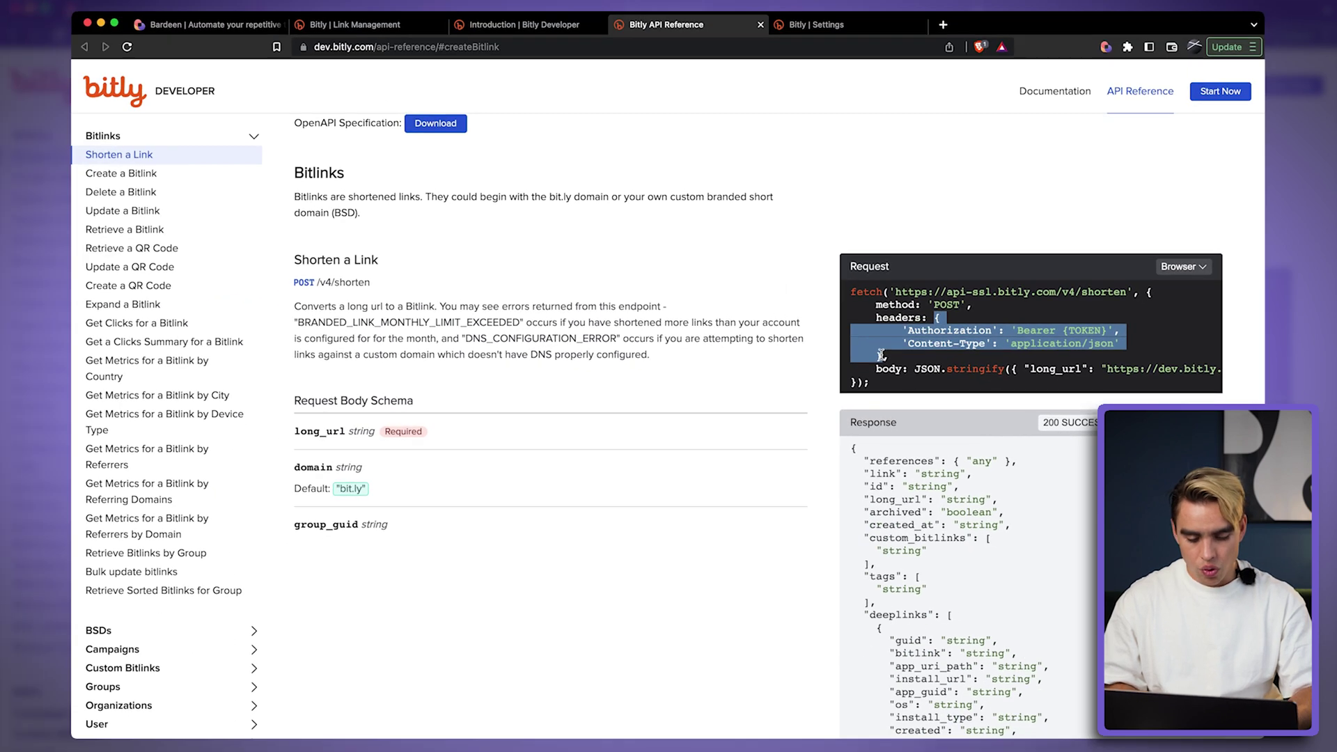
key("alt+space")
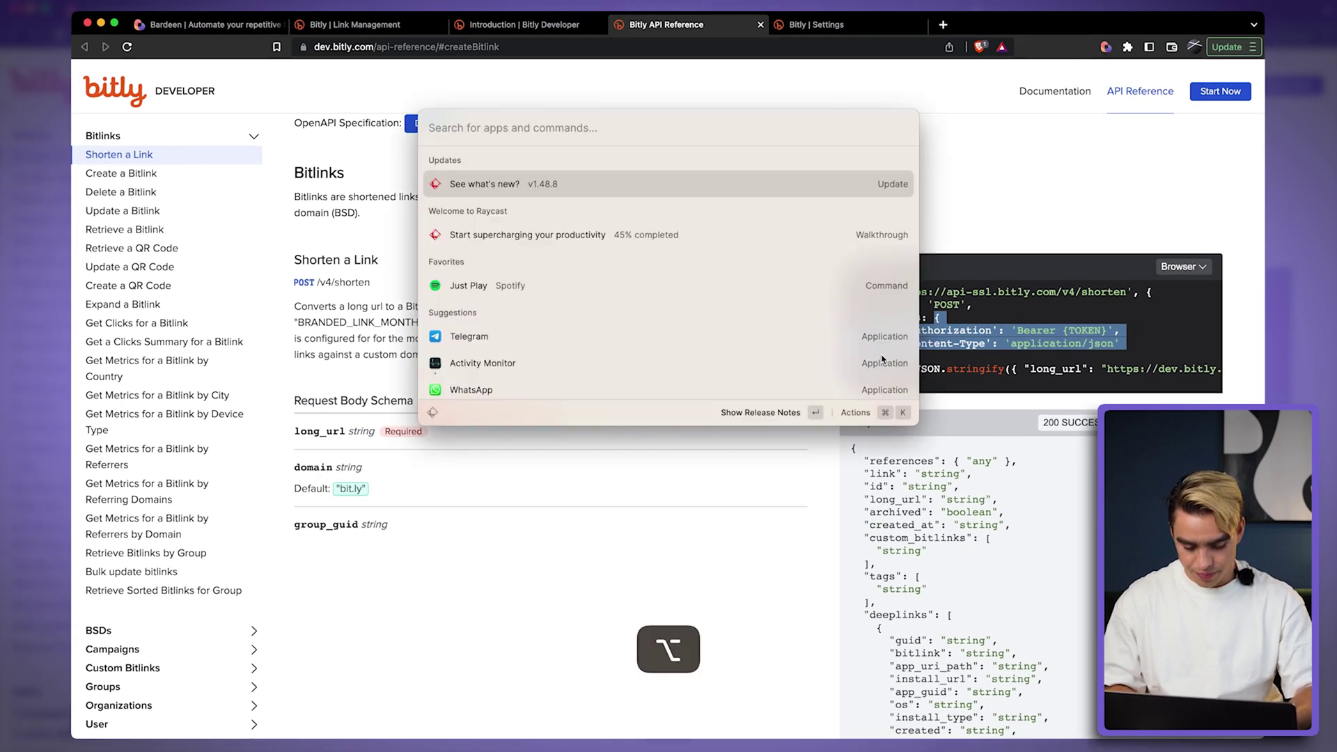
- Paste the copied headers into a new Visual Studio Code file
type("code")
key("Return")
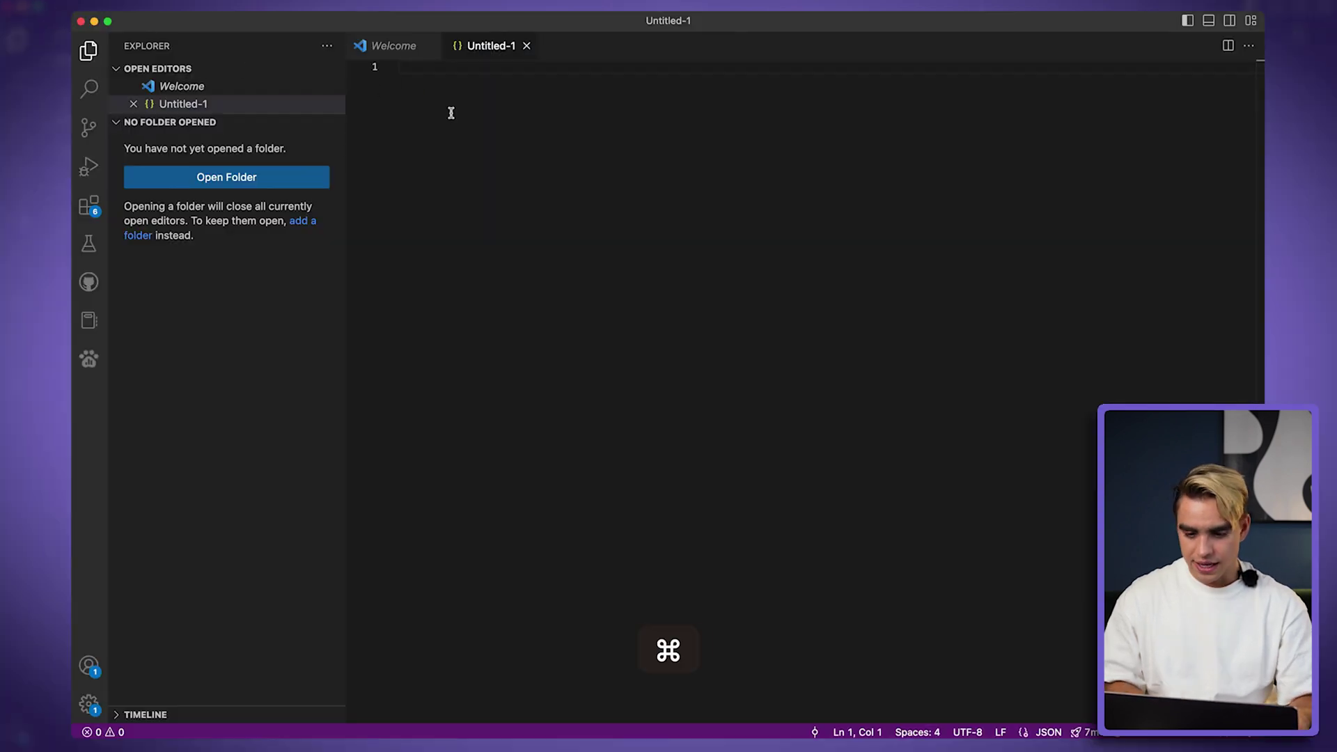
type("{     'Authorization': 'Bearer {TOKEN}',     'Content-Type': 'application/json' }")
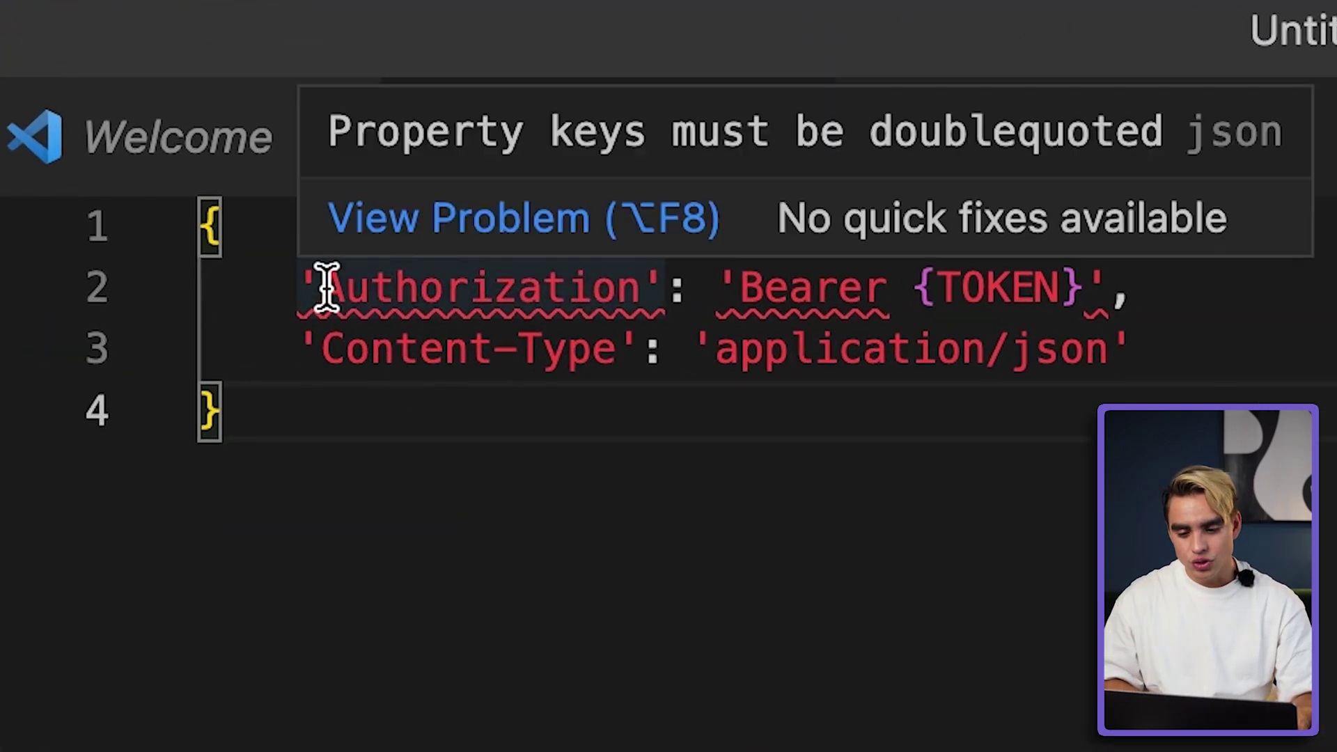
- Change the single quotes around Authorization, Bearer value, Content-Type and application/json to double quotes
left_click(326, 286)
key("BackSpace")
type("\"")
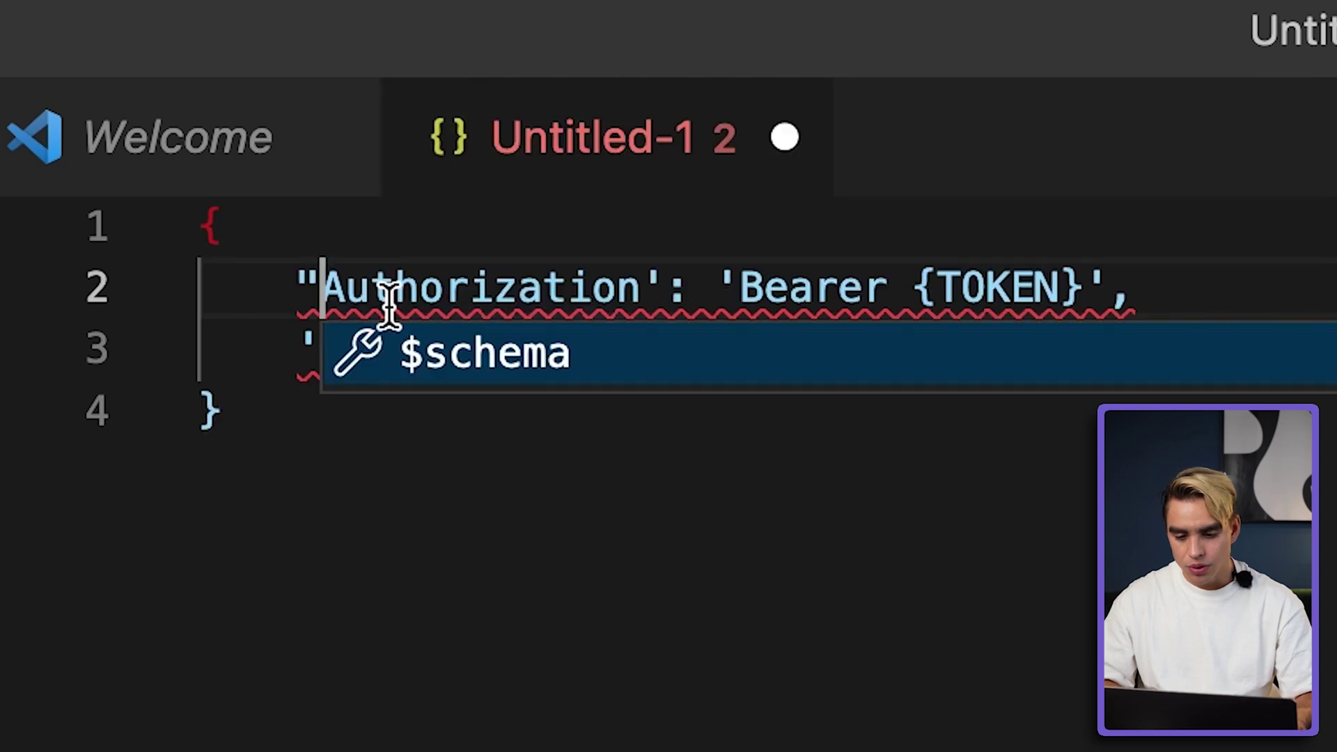
left_click(661, 286)
key("BackSpace")
type("\"")
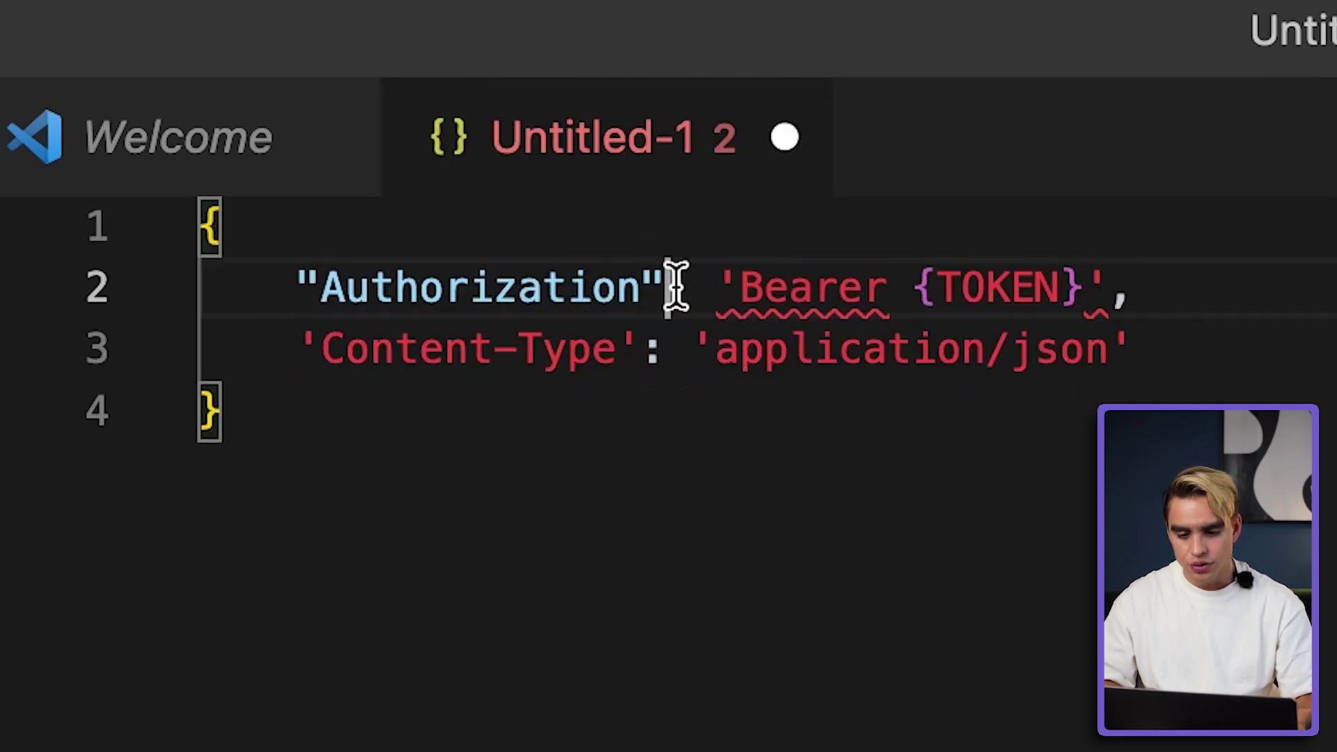
left_click(743, 286)
key("BackSpace")
type("\"")
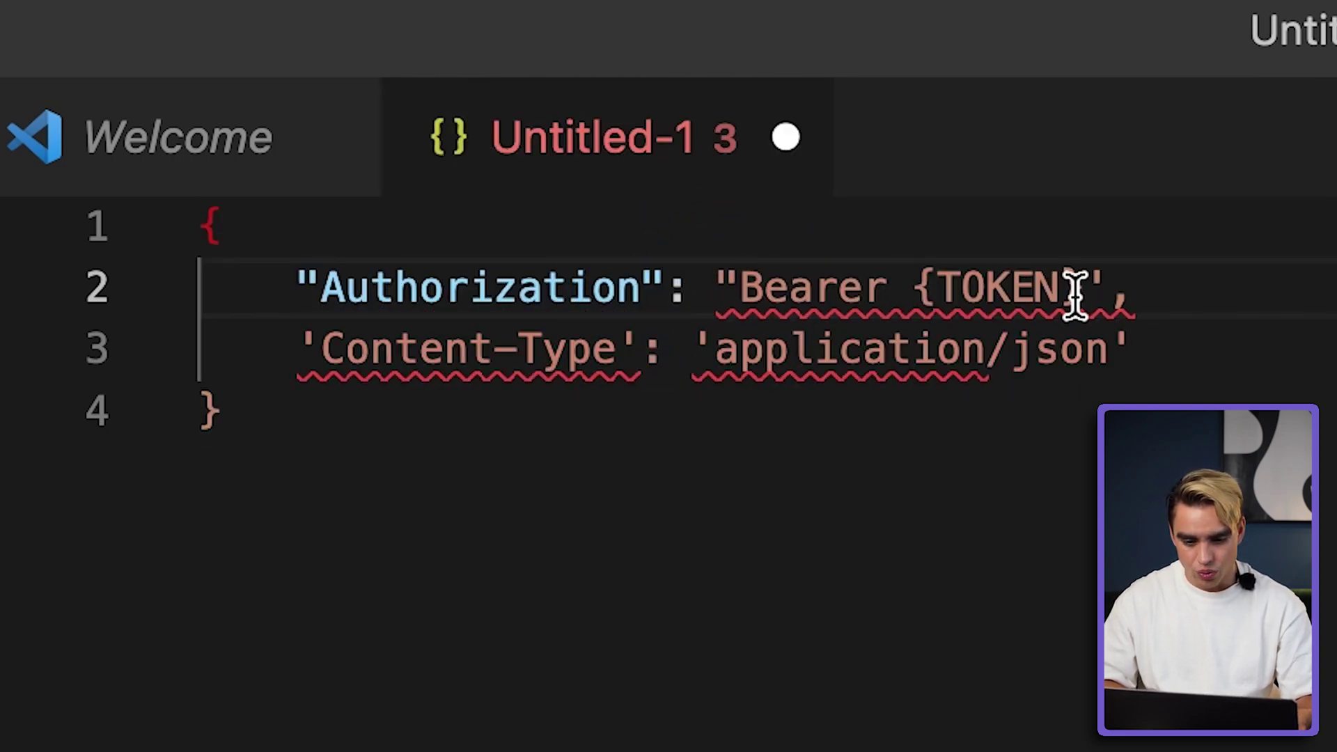
left_click(1110, 286)
key("BackSpace")
type("\"")
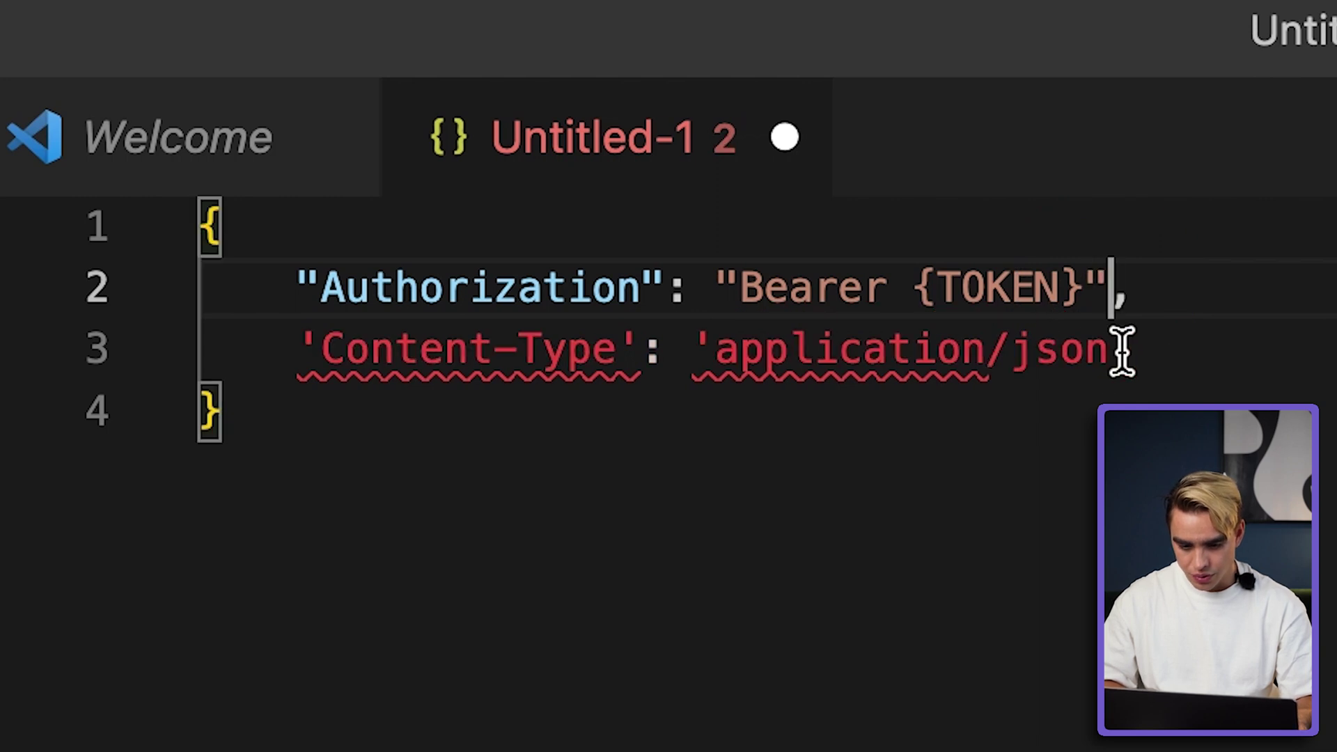
left_click(1136, 348)
key("BackSpace")
type("\"")
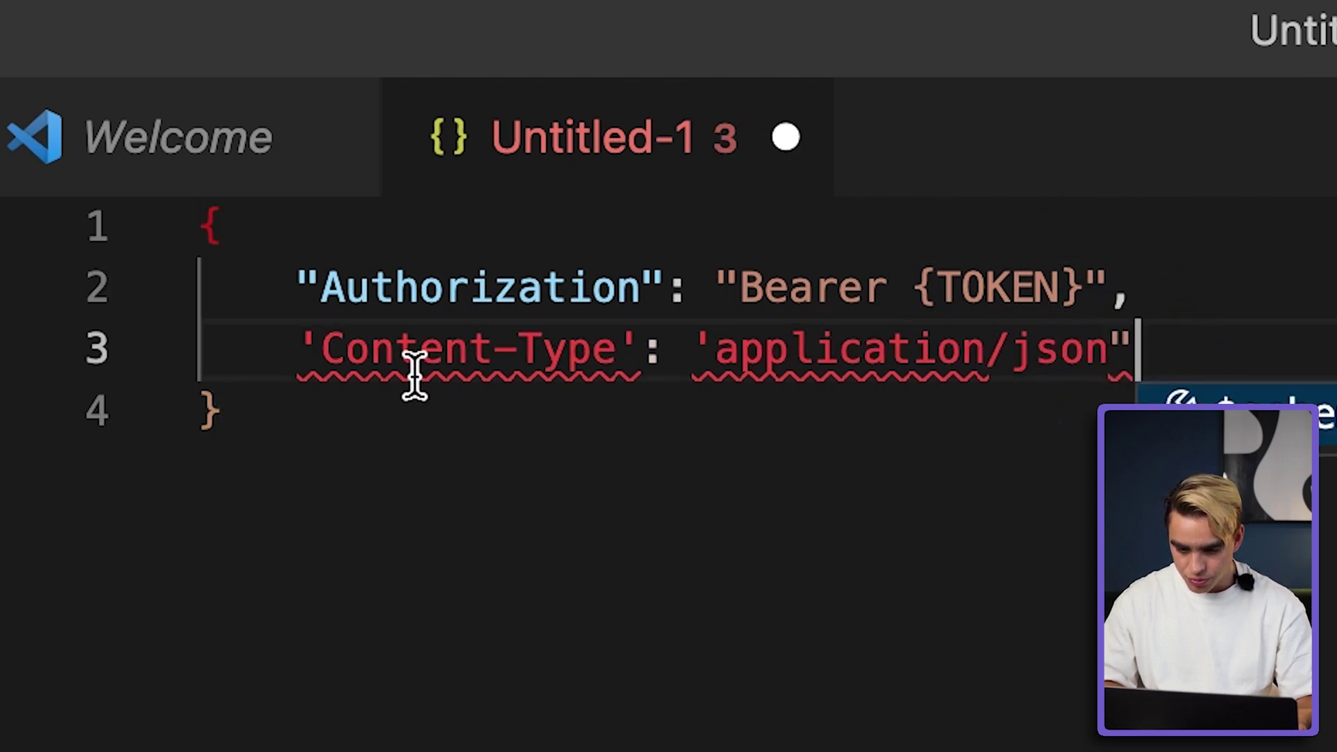
left_click(720, 362)
key("BackSpace")
type("\"")
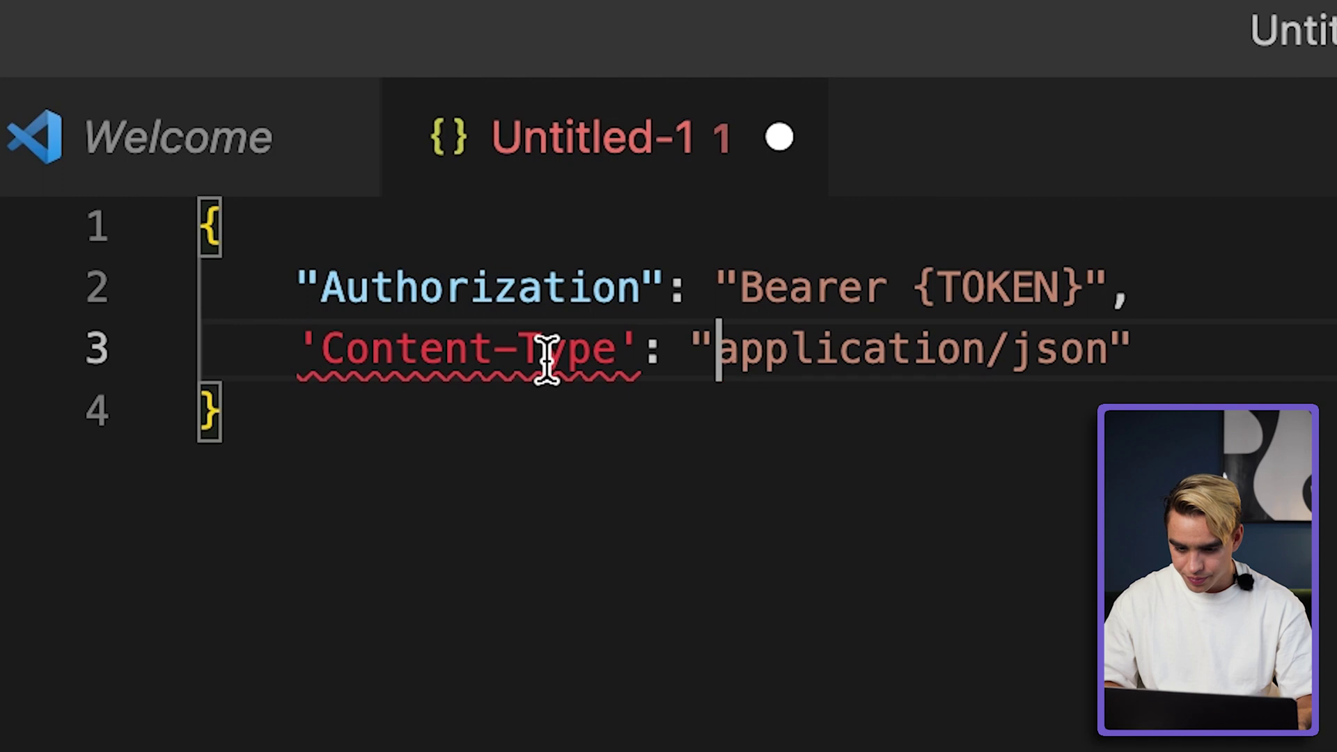
left_click(635, 351)
key("BackSpace")
type("\"")
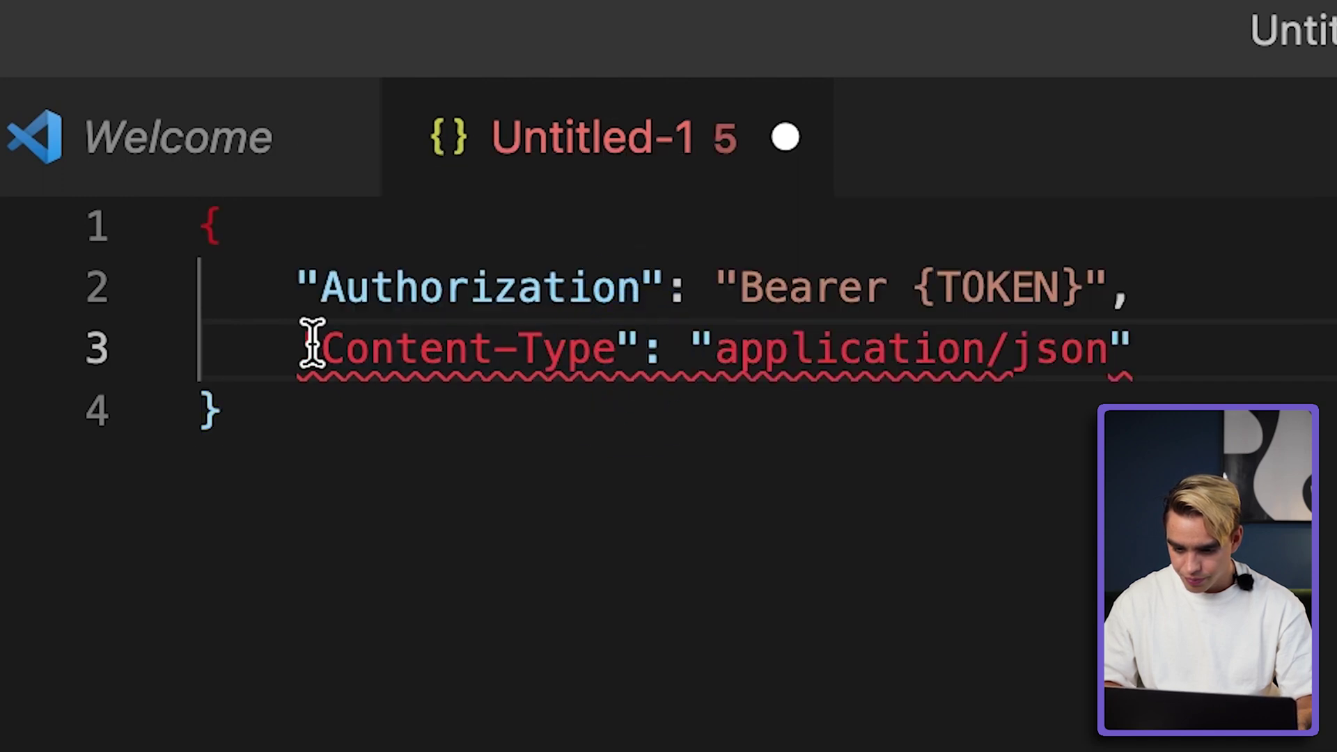
left_click(319, 348)
key("BackSpace")
type("\"")
left_click(1214, 277)
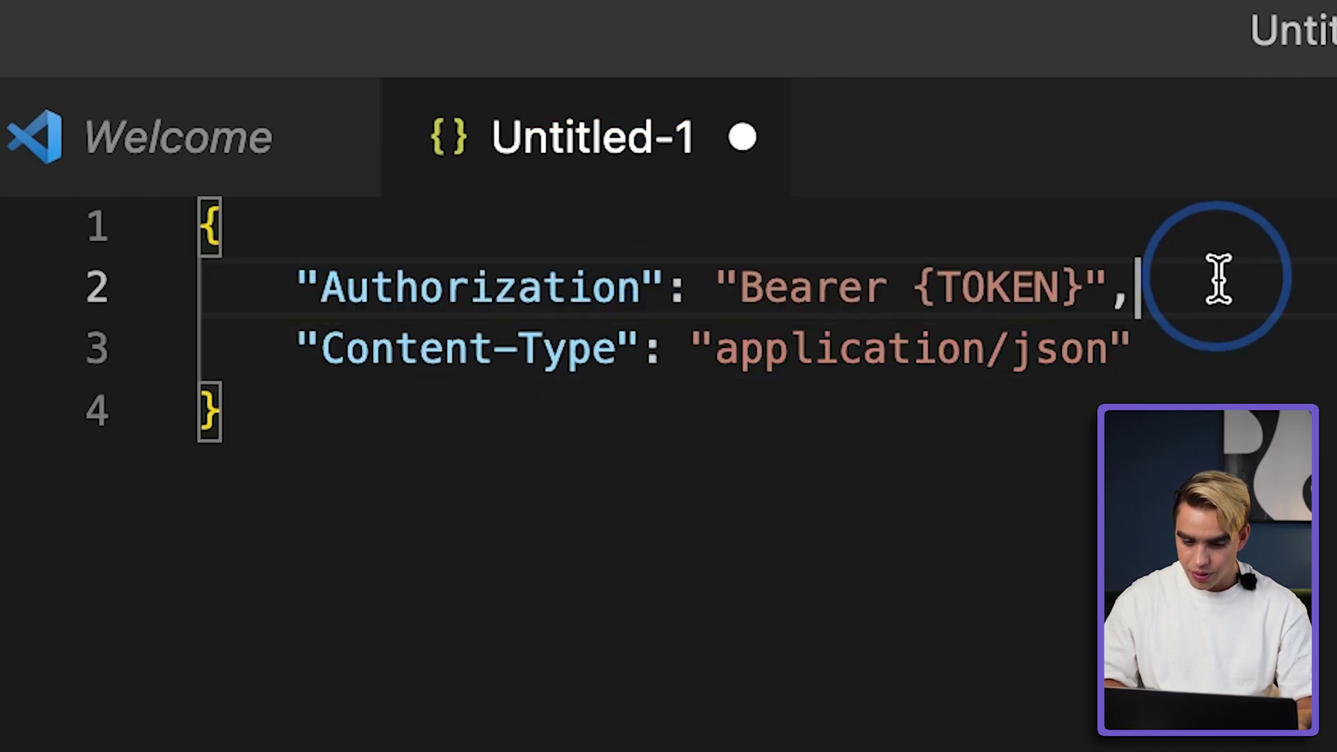
- Replace the {TOKEN} placeholder with the saved access token and select the whole JSON object
left_click_drag(918, 287, 1083, 286)
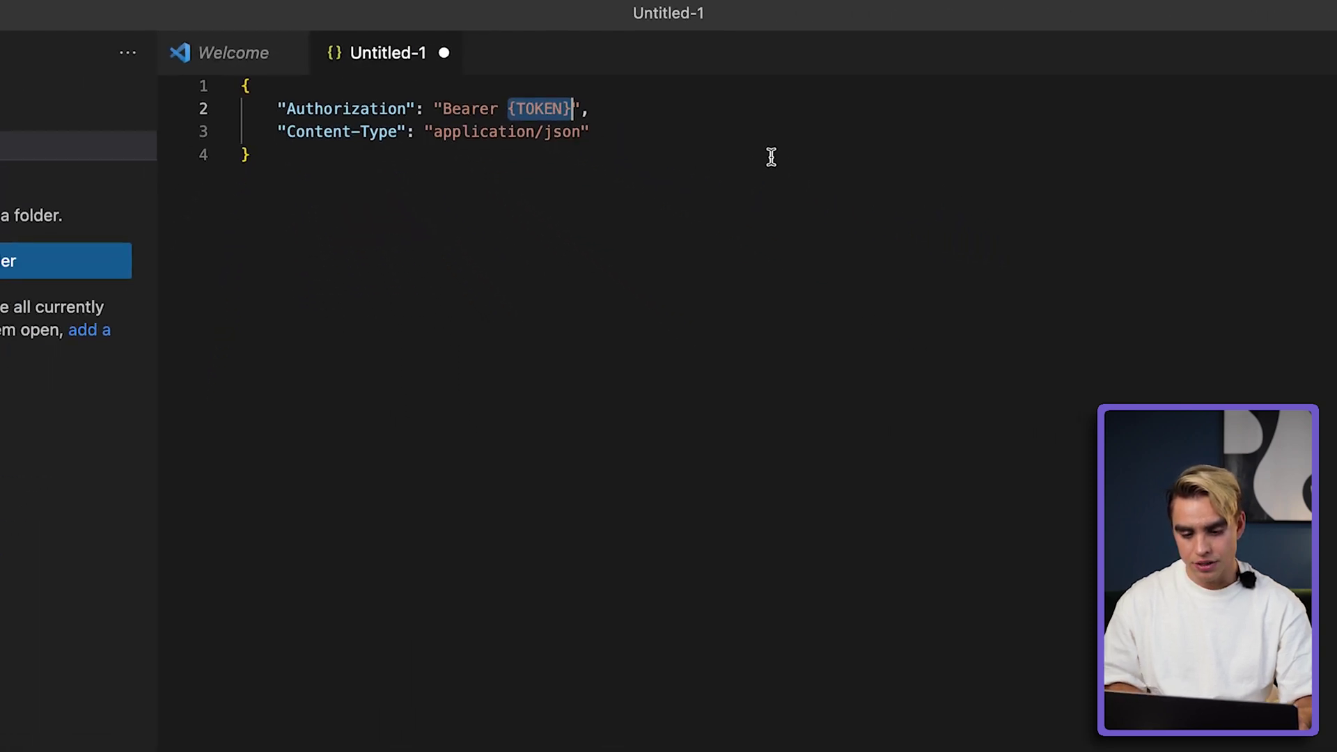
key("super+shift+v")
key("Down")
key("Down")
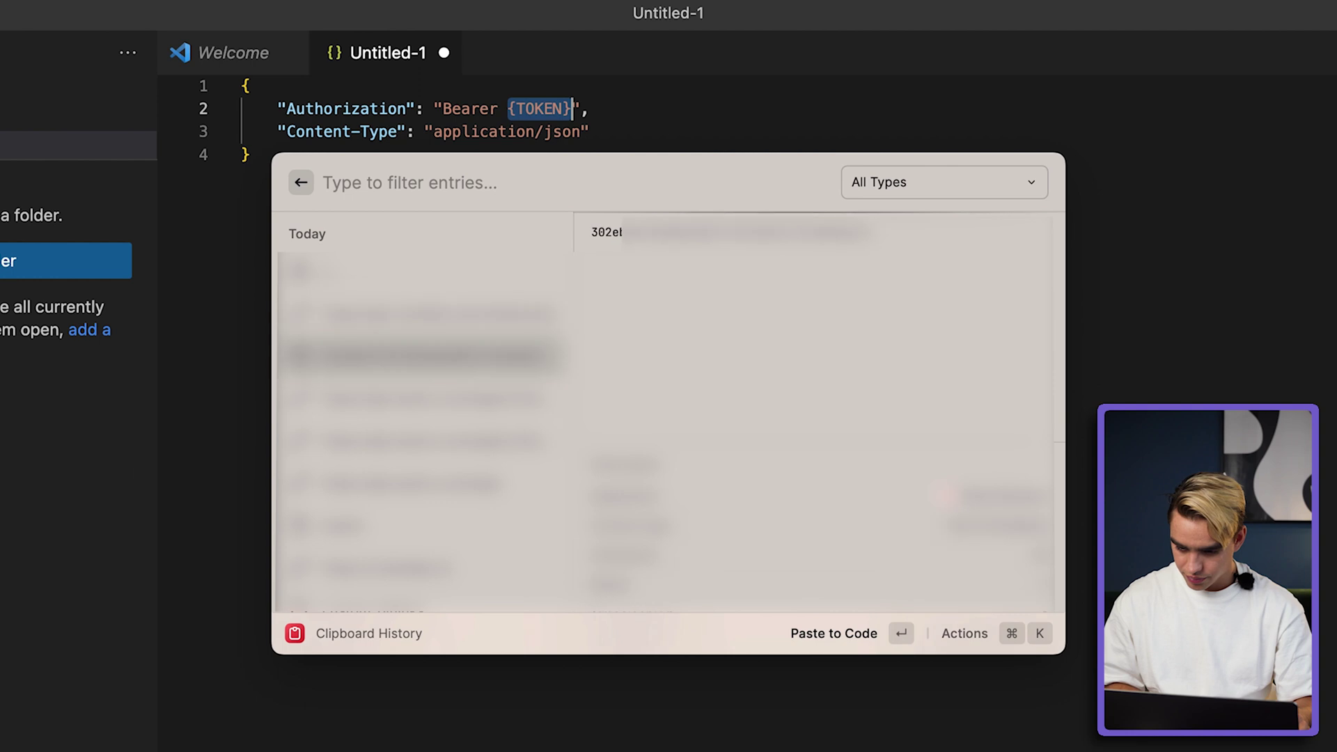
key("Return")
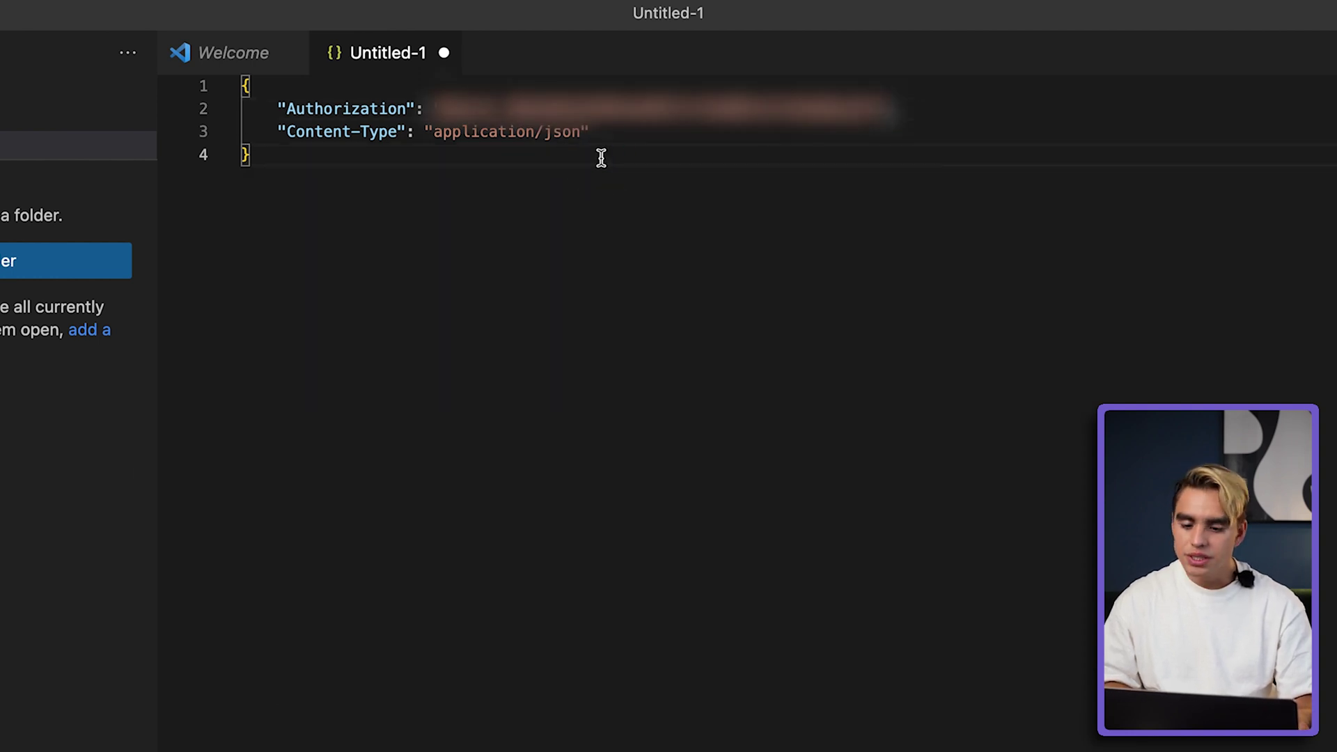
left_click_drag(243, 84, 538, 253)
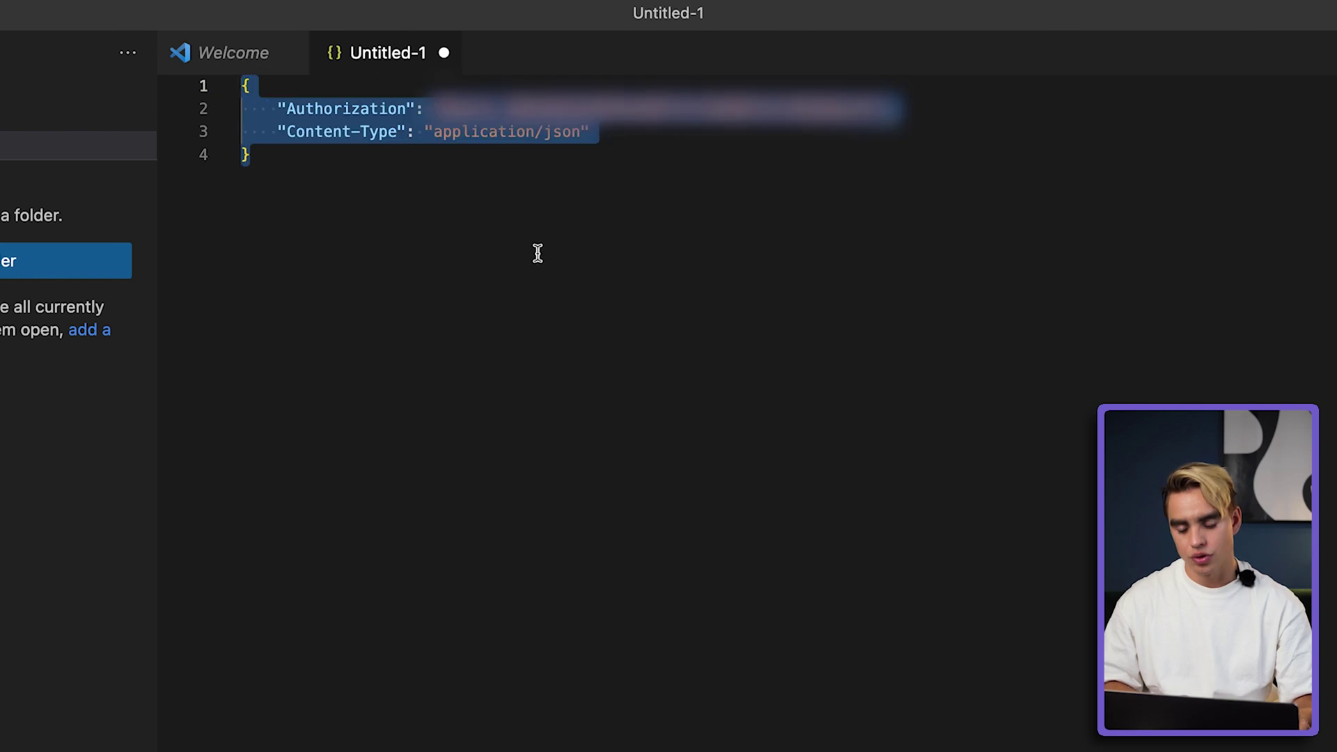
- Paste the Authorization Bearer and Content-Type JSON into the request's 'with headers' field
key("super+Tab")
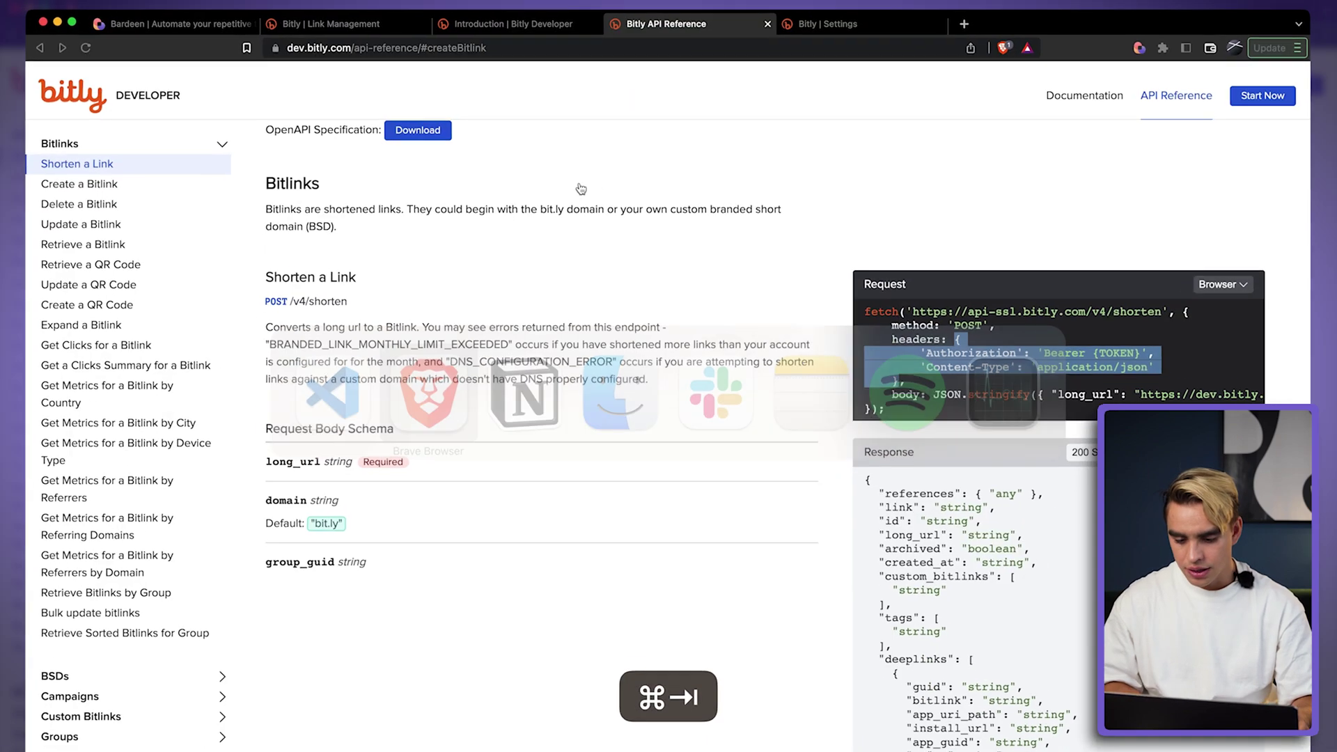
left_click(723, 267)
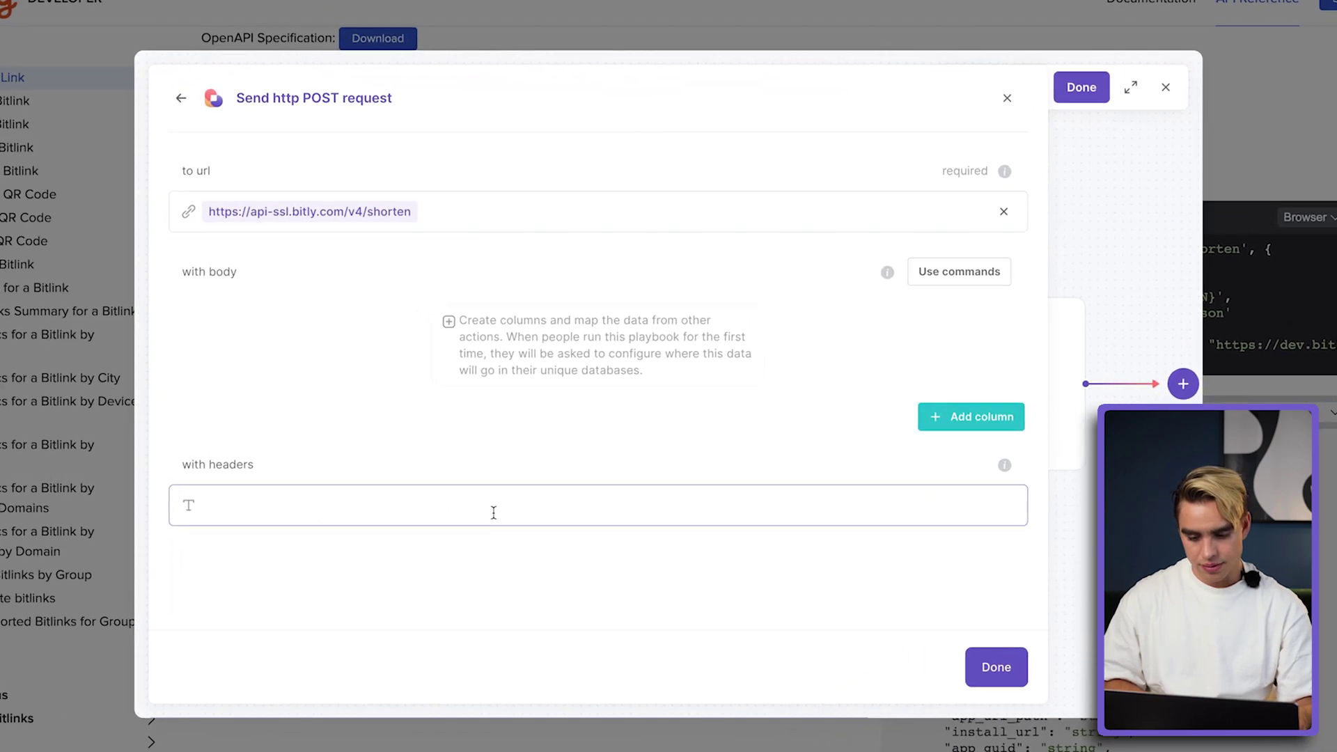
left_click(529, 498)
key("super+v")
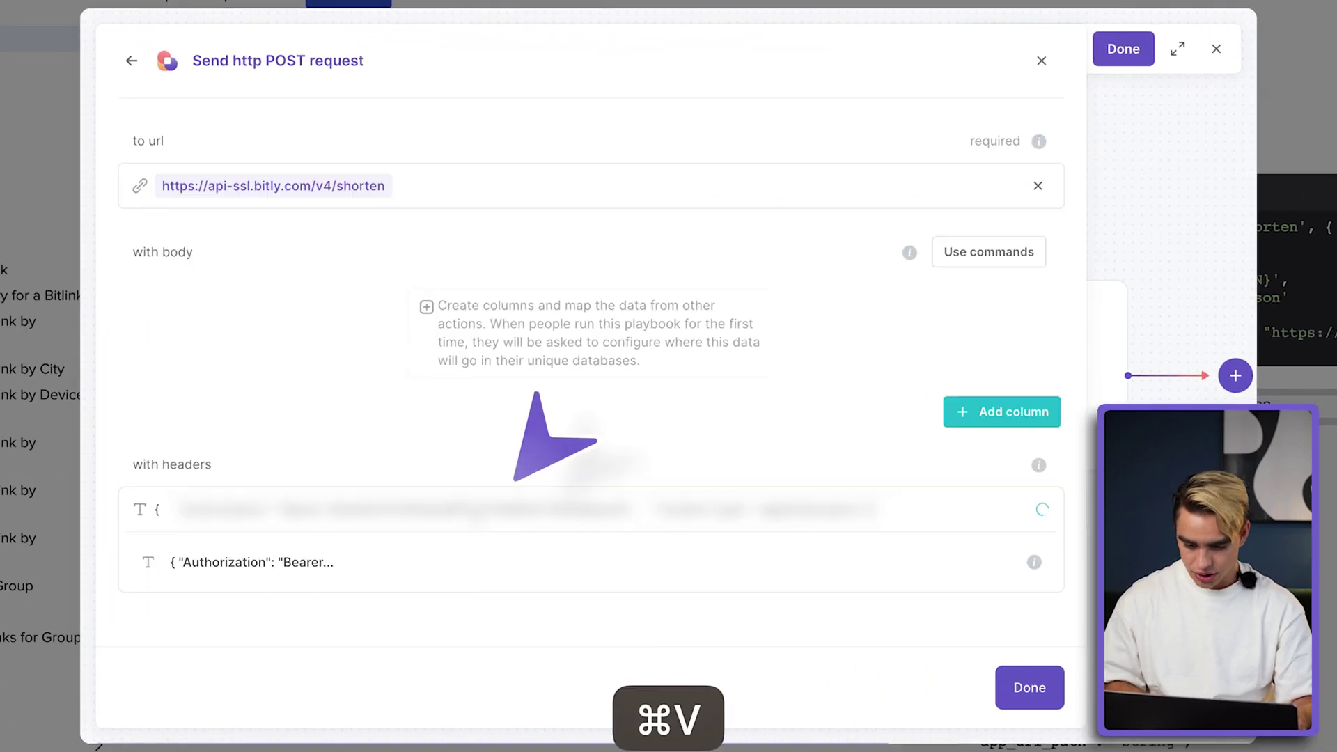
left_click(508, 558)
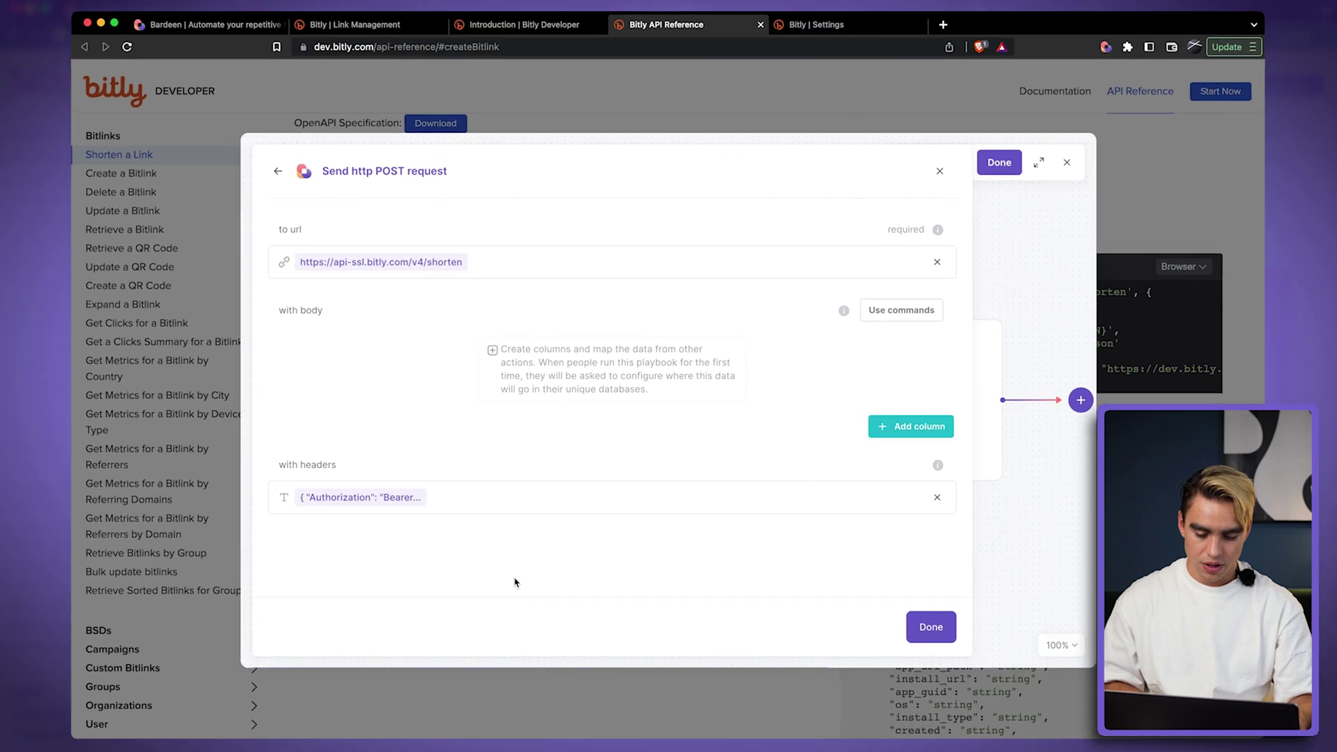
- Copy the long_url field name from the Request Body Schema, then reopen Bardeen's POST panel
left_click(593, 686)
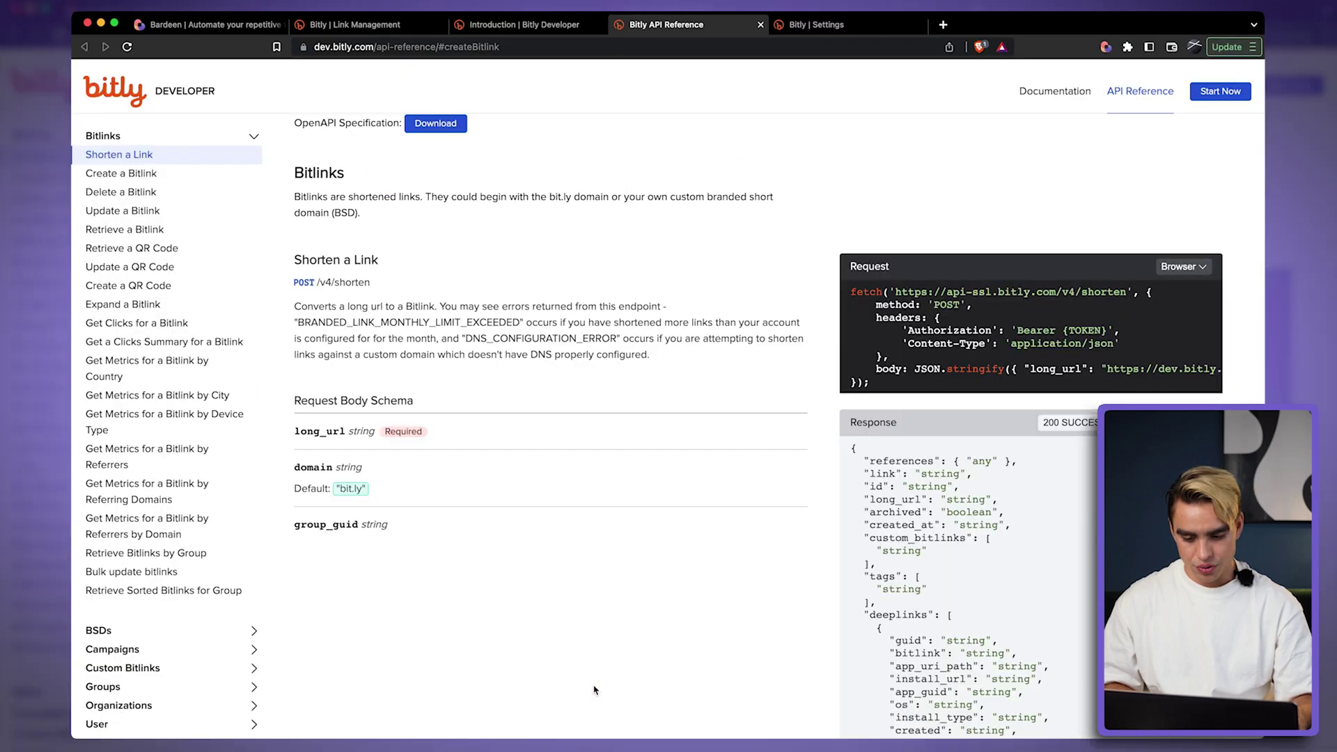
scroll(591, 699, "down", 2)
scroll(591, 697, "up", 2)
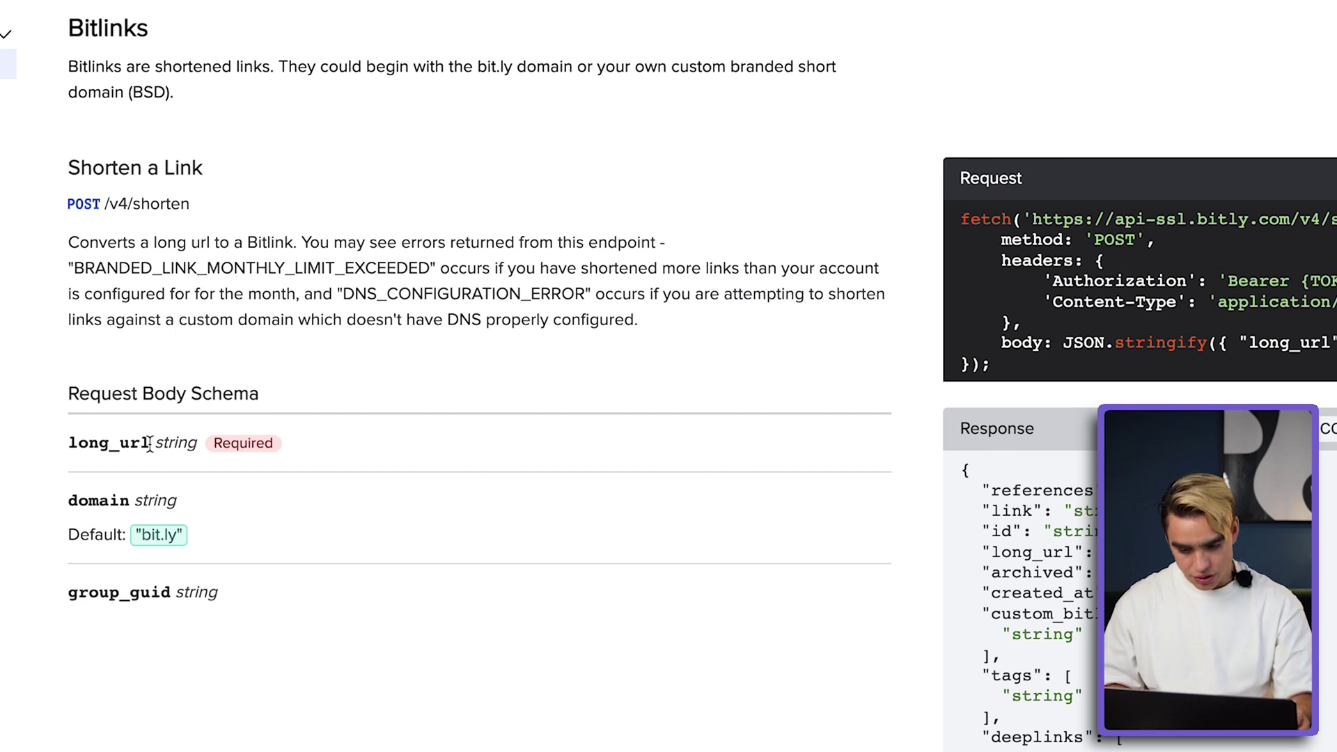
left_click_drag(69, 443, 148, 446)
key("ctrl+c")
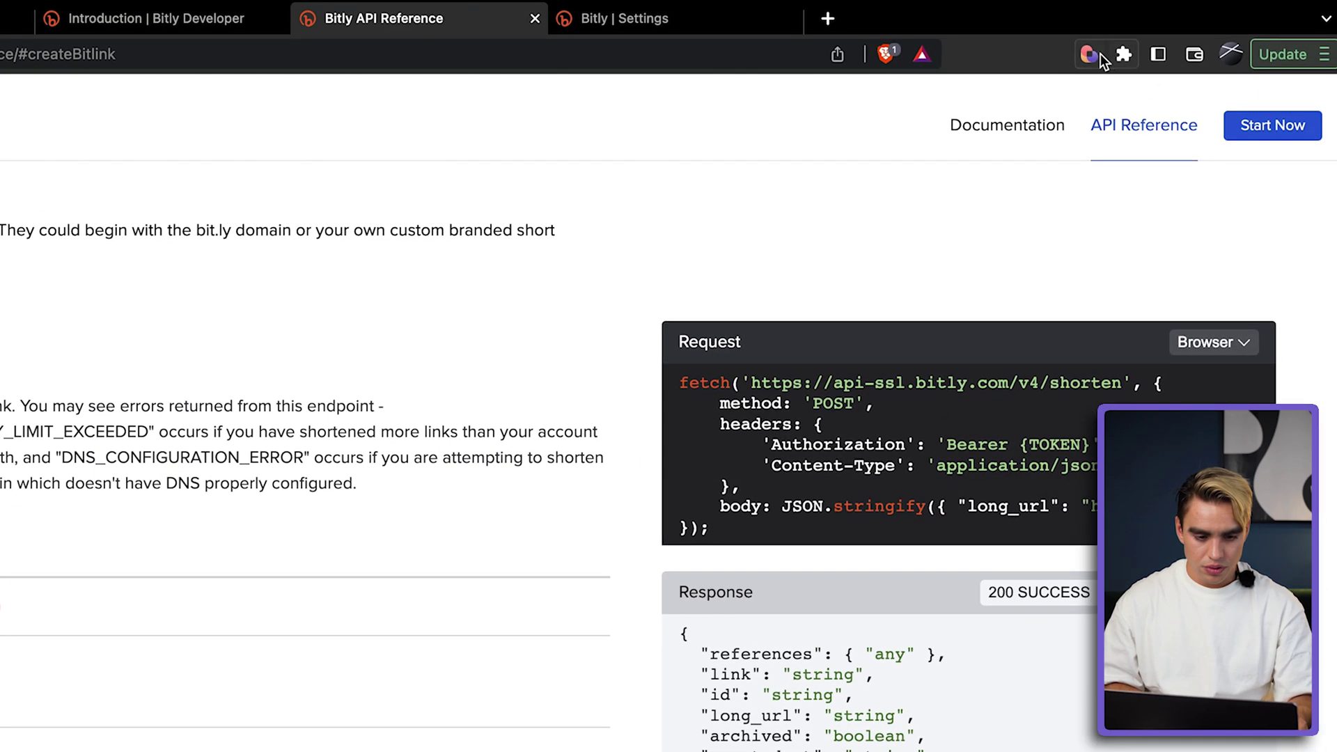
left_click(1099, 54)
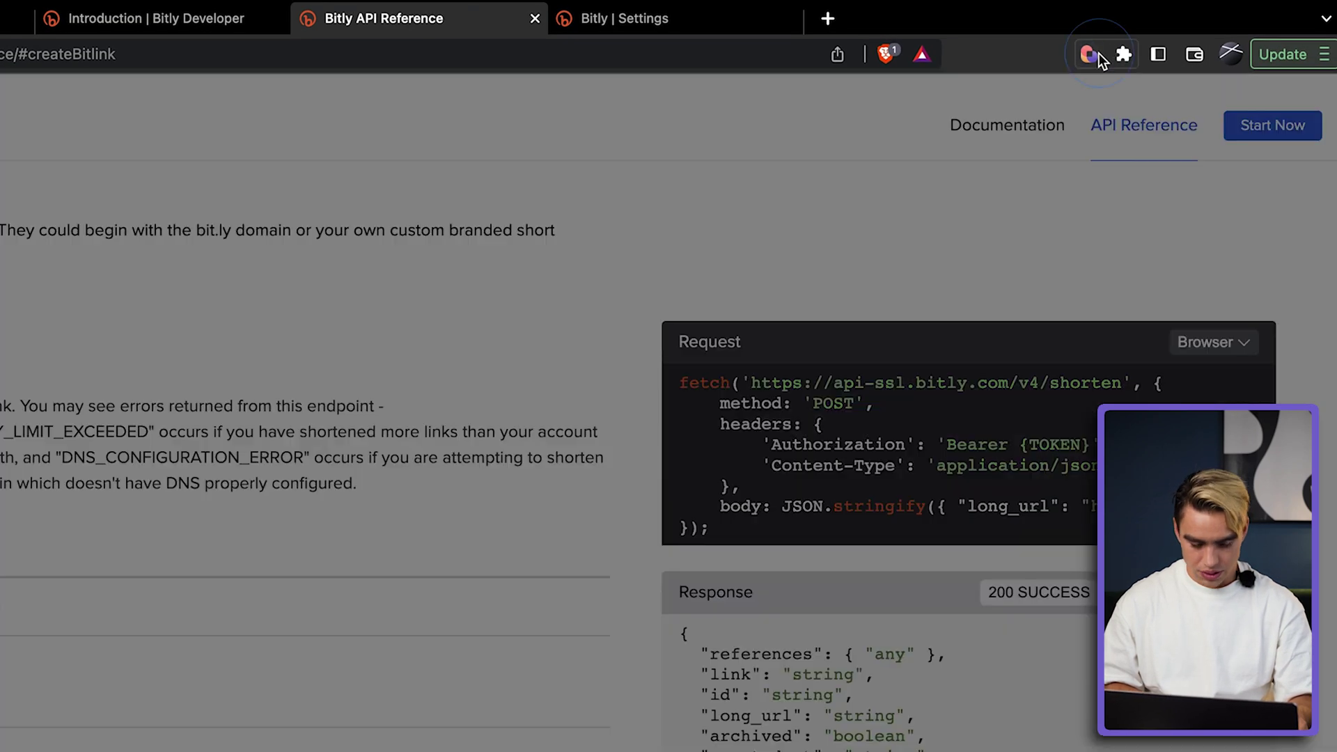
- Add a long_url body field whose value is Get current page URL
left_click(994, 408)
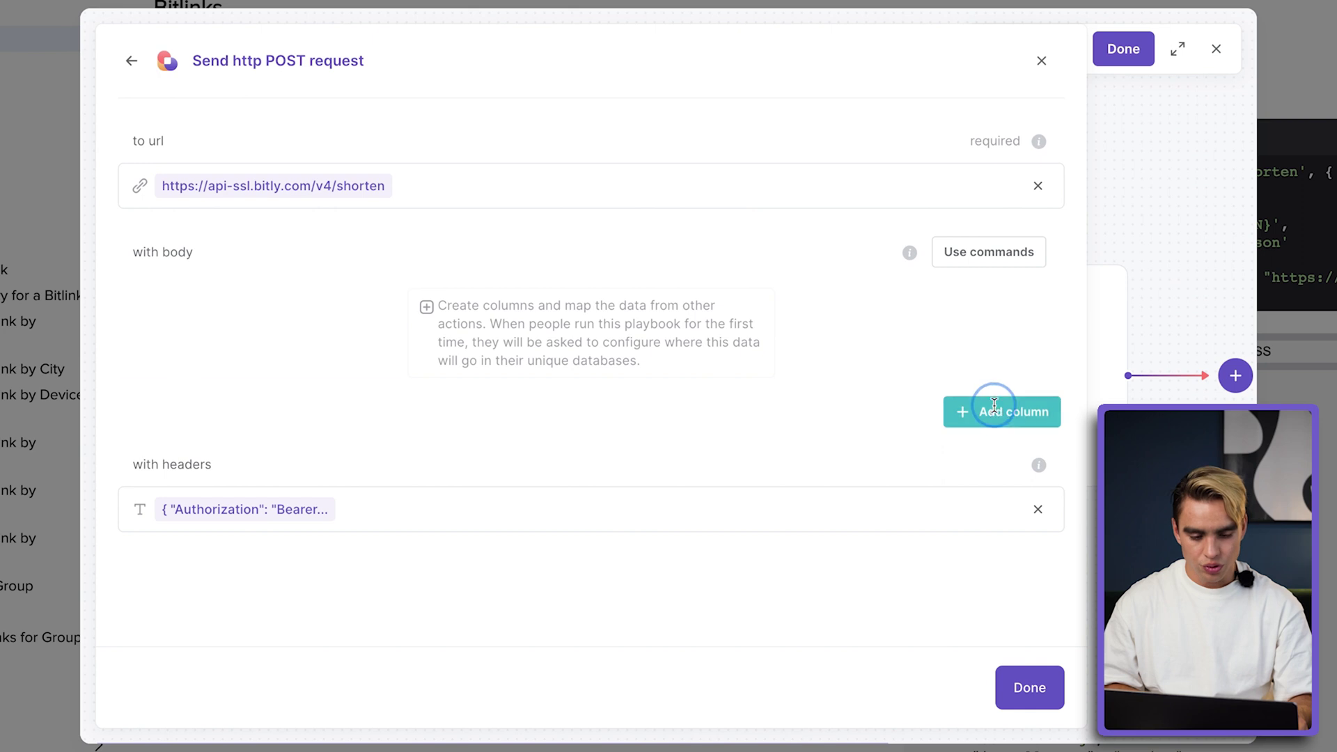
key("ctrl+v")
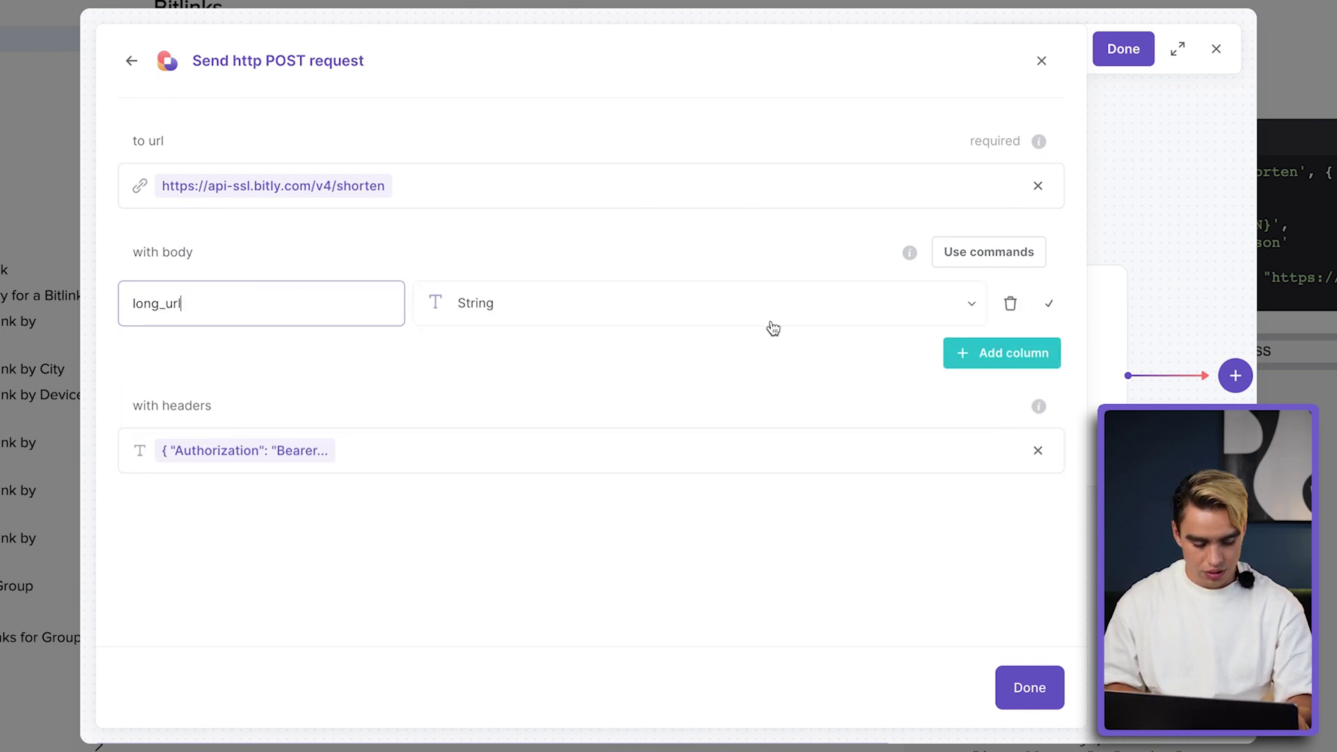
left_click(1048, 303)
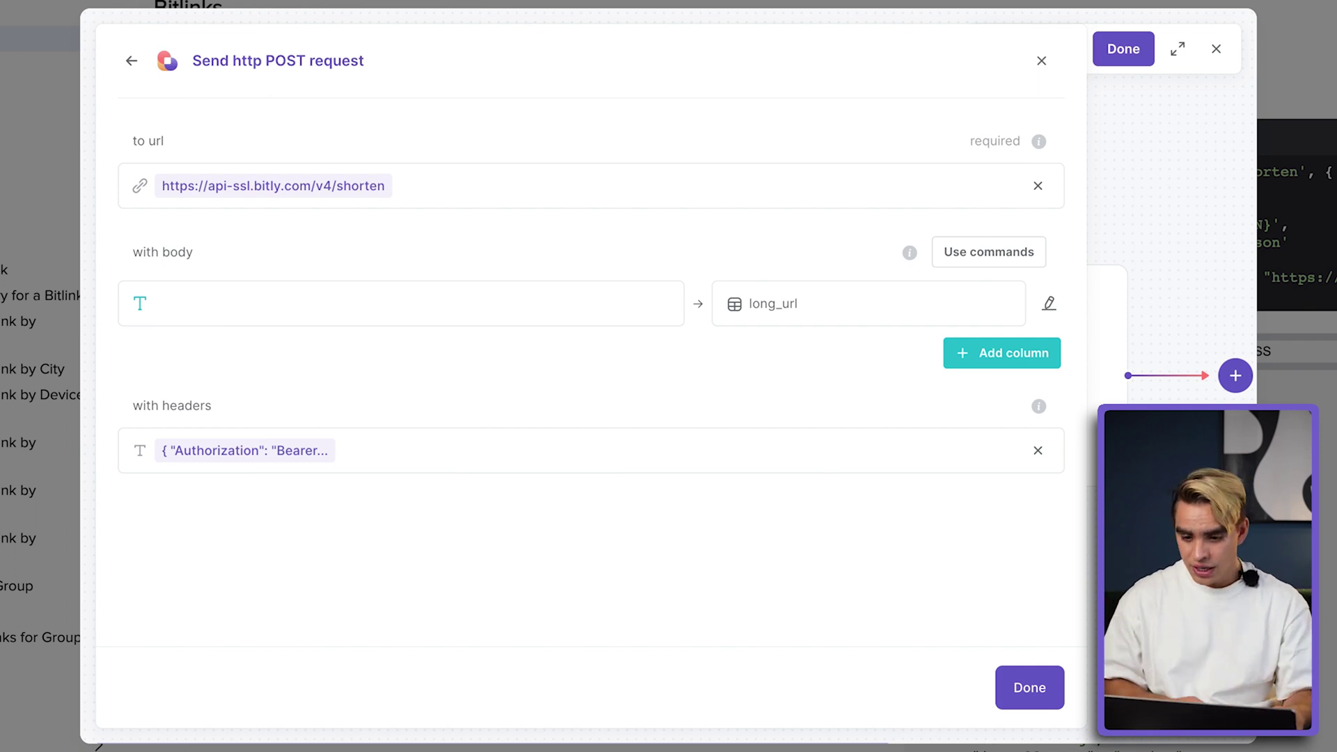
left_click(454, 279)
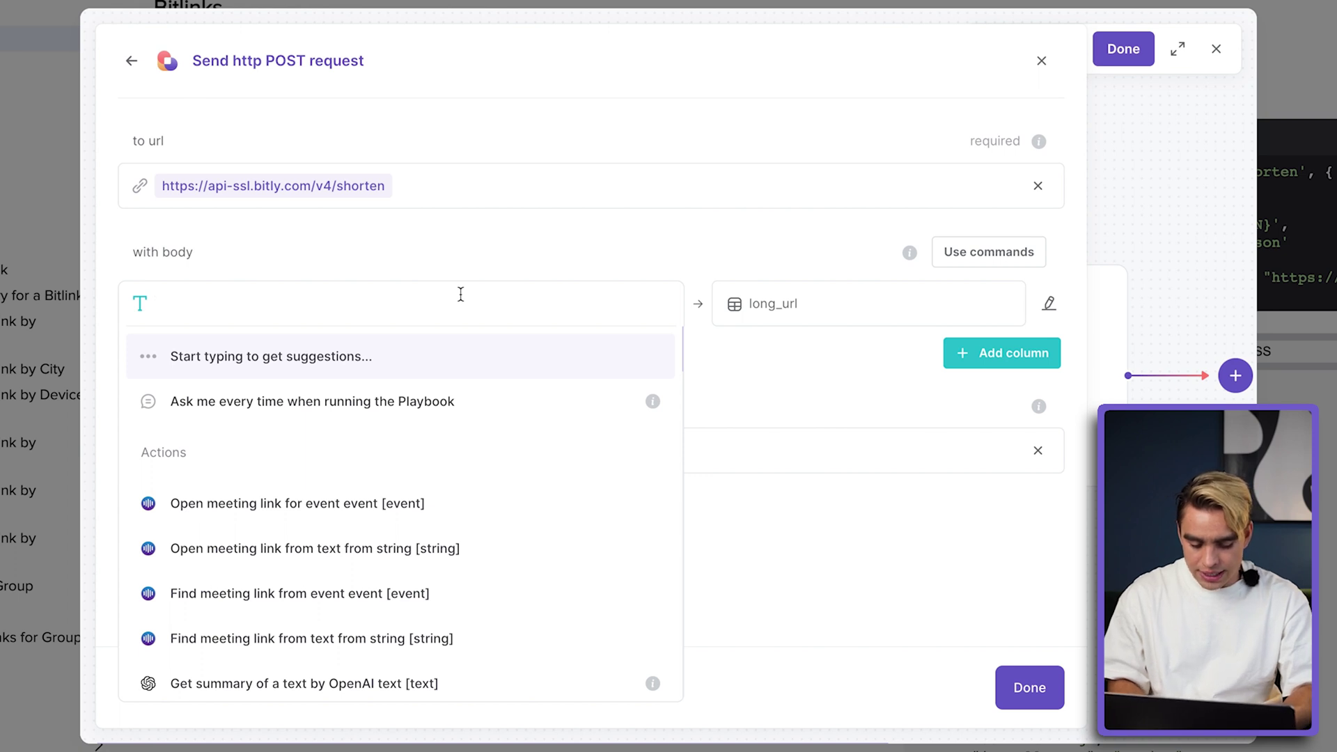
type("current")
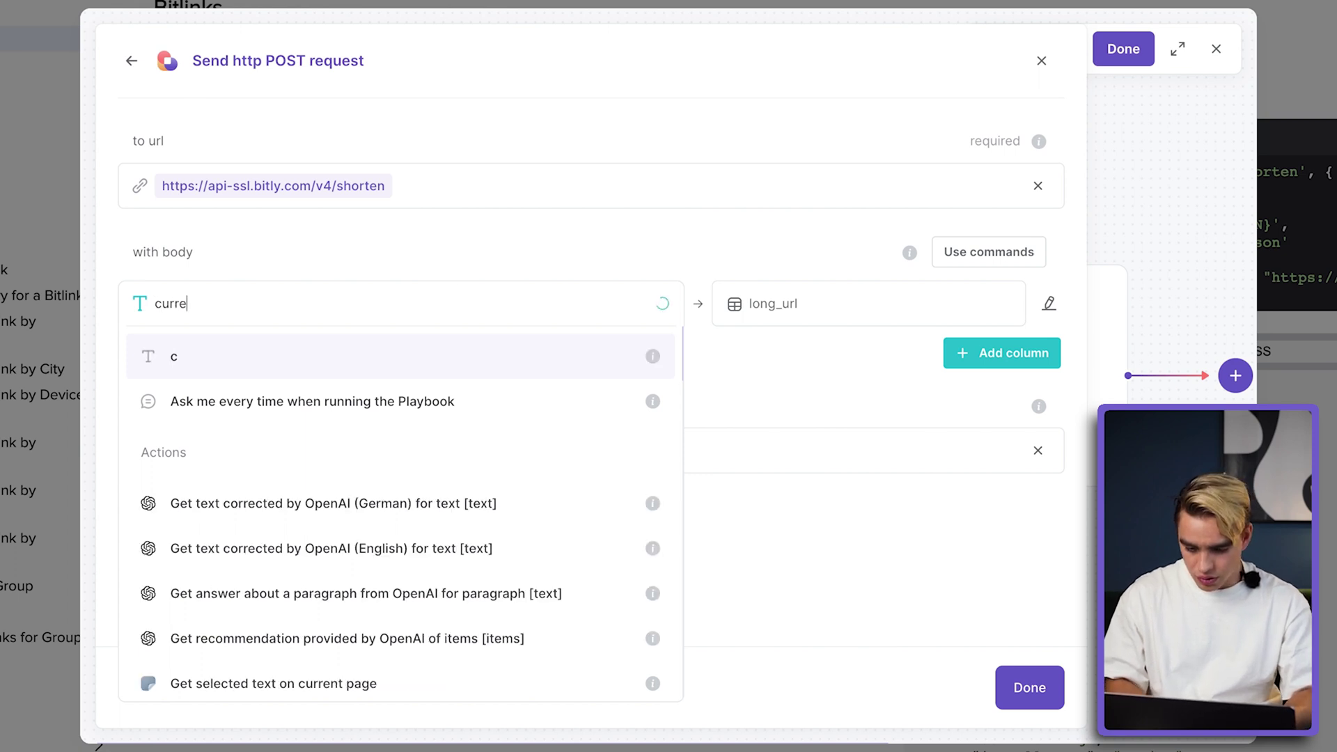
left_click(426, 551)
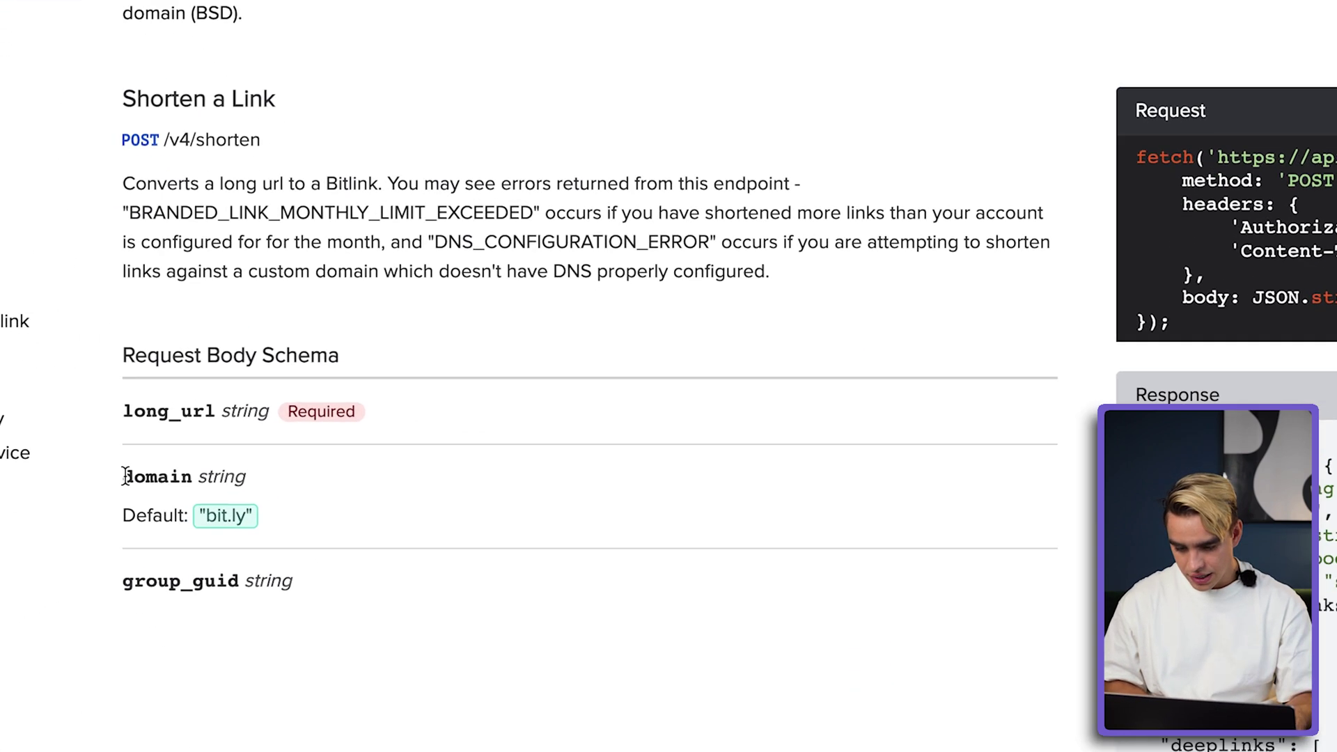
- Start creating a new short link on Bitly's link management page
left_click_drag(294, 426, 331, 427)
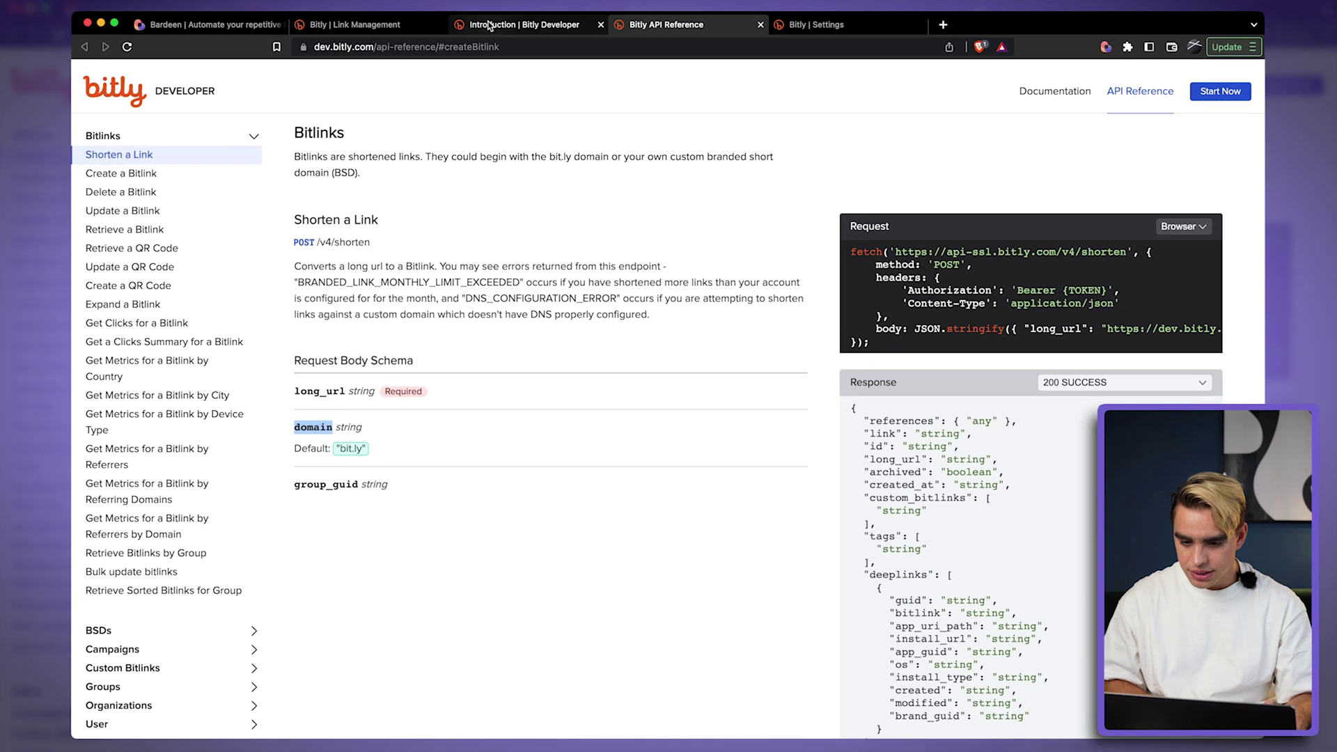
left_click(523, 24)
left_click(393, 31)
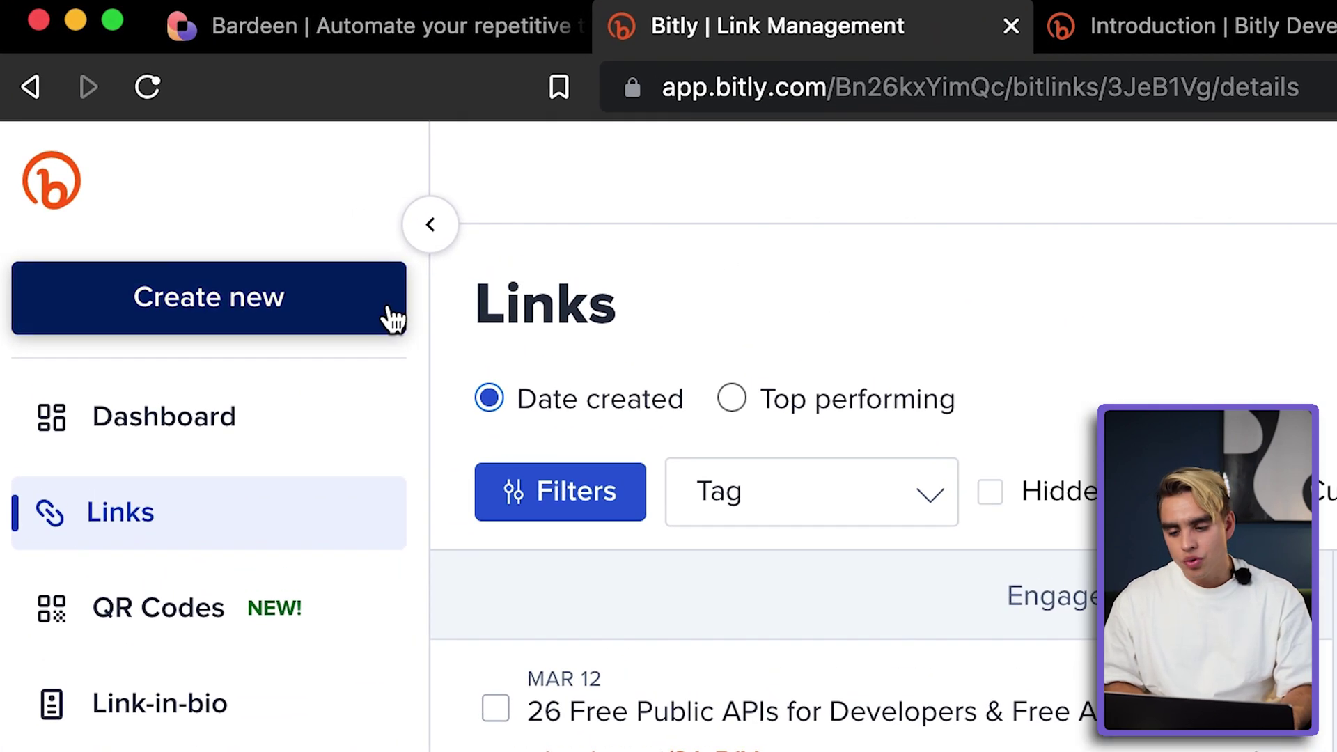
left_click(215, 130)
left_click(609, 330)
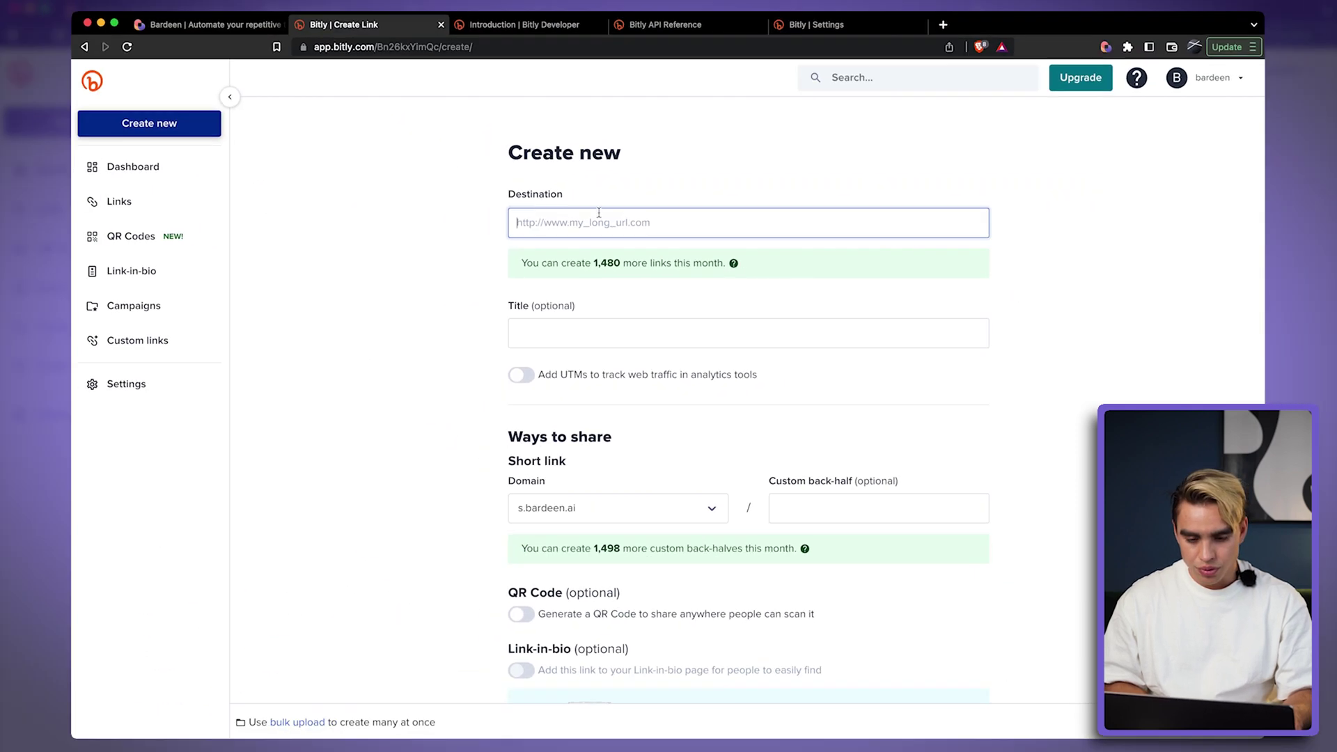
left_click(533, 25)
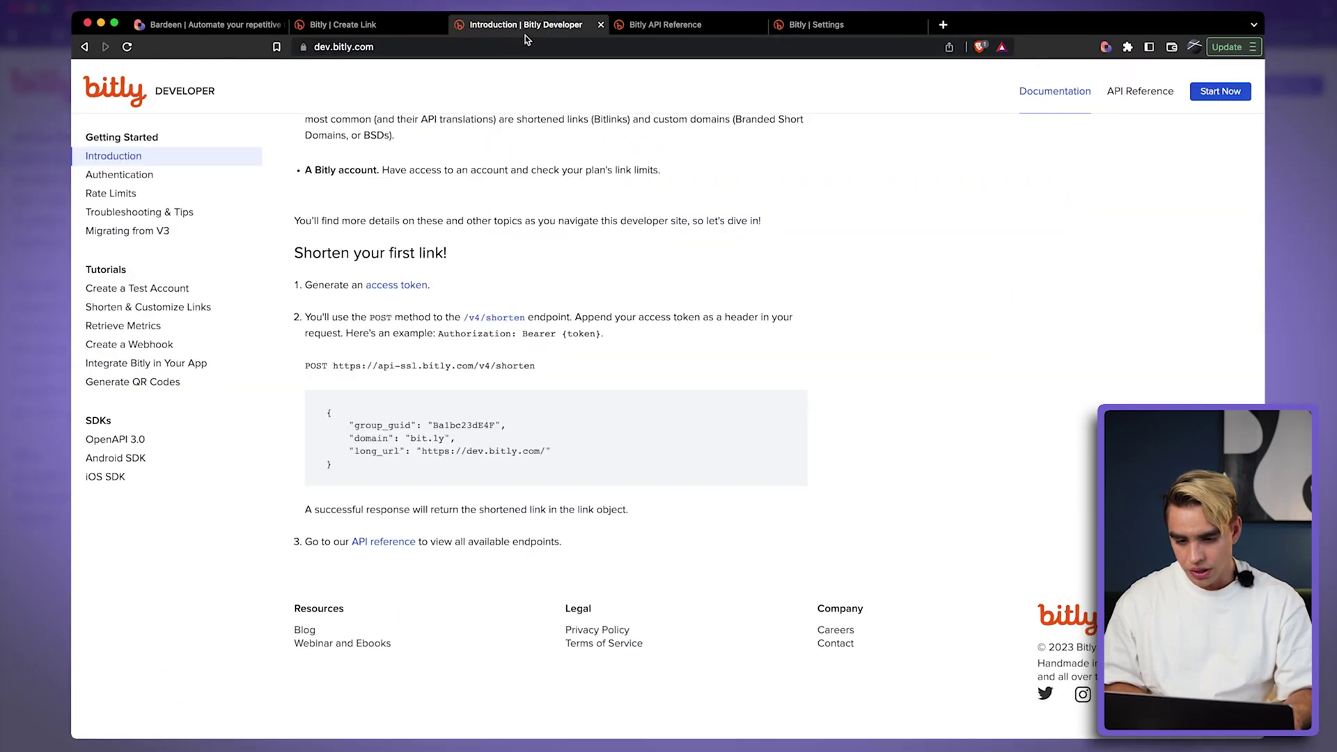
left_click(506, 43)
key("super+c")
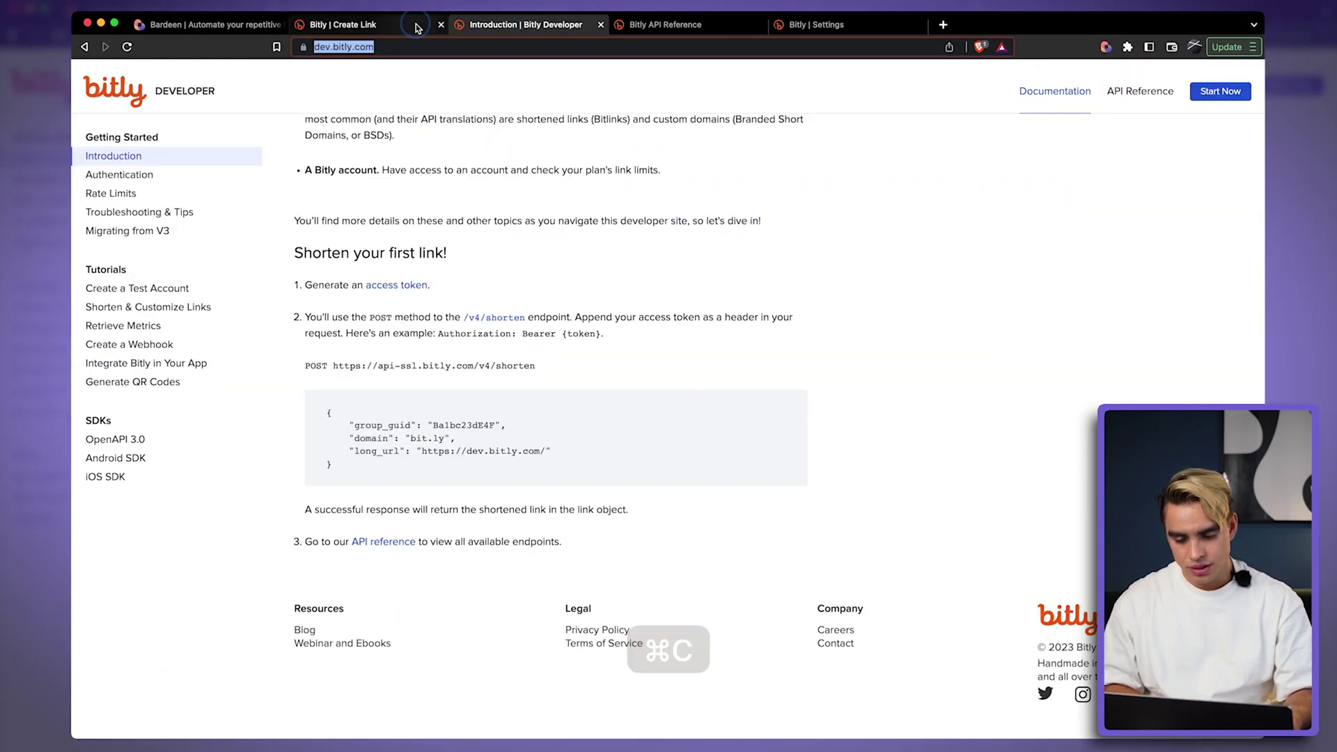
left_click(342, 24)
key("super+v")
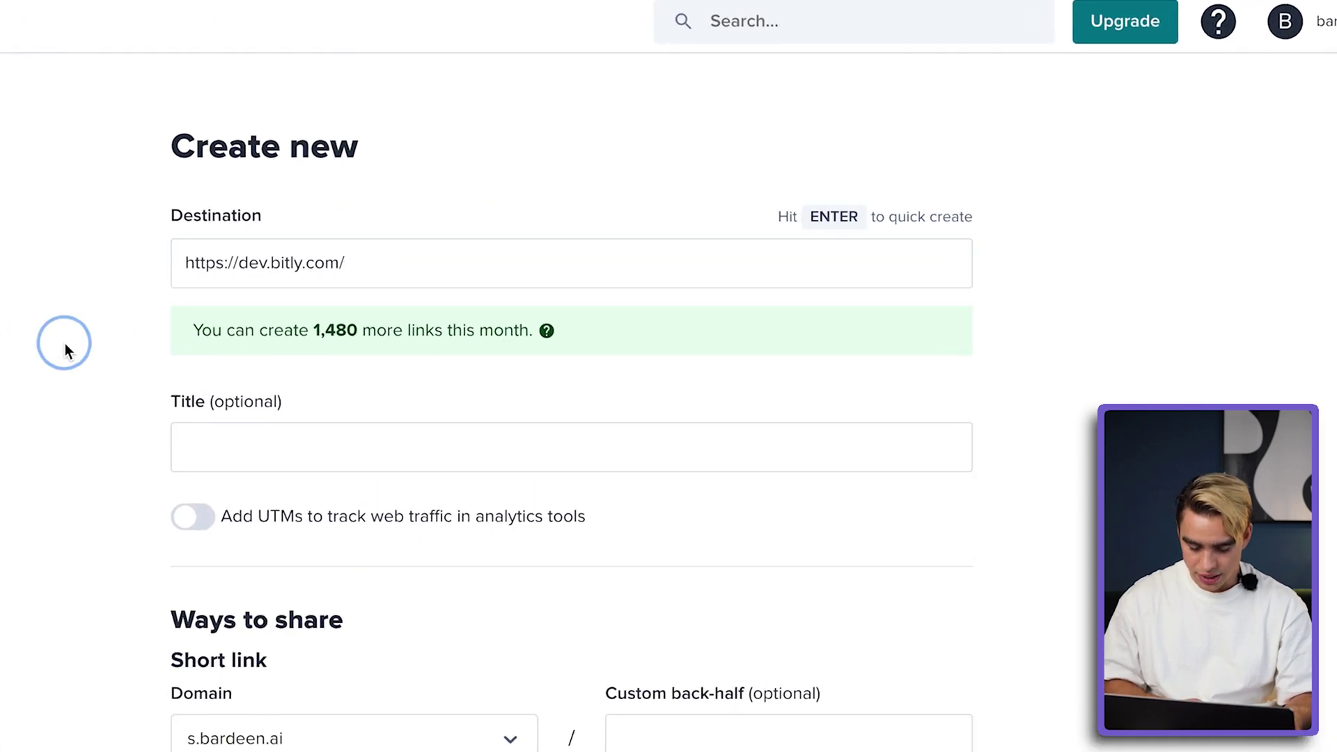
- Check the Domain dropdown and keep s.bardeen.ai as the short-link domain
scroll(218, 319, "down", 4)
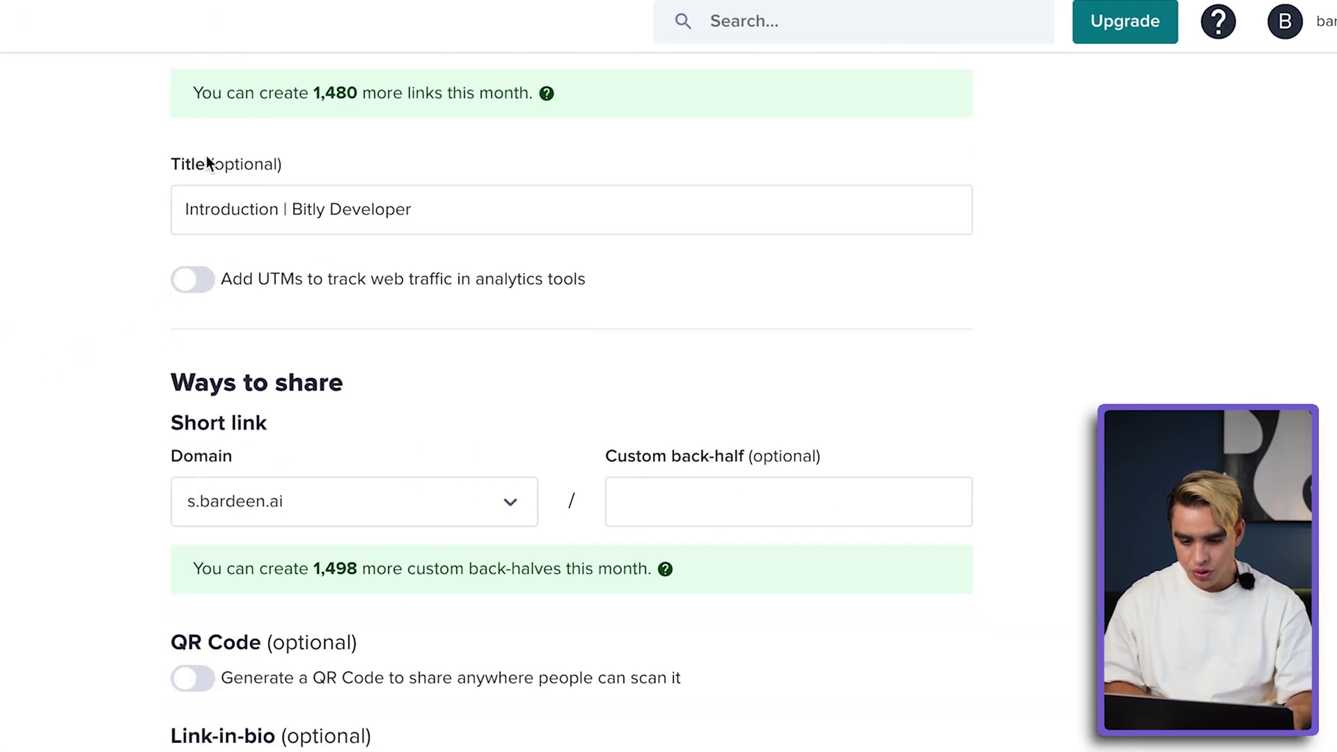
scroll(336, 538, "down", 1)
scroll(335, 538, "up", 1)
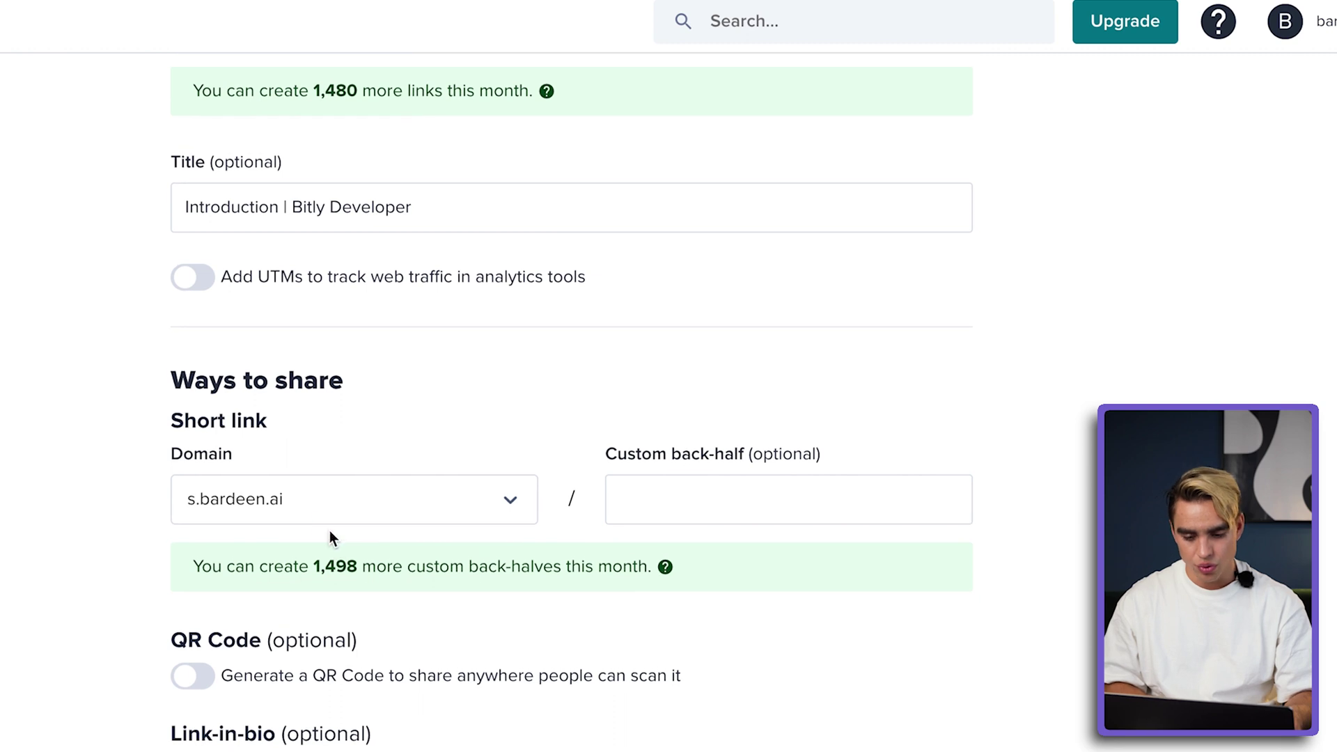
left_click(418, 490)
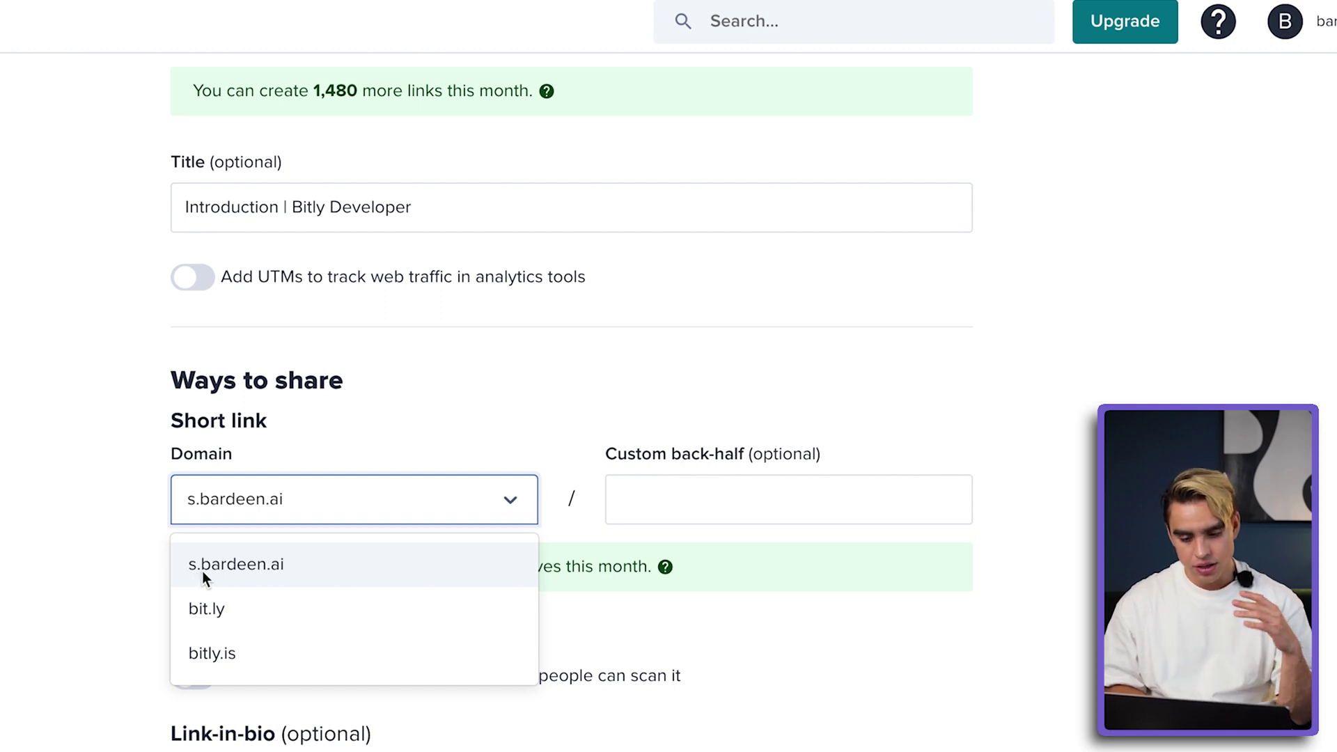
left_click(336, 564)
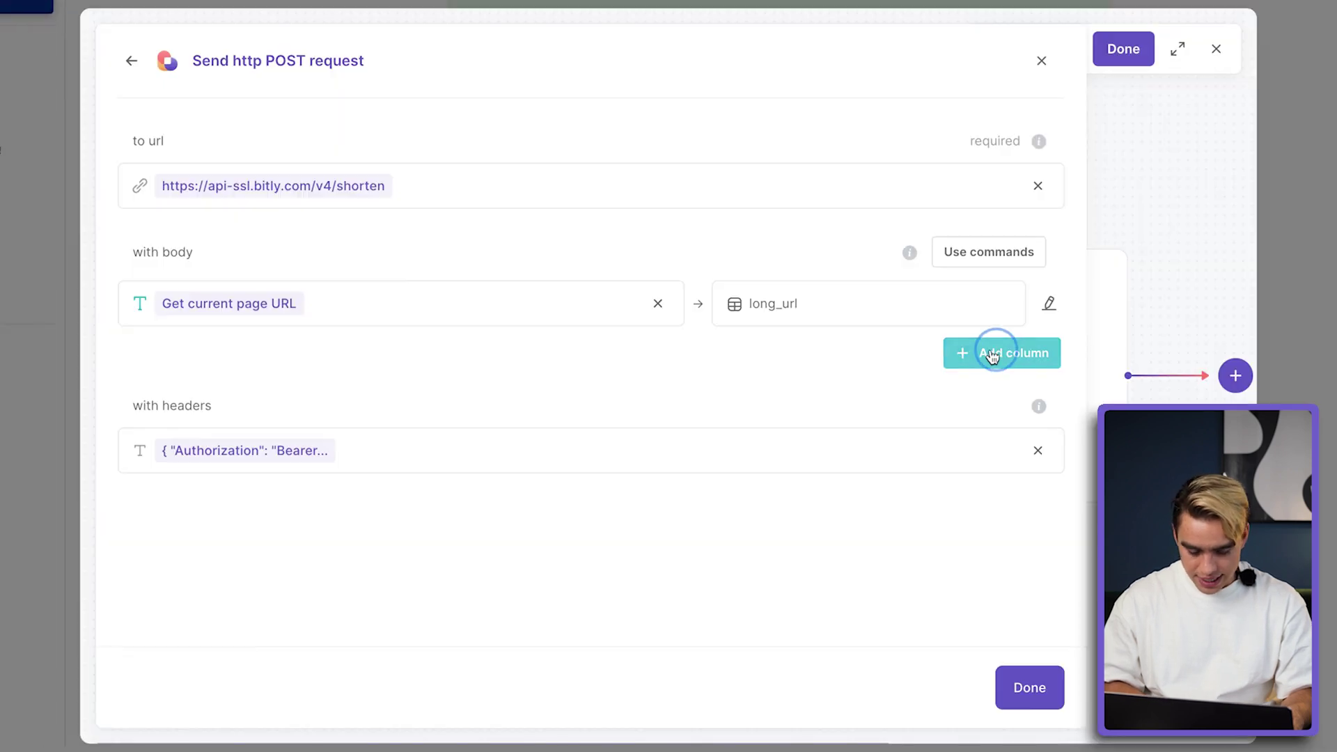
- Add a body field named domain with the value s.bardeen.ai
left_click(994, 353)
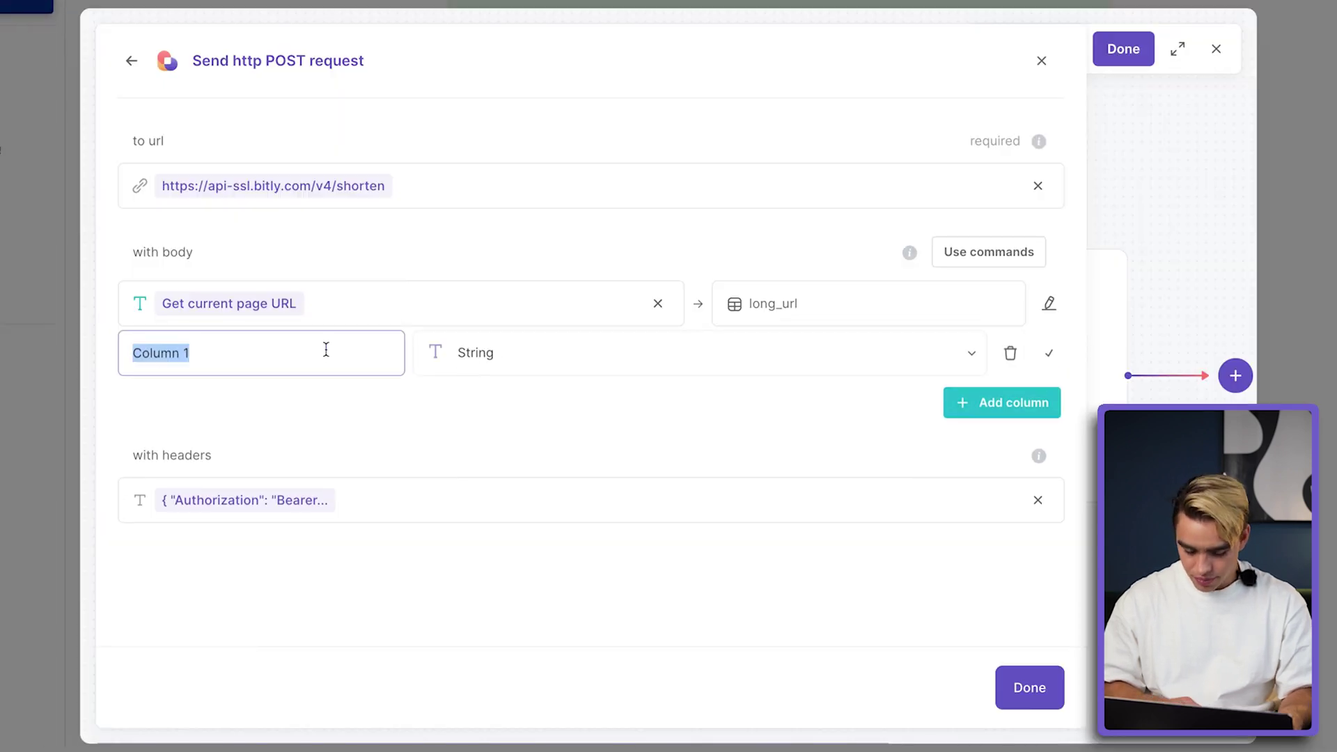
type("domain")
key("Return")
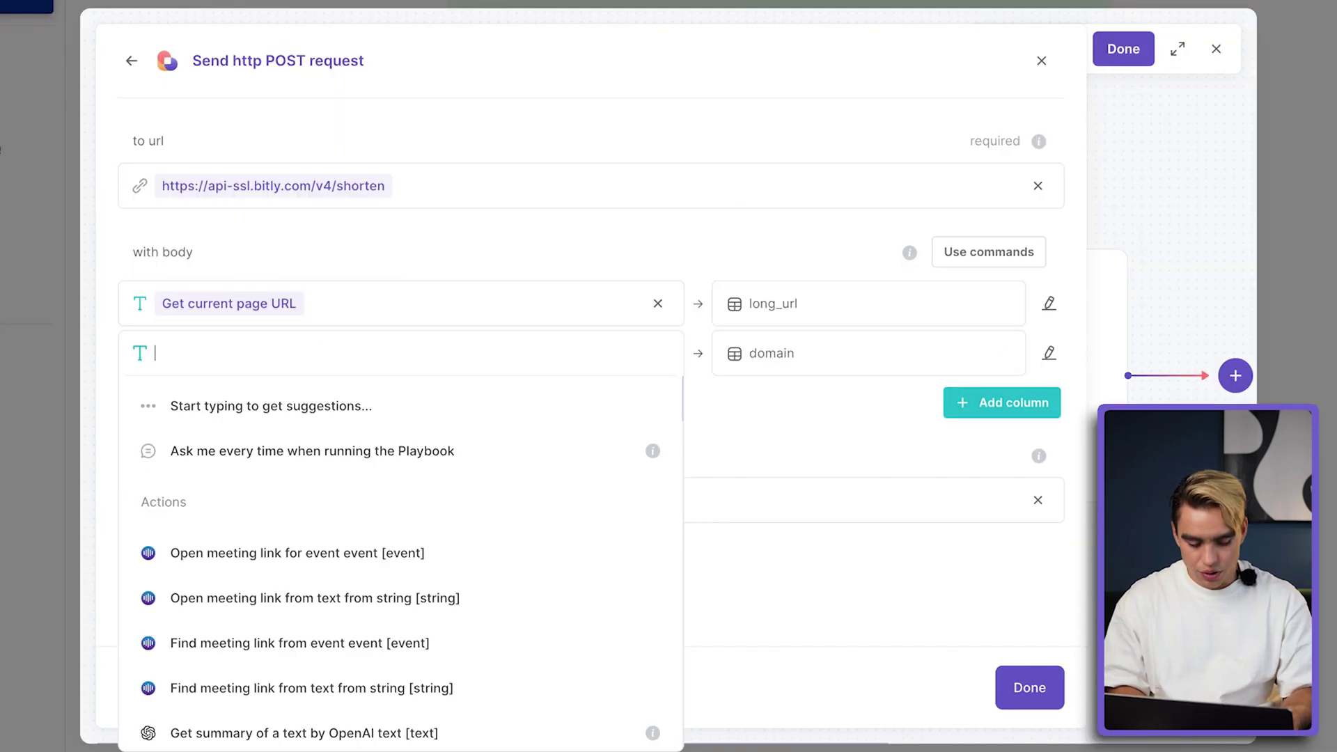
type("s.bardeen")
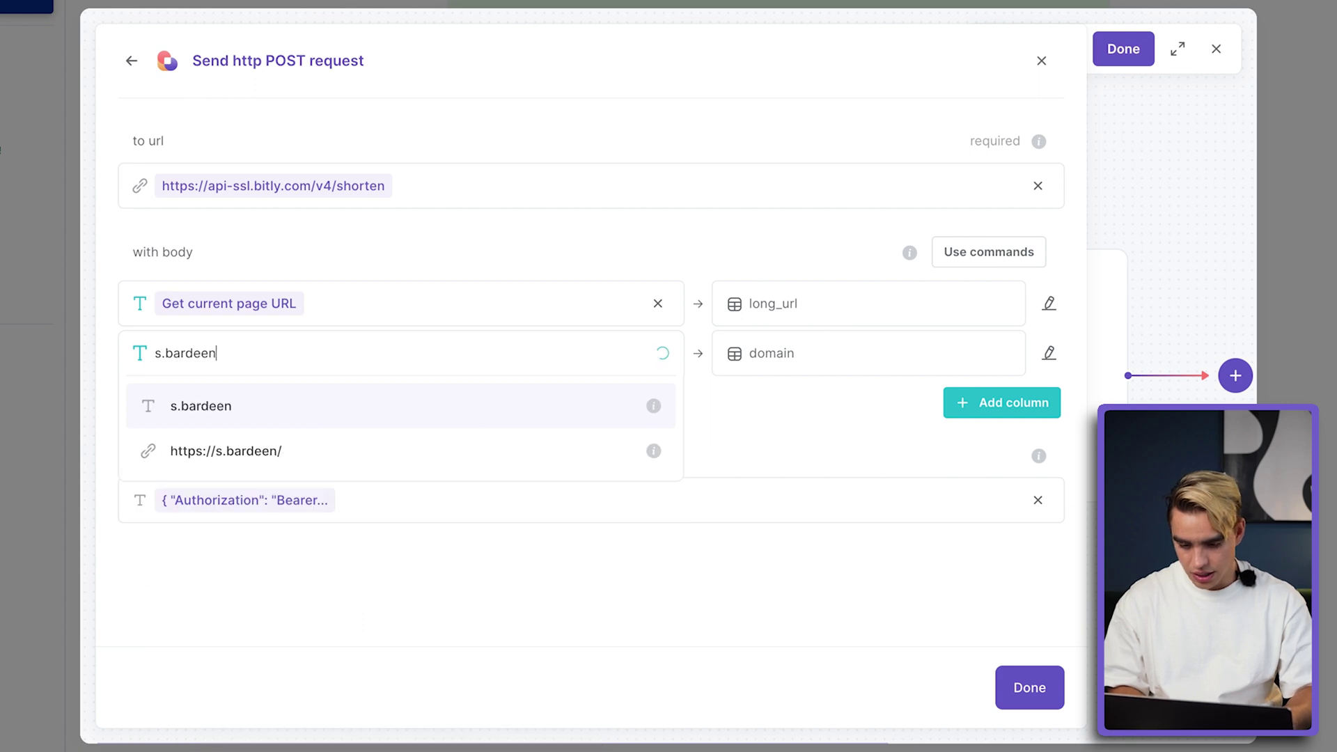
type(".ai")
left_click(331, 410)
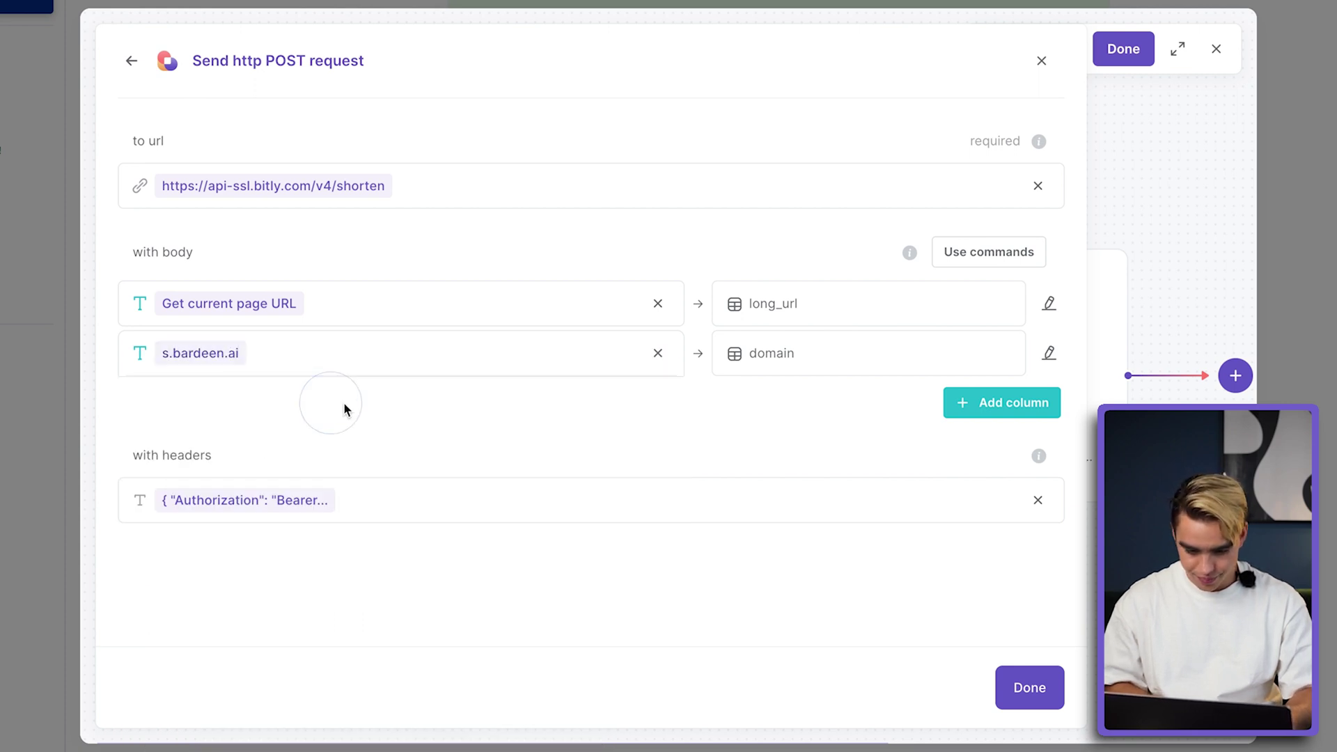
- Recheck Bitly's short-link domain options, then read the Shorten a Link request body and 200 response sample
left_click(703, 737)
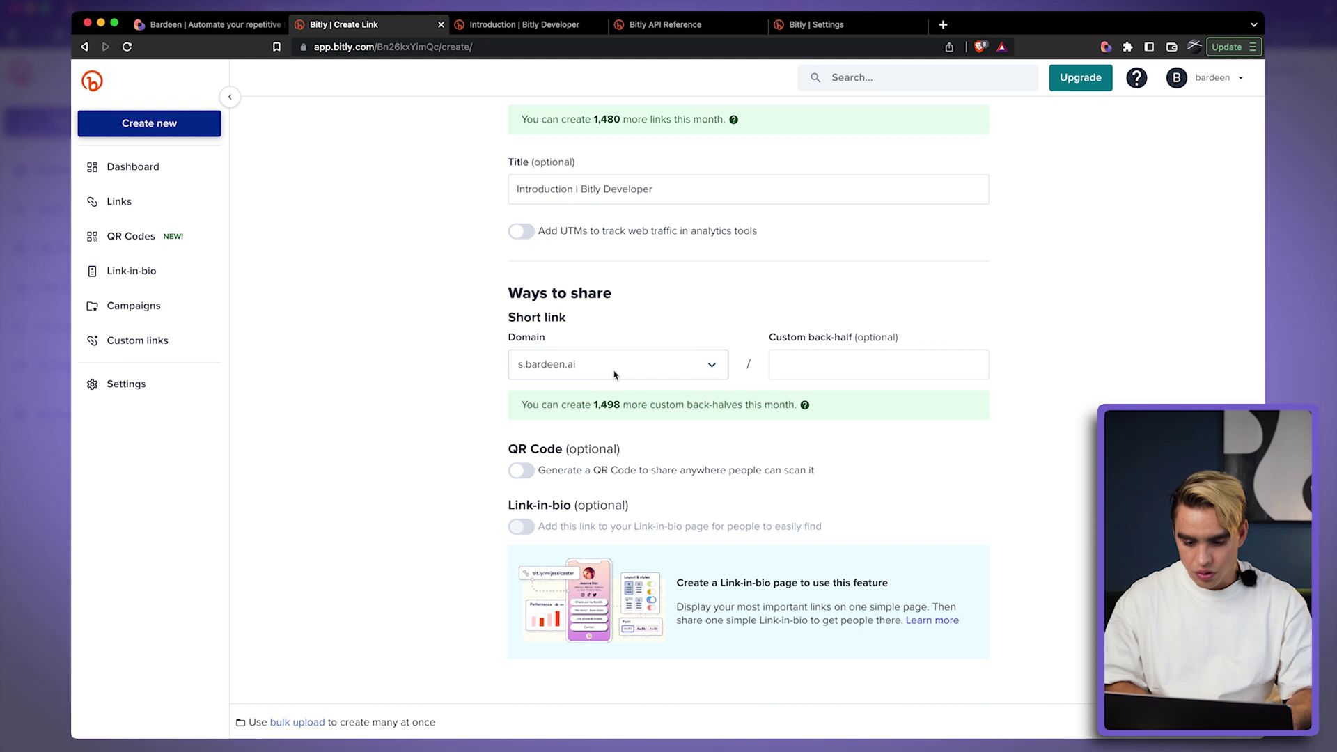
left_click(614, 373)
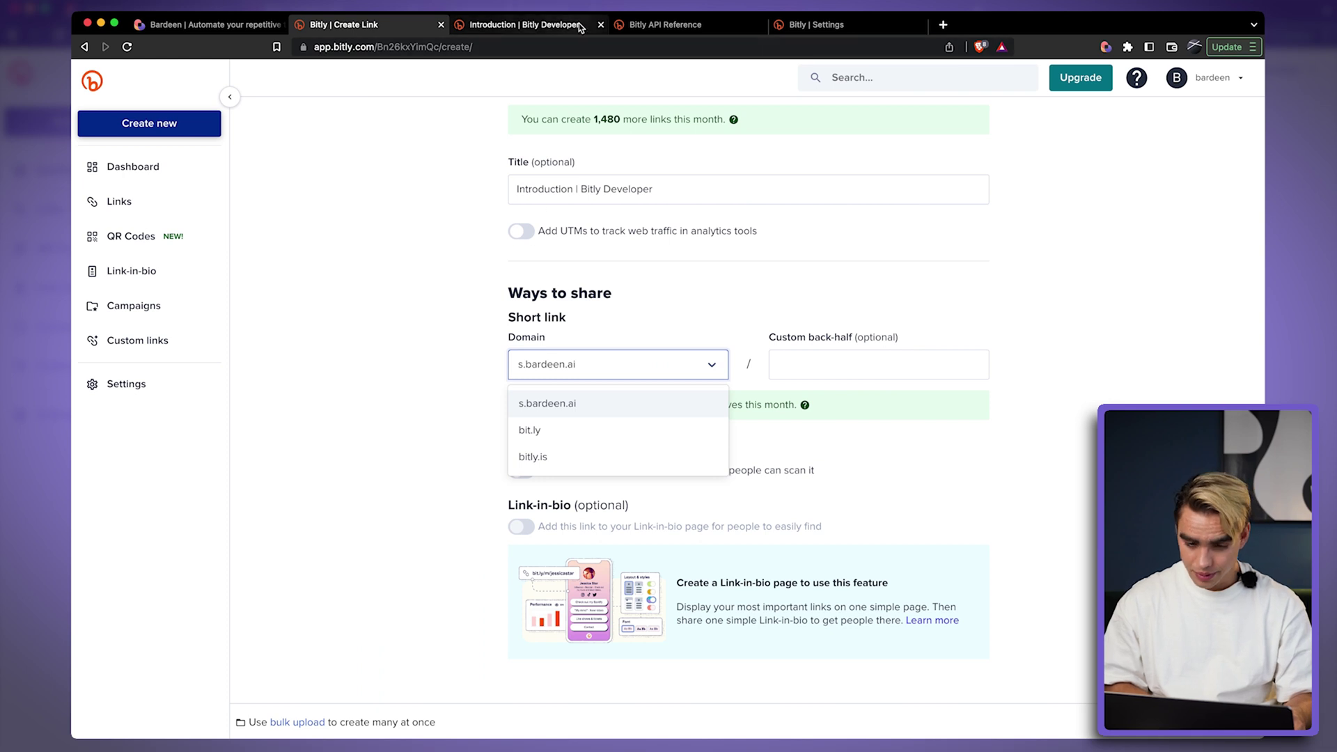
left_click(673, 25)
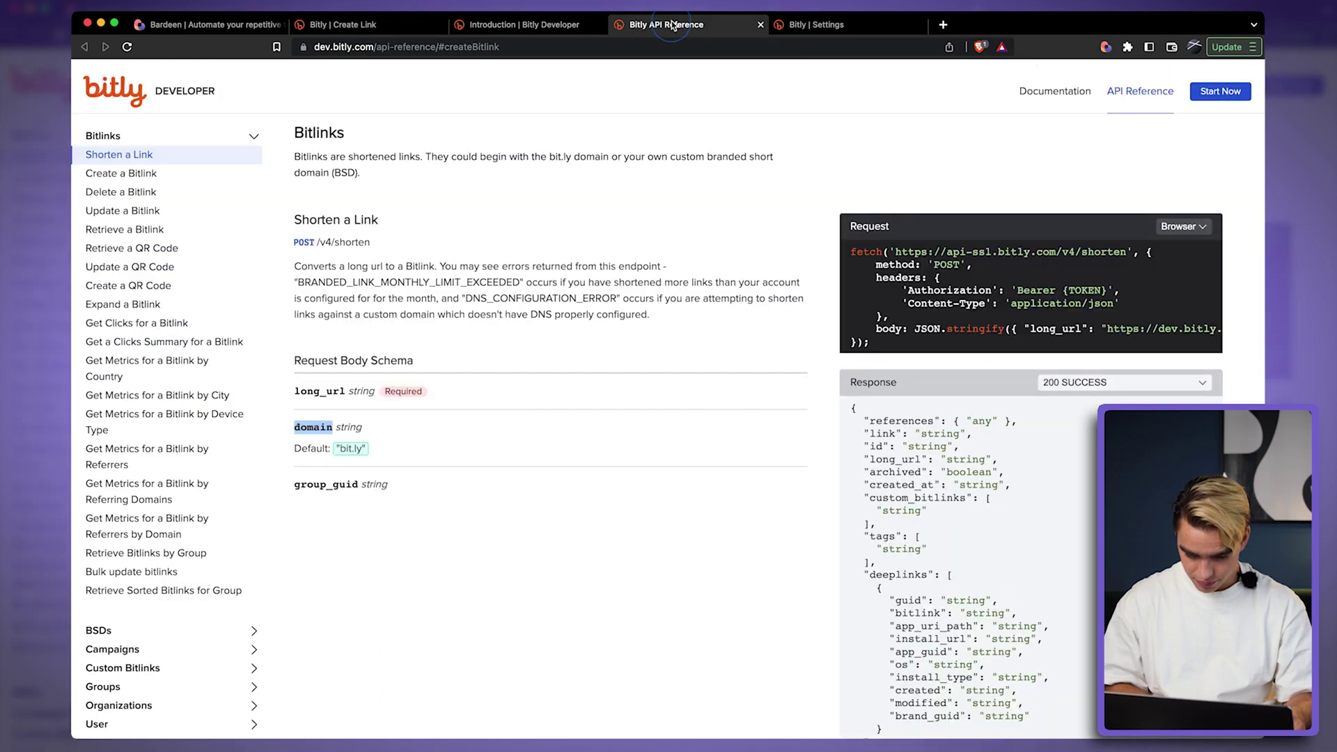
scroll(635, 307, "down", 1)
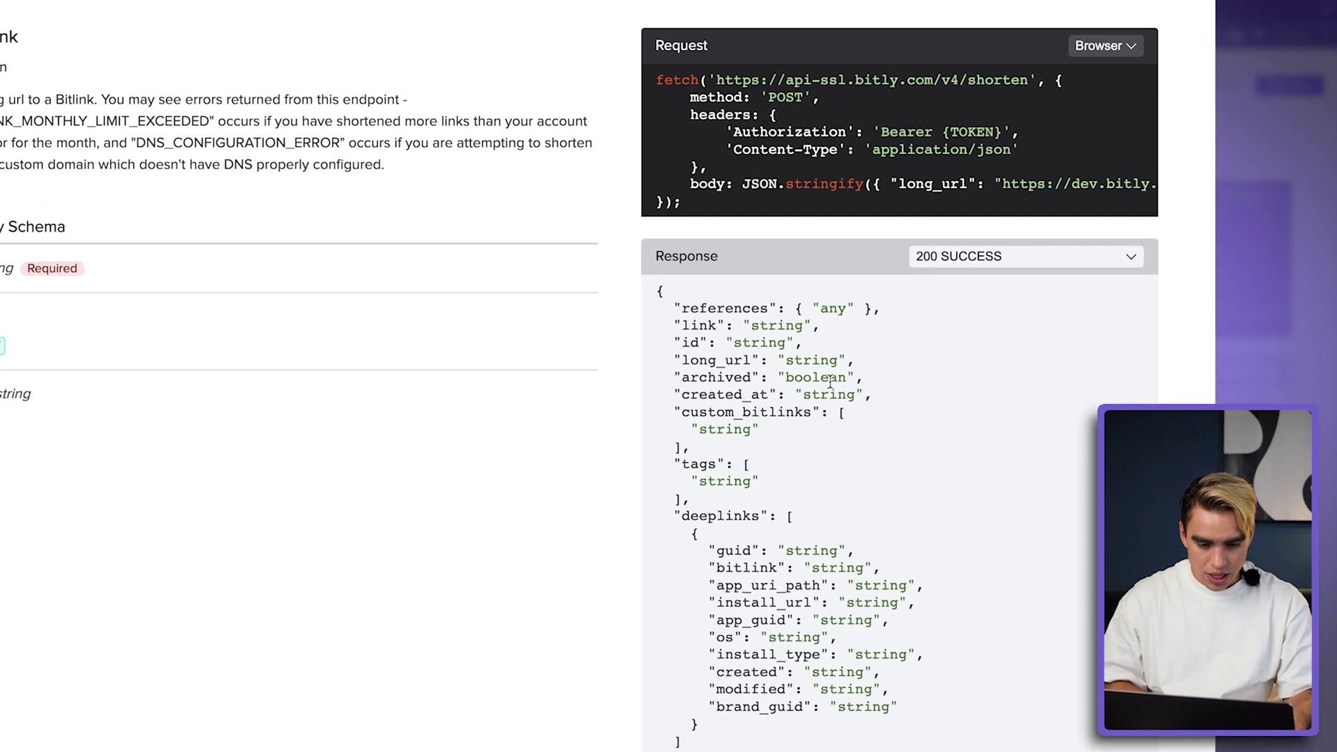
left_click_drag(490, 42, 386, 35)
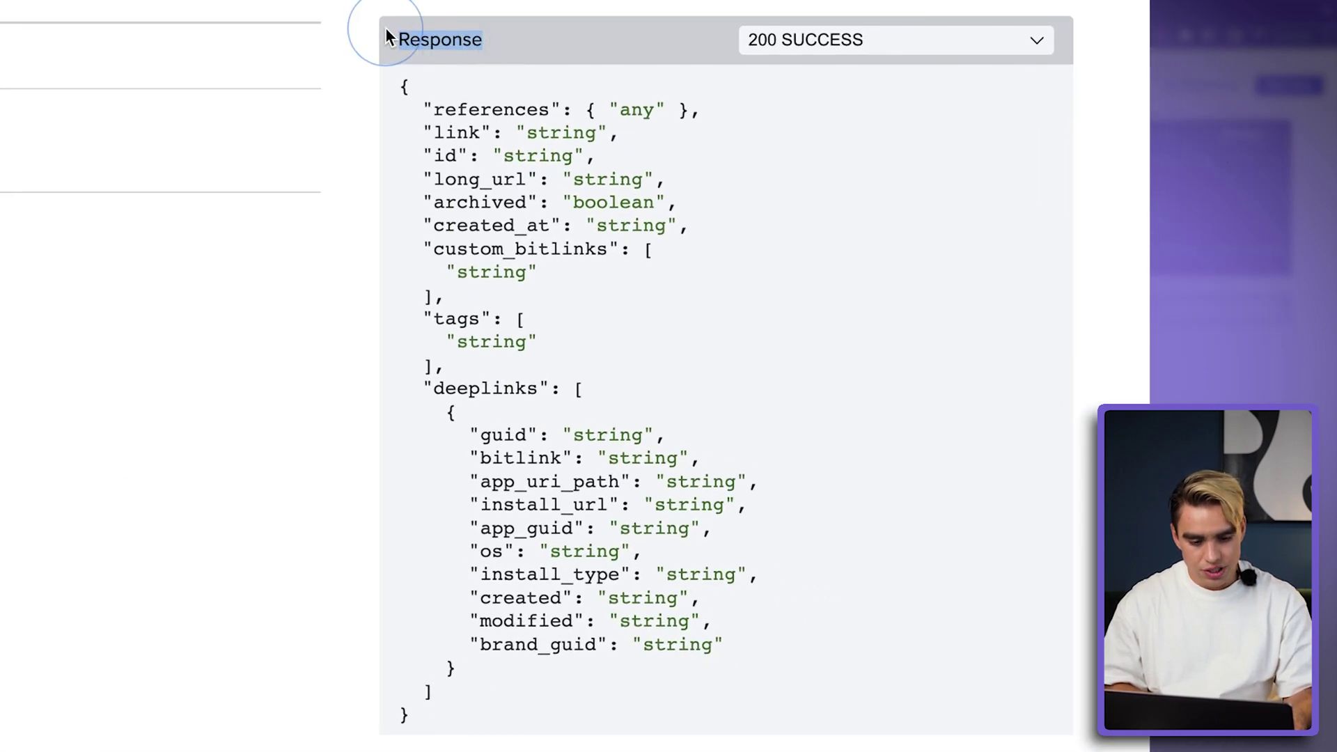
key("Tab")
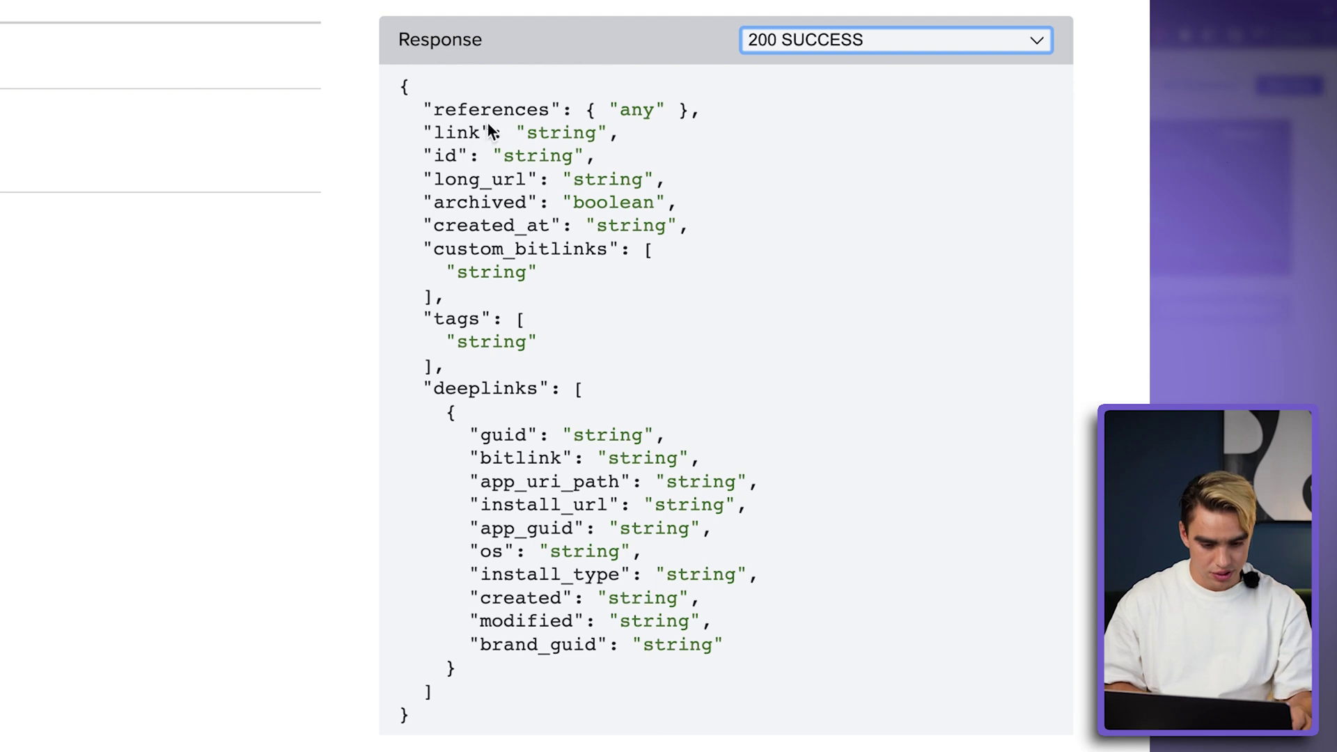
left_click_drag(403, 90, 835, 717)
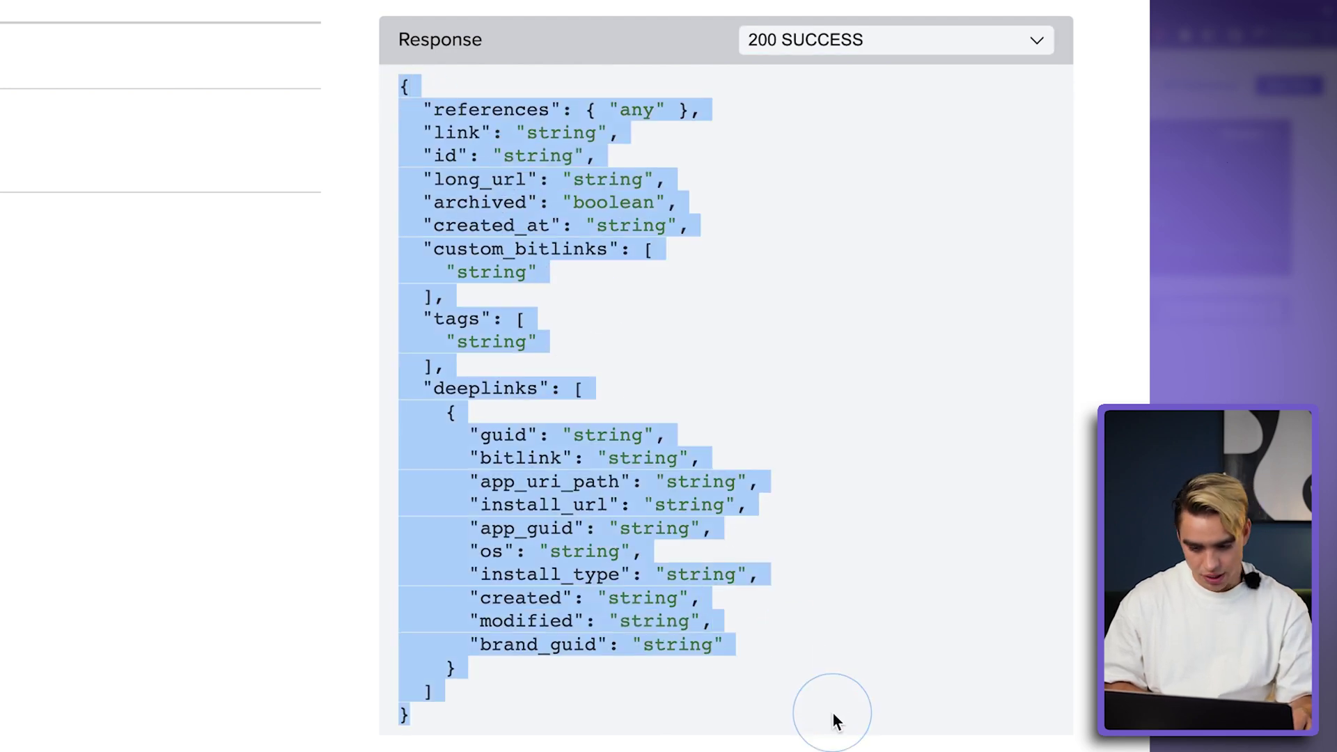
left_click(835, 717)
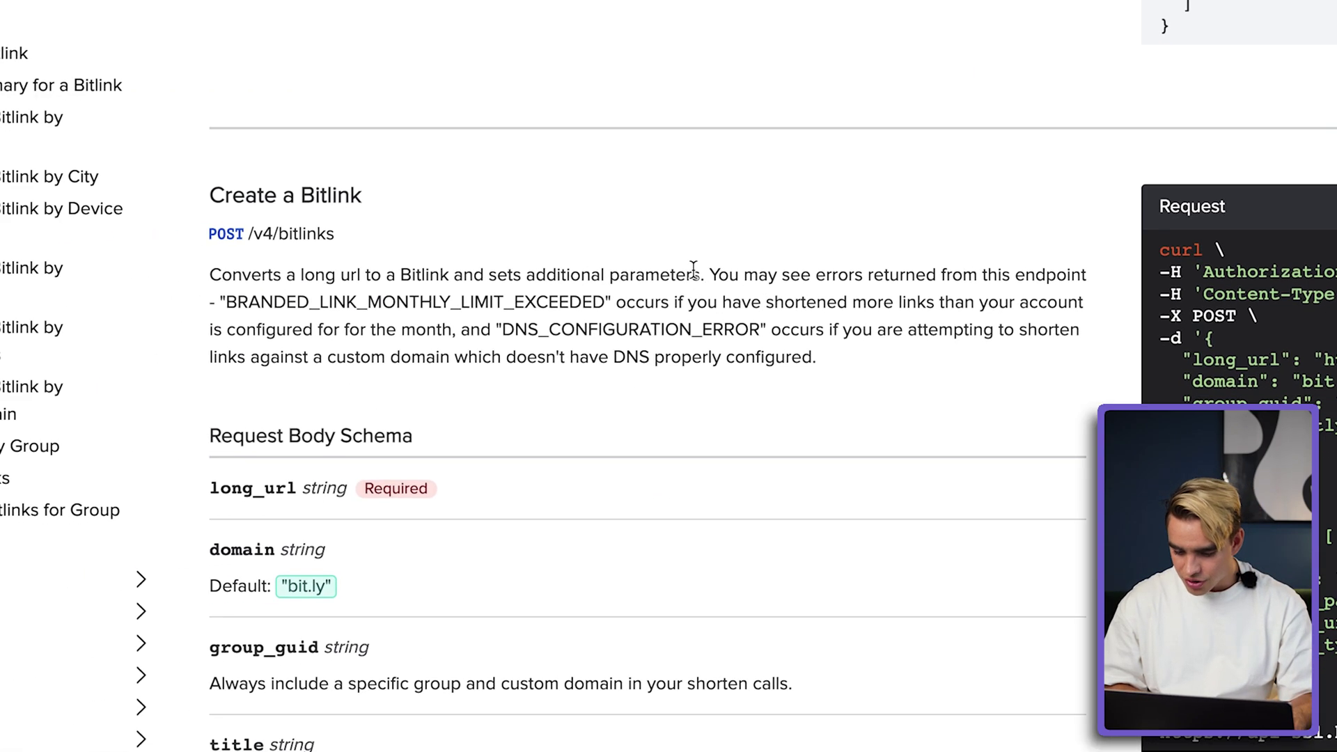
scroll(694, 278, "down", 4)
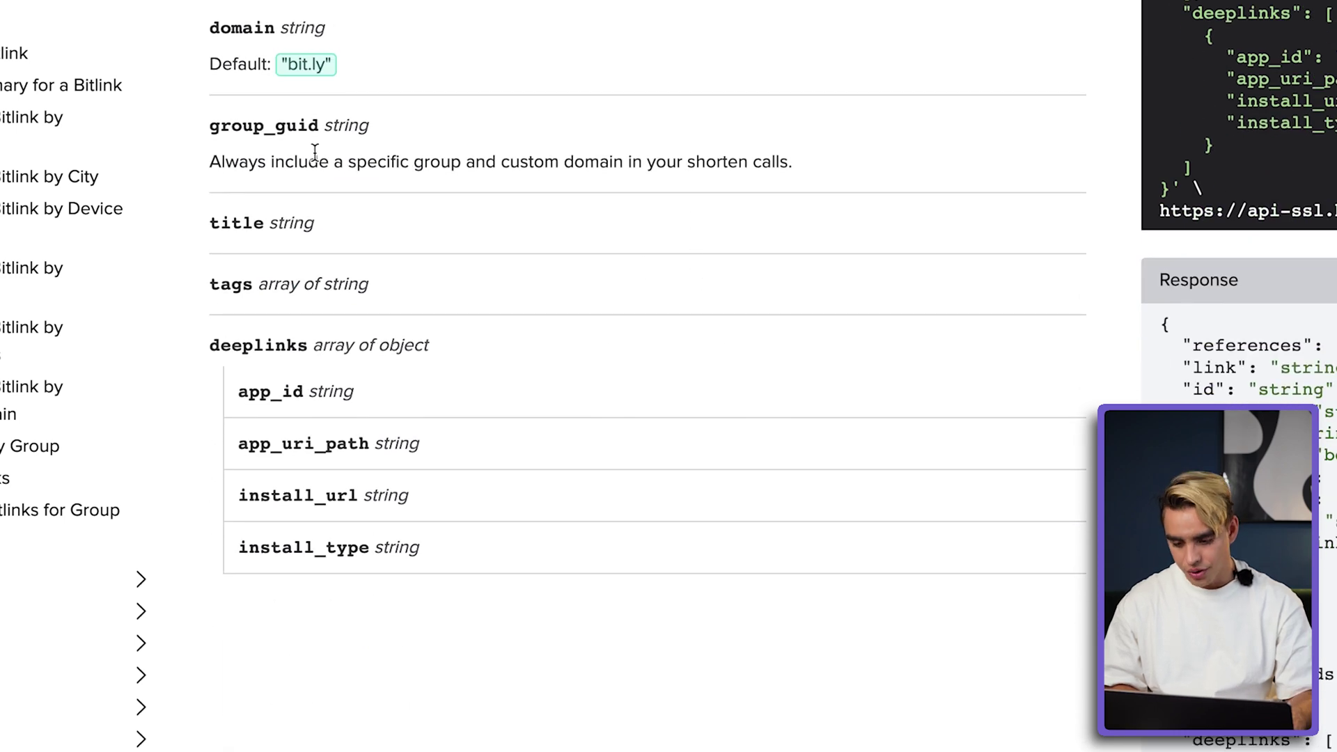
scroll(372, 248, "up", 4)
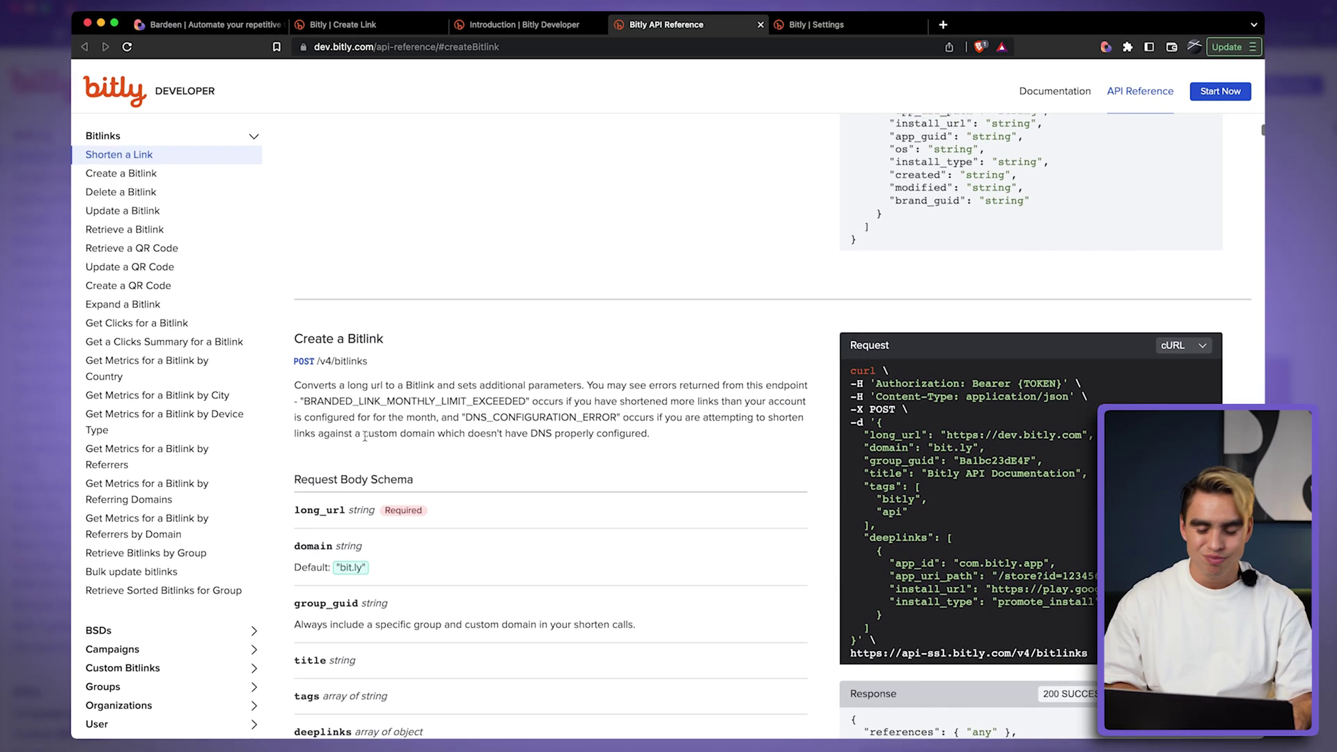
scroll(365, 437, "up", 8)
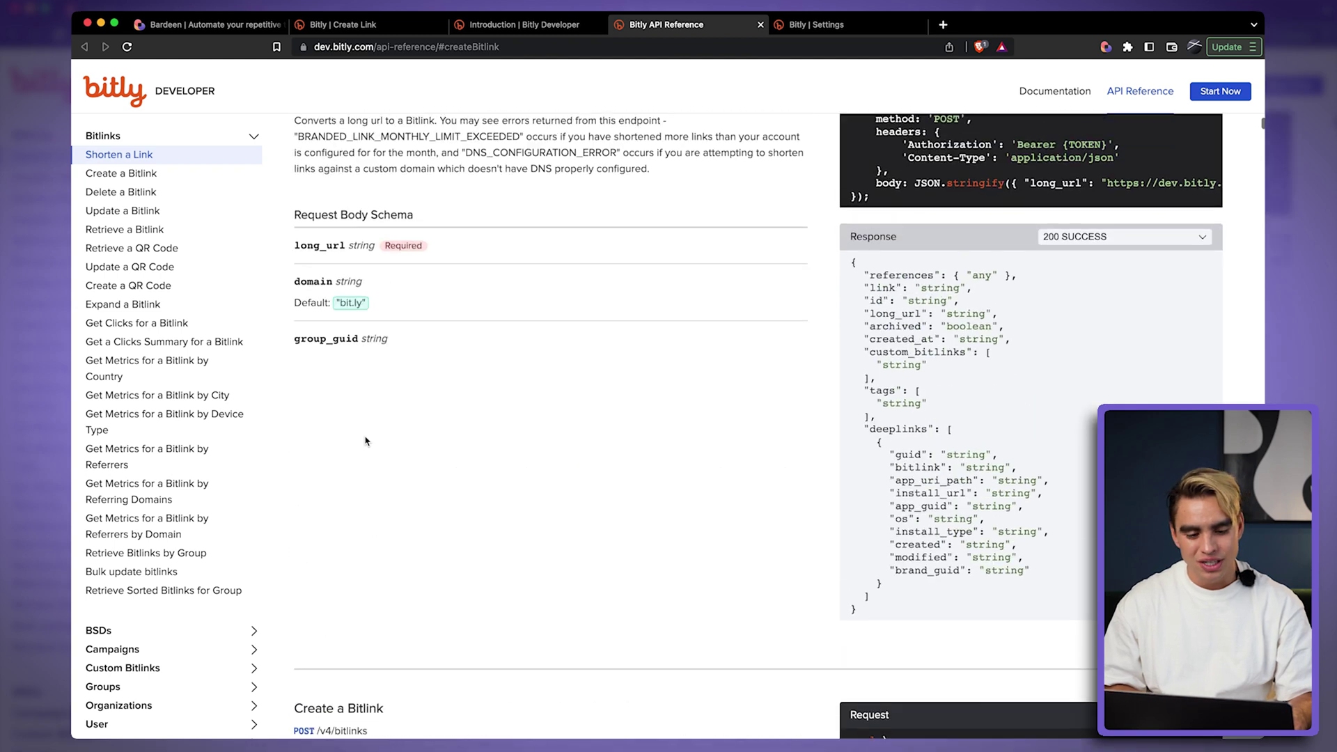
- Confirm the s.bardeen.ai domain on the POST step and save the playbook as 'Bitly Link'
left_click(1108, 46)
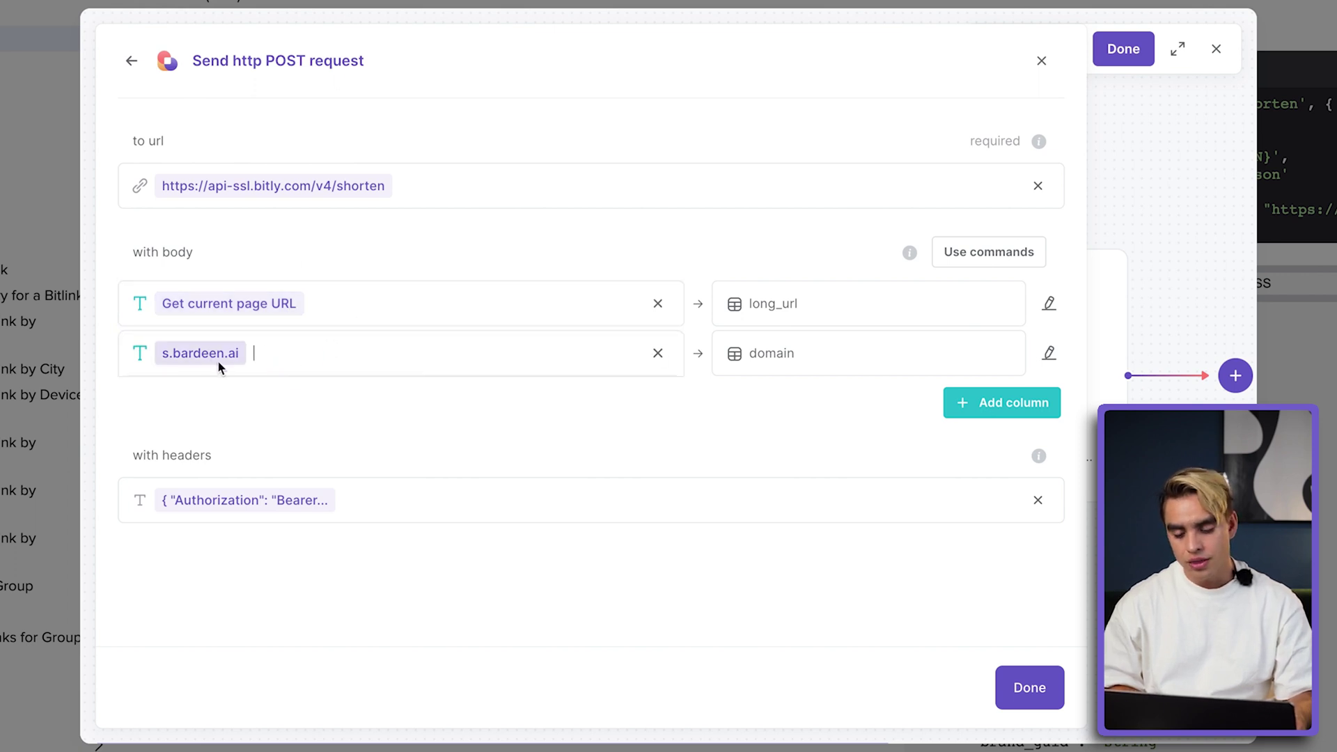
left_click(247, 362)
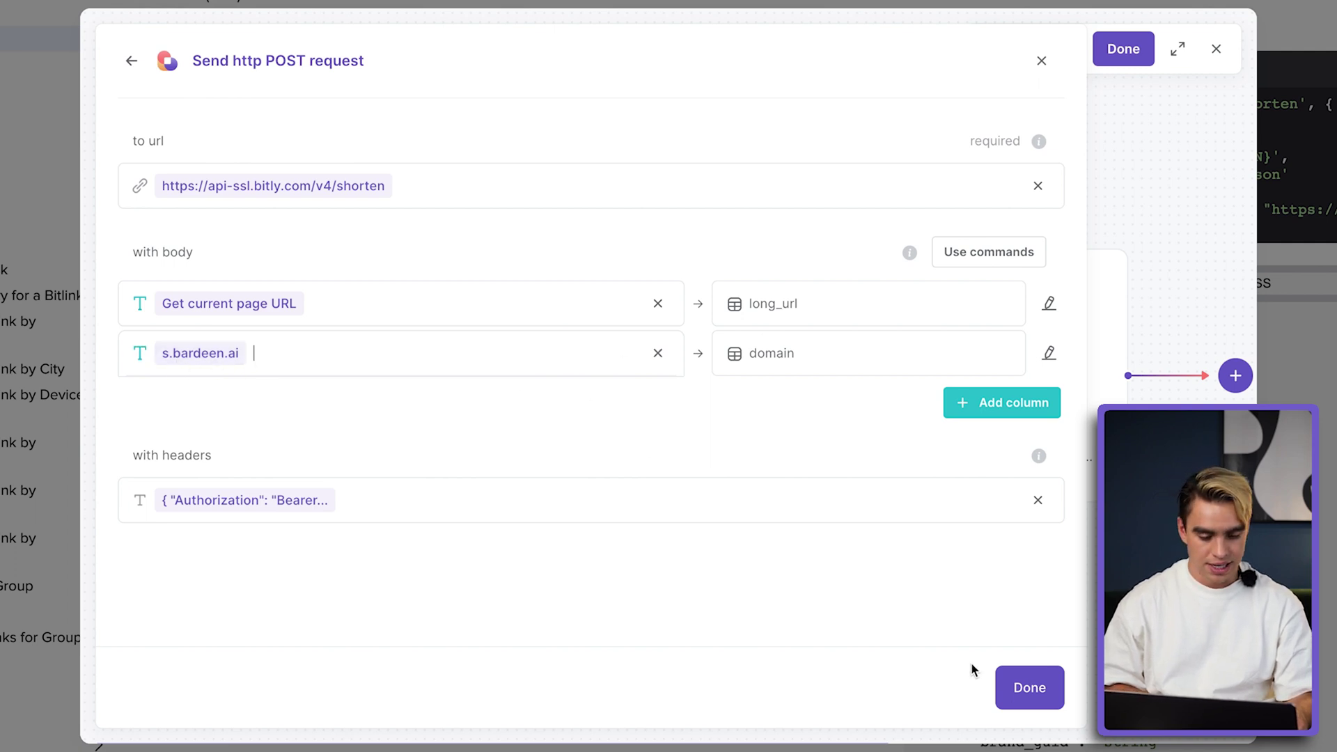
left_click(1025, 689)
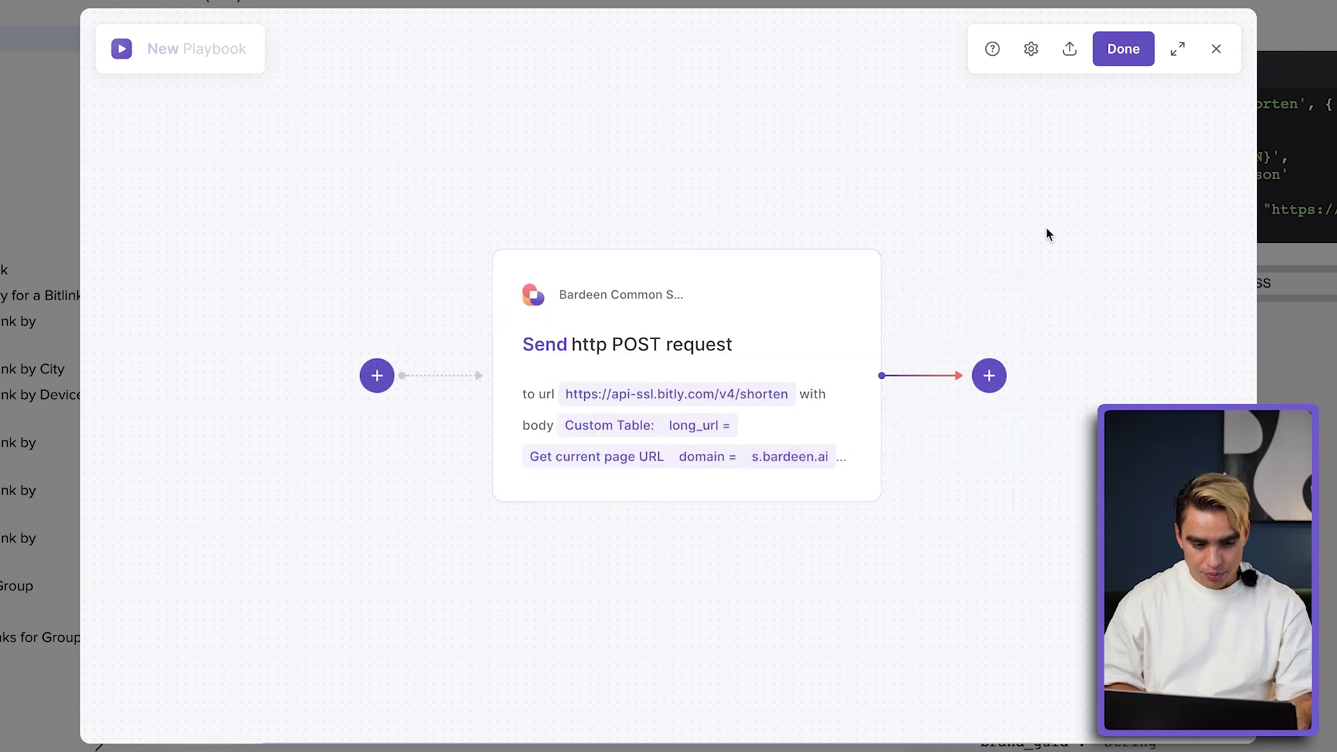
left_click(1137, 59)
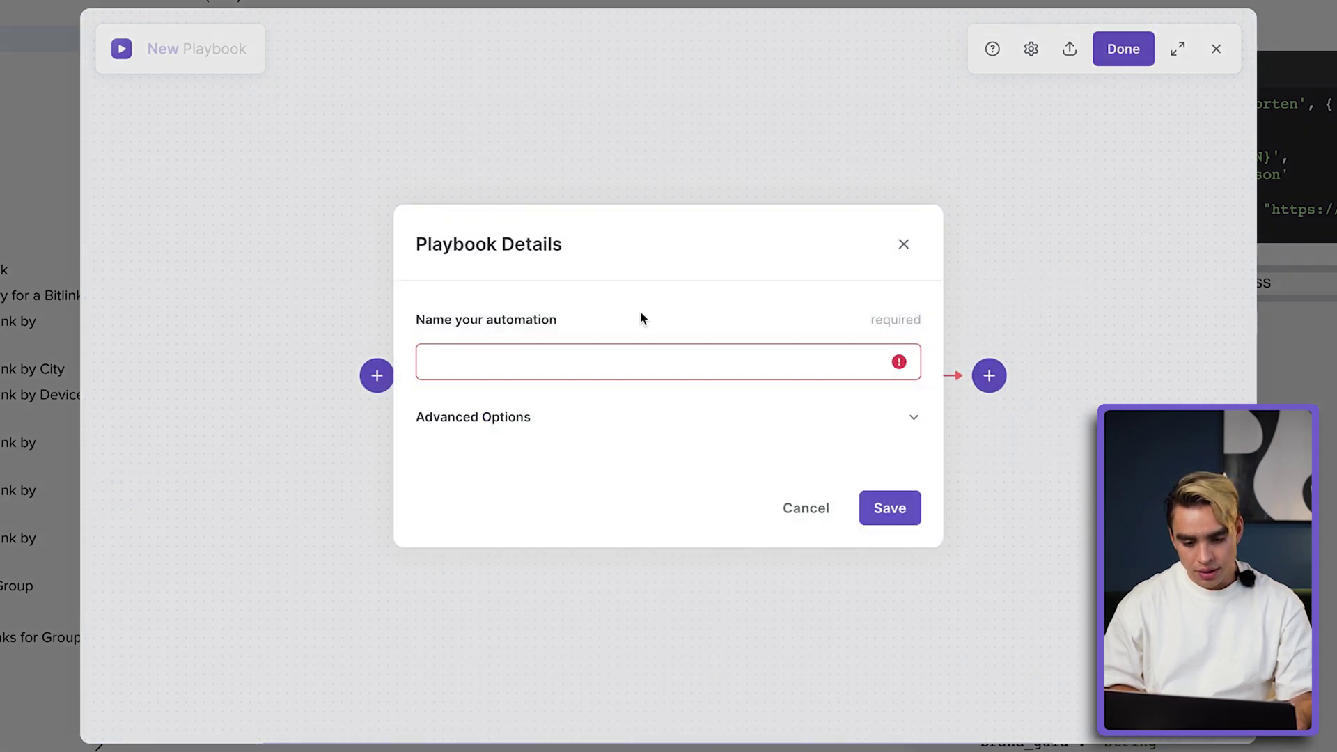
left_click(631, 367)
type("Bitly Link")
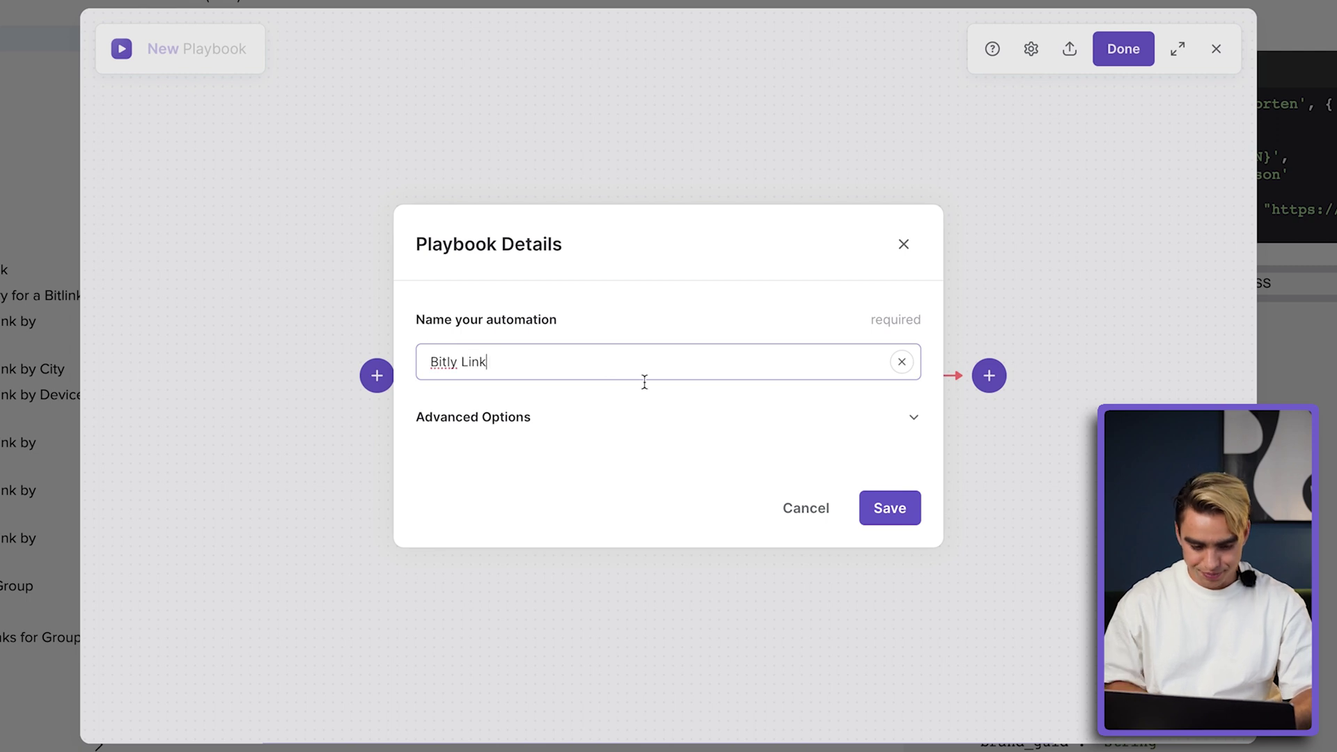
left_click(891, 509)
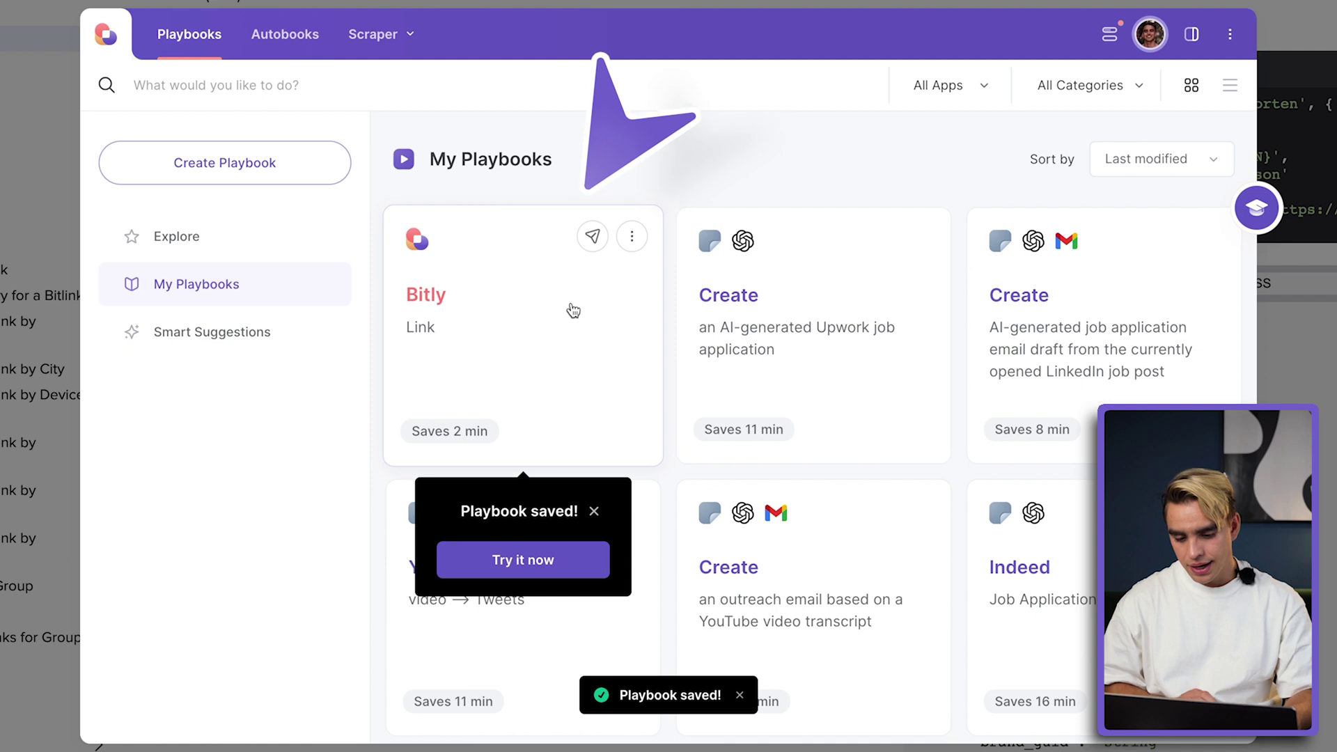
- Run the Bitly Link playbook and view its result as JSON with the table fields expanded
left_click(573, 310)
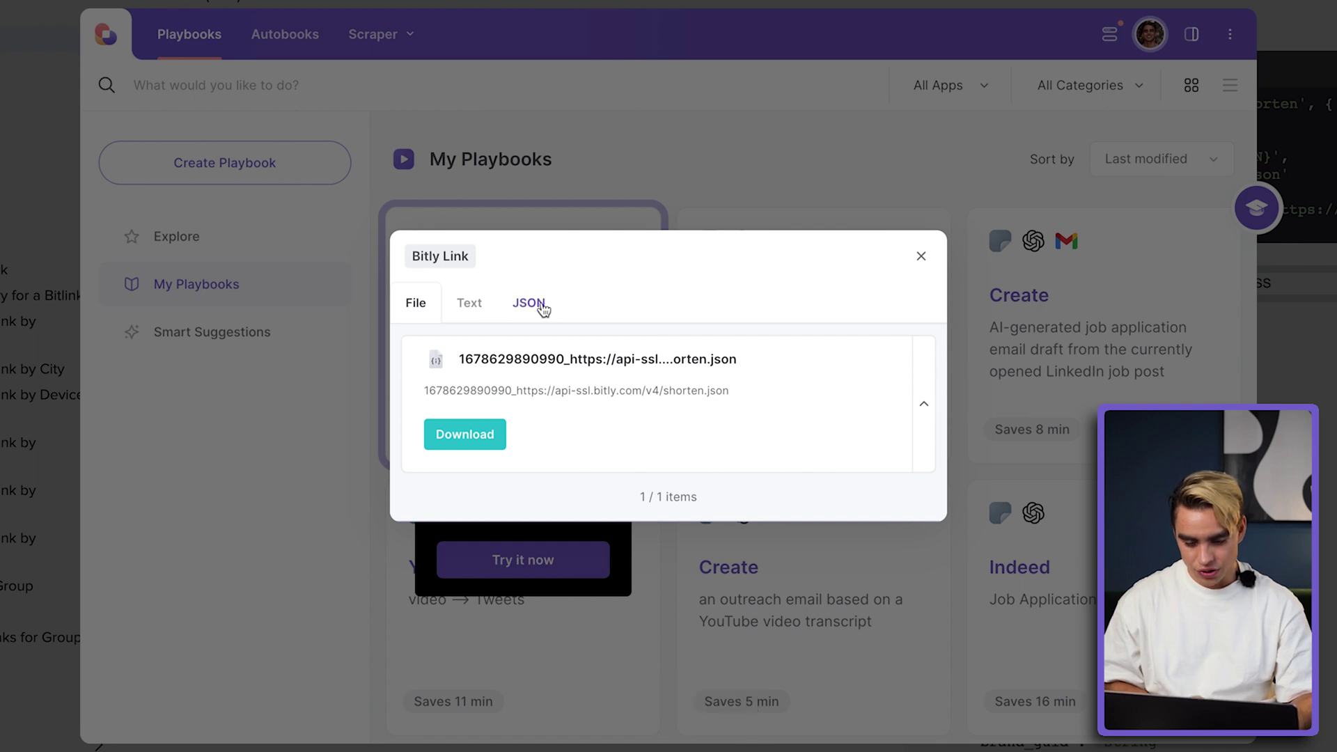
left_click(542, 305)
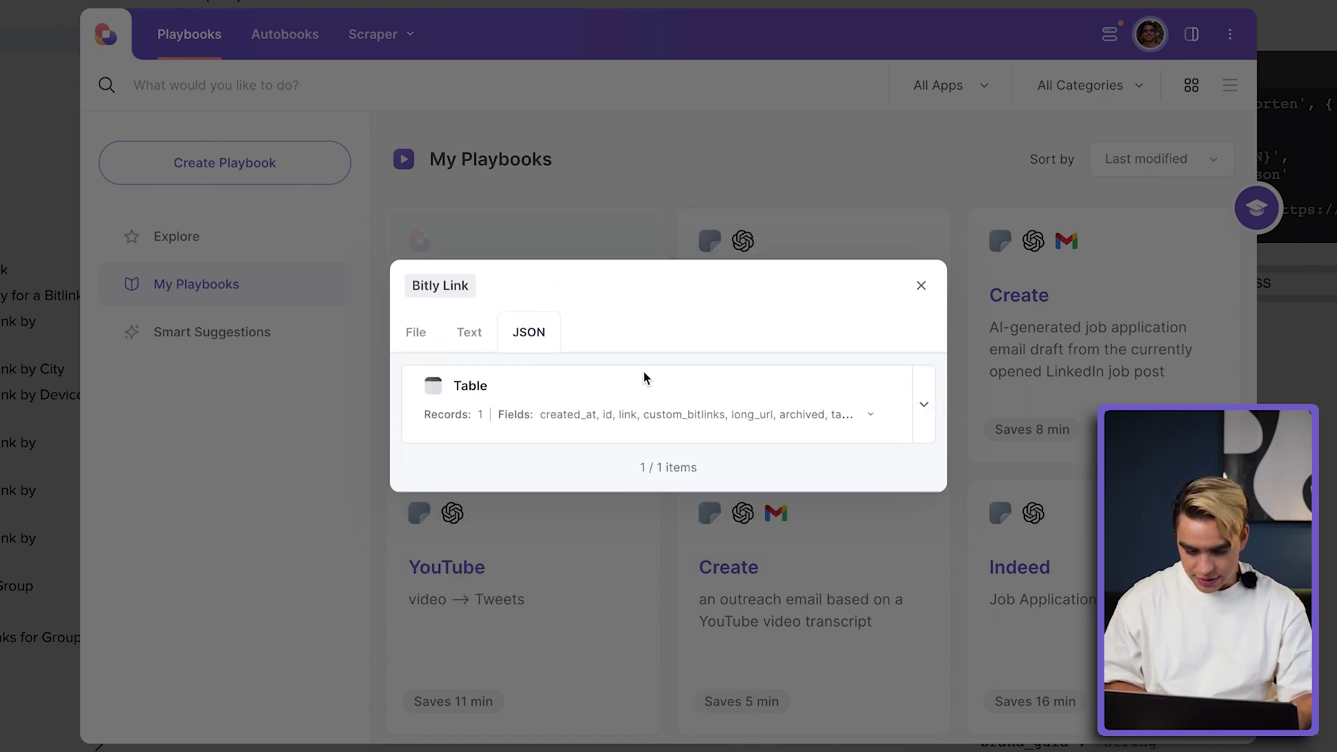
left_click(928, 416)
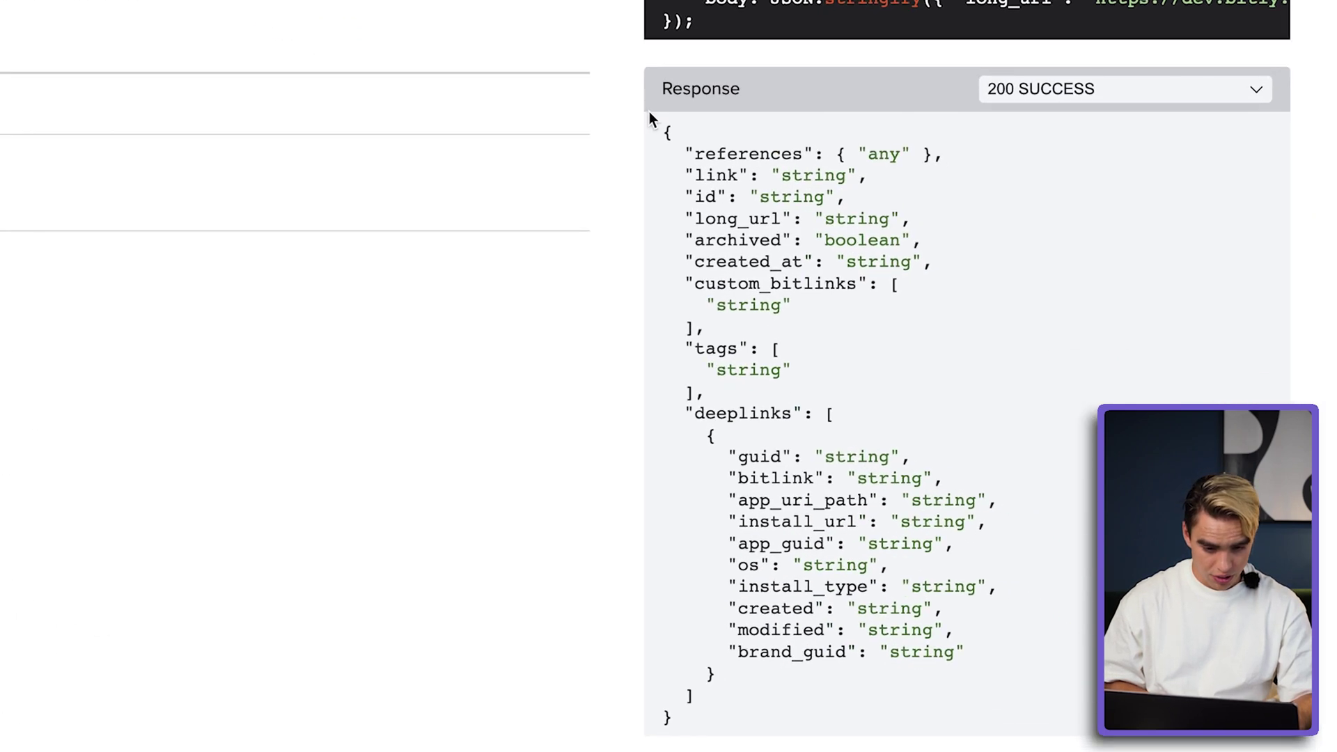
left_click_drag(662, 129, 798, 463)
scroll(828, 421, "down", 4)
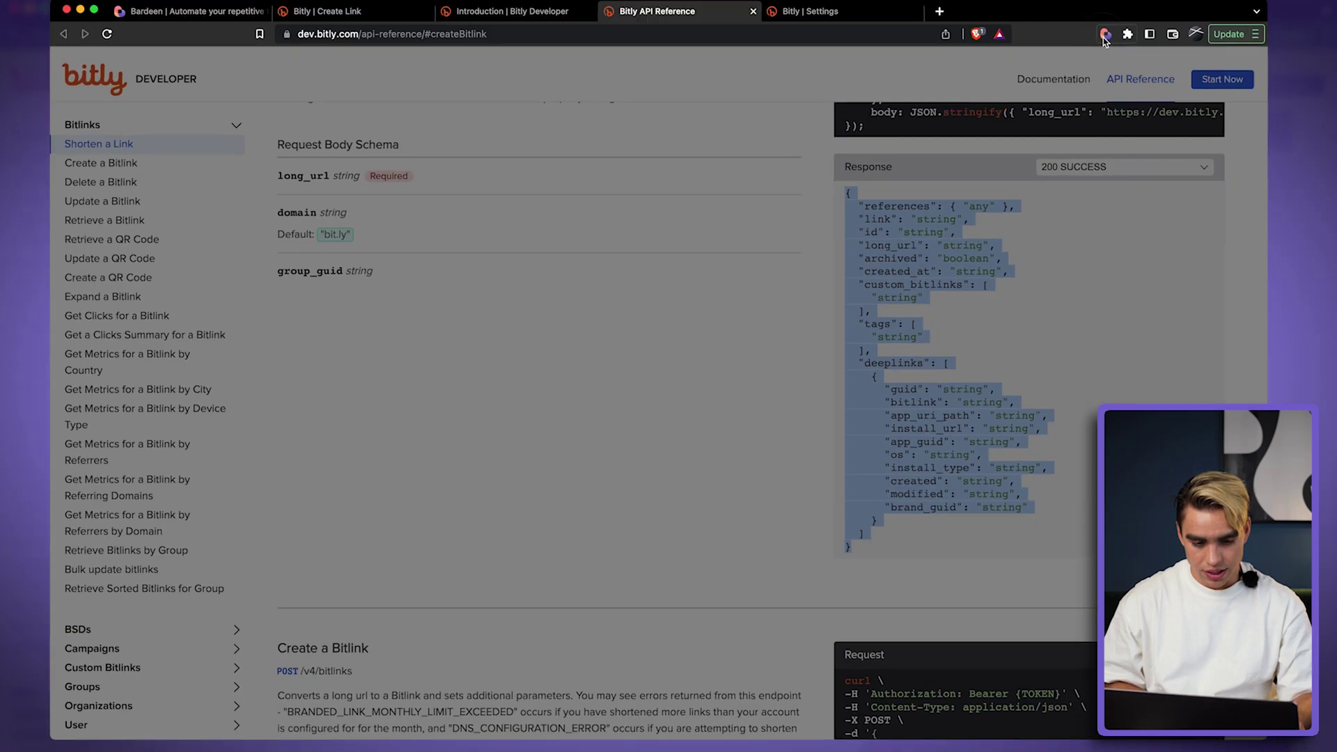
key("alt+b")
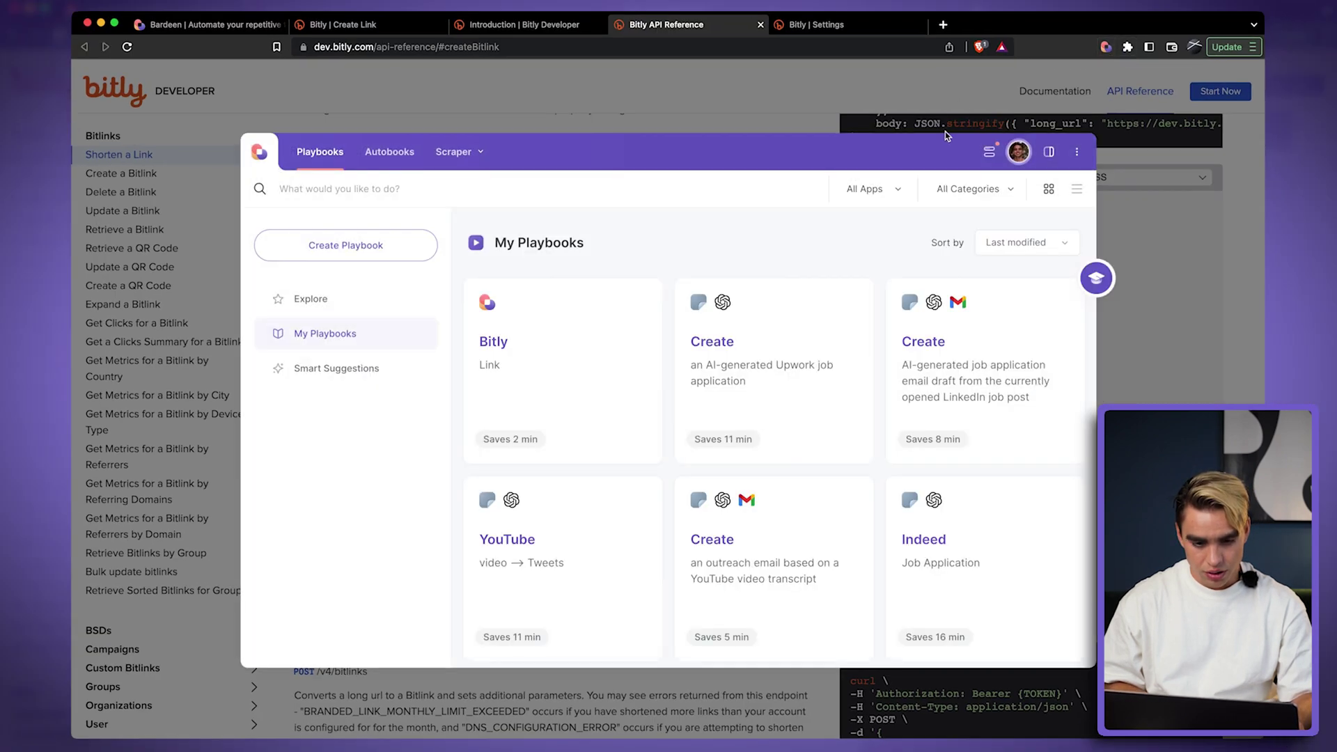
left_click(992, 143)
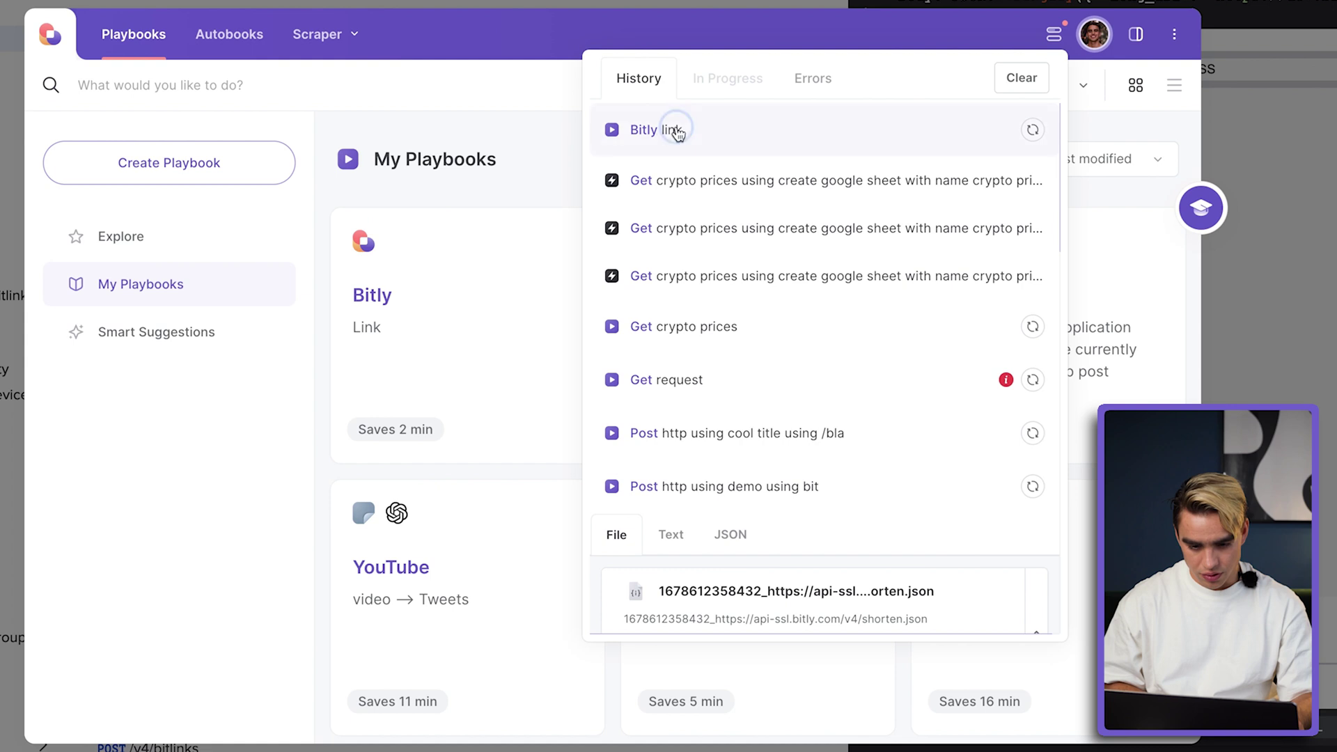
left_click(708, 213)
left_click(729, 178)
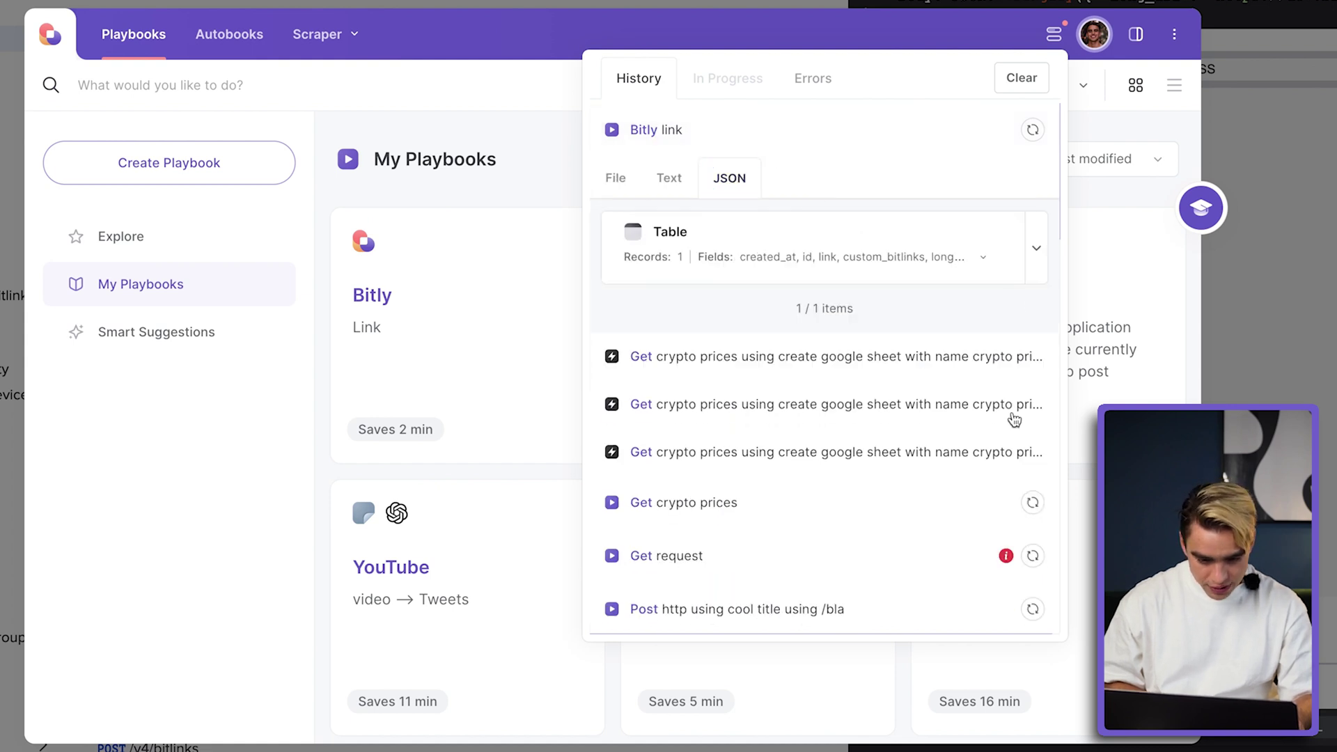
left_click(1029, 248)
scroll(937, 541, "down", 1)
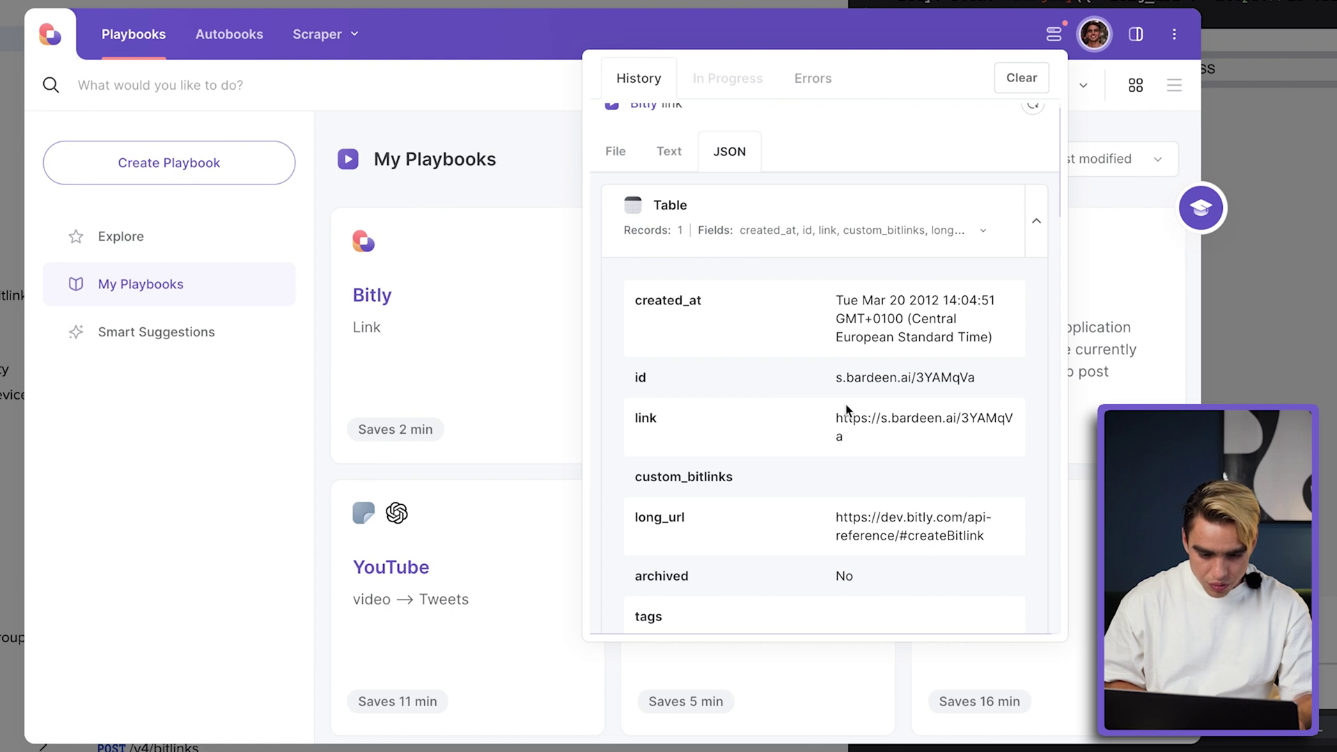
left_click_drag(837, 417, 876, 450)
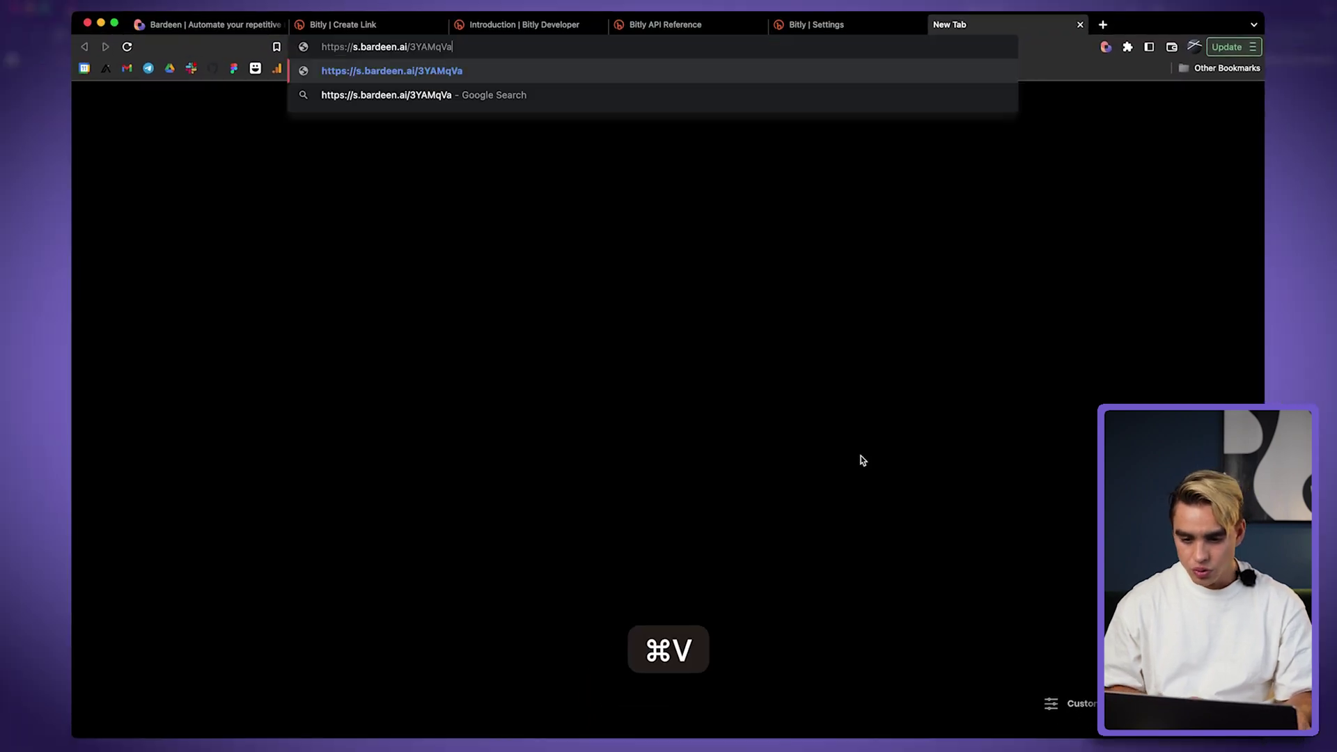
- Load the copied short link, then find s.bardeen.ai/3YAMqVa in Bitly's Links list
key("Return")
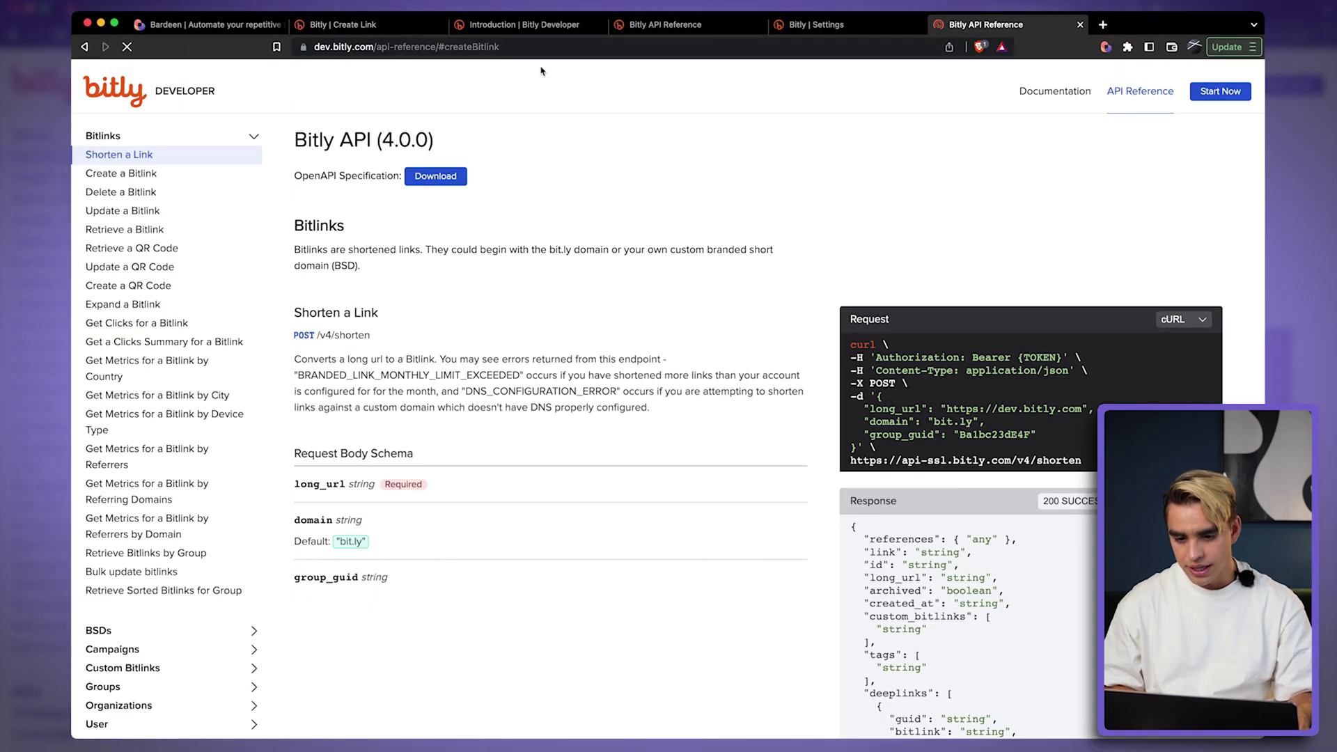
left_click(382, 26)
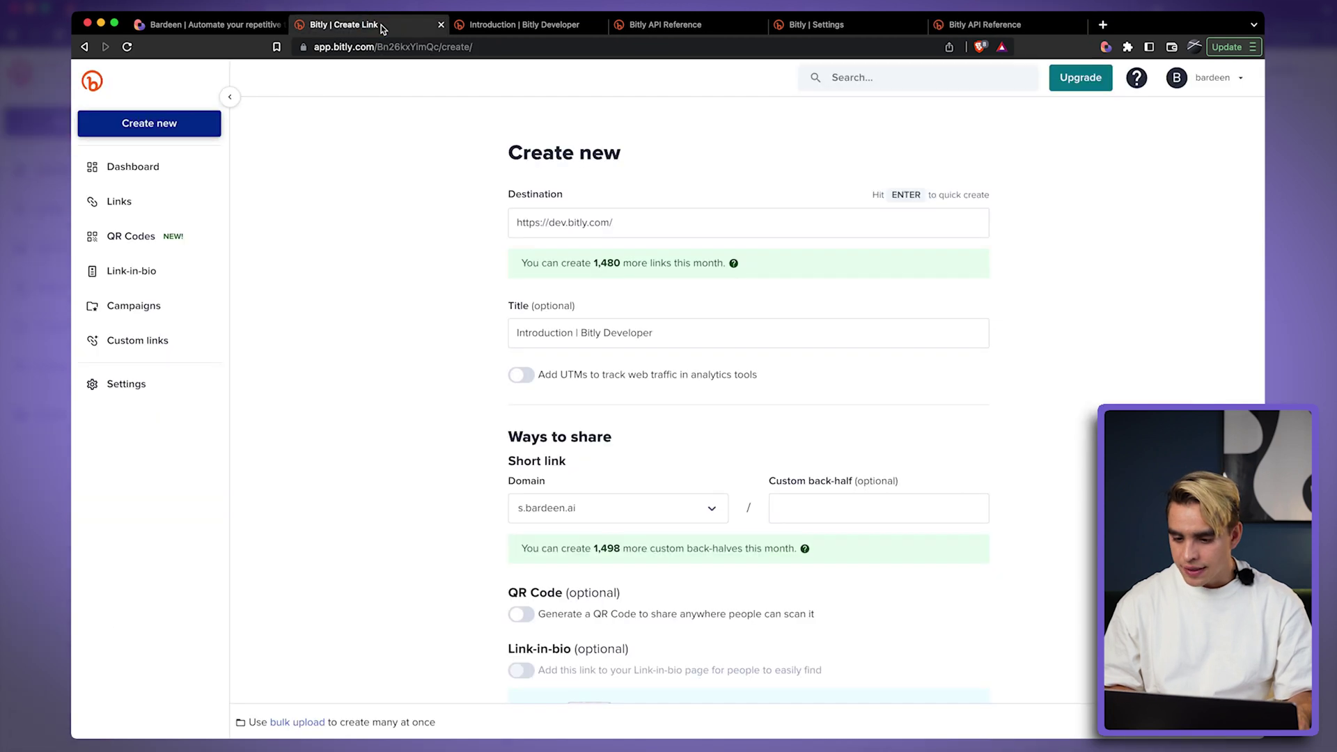
left_click(143, 169)
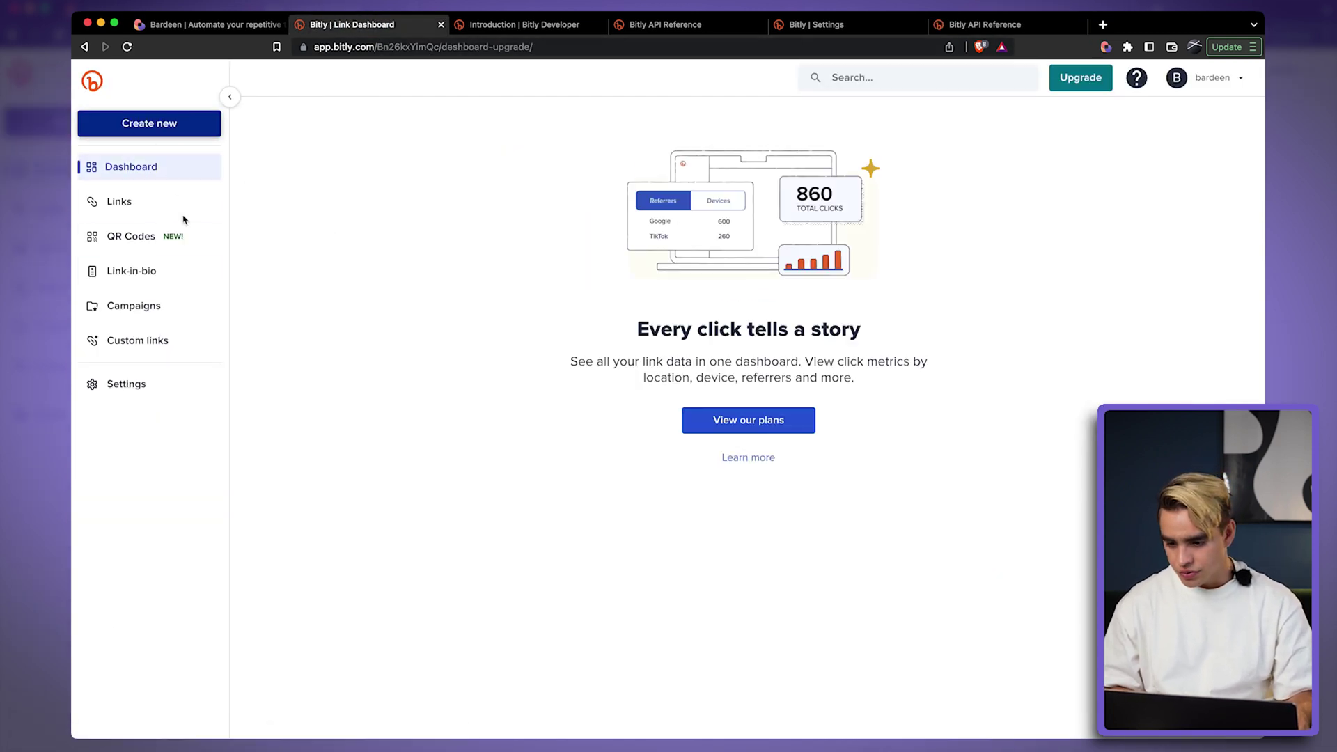
left_click(164, 202)
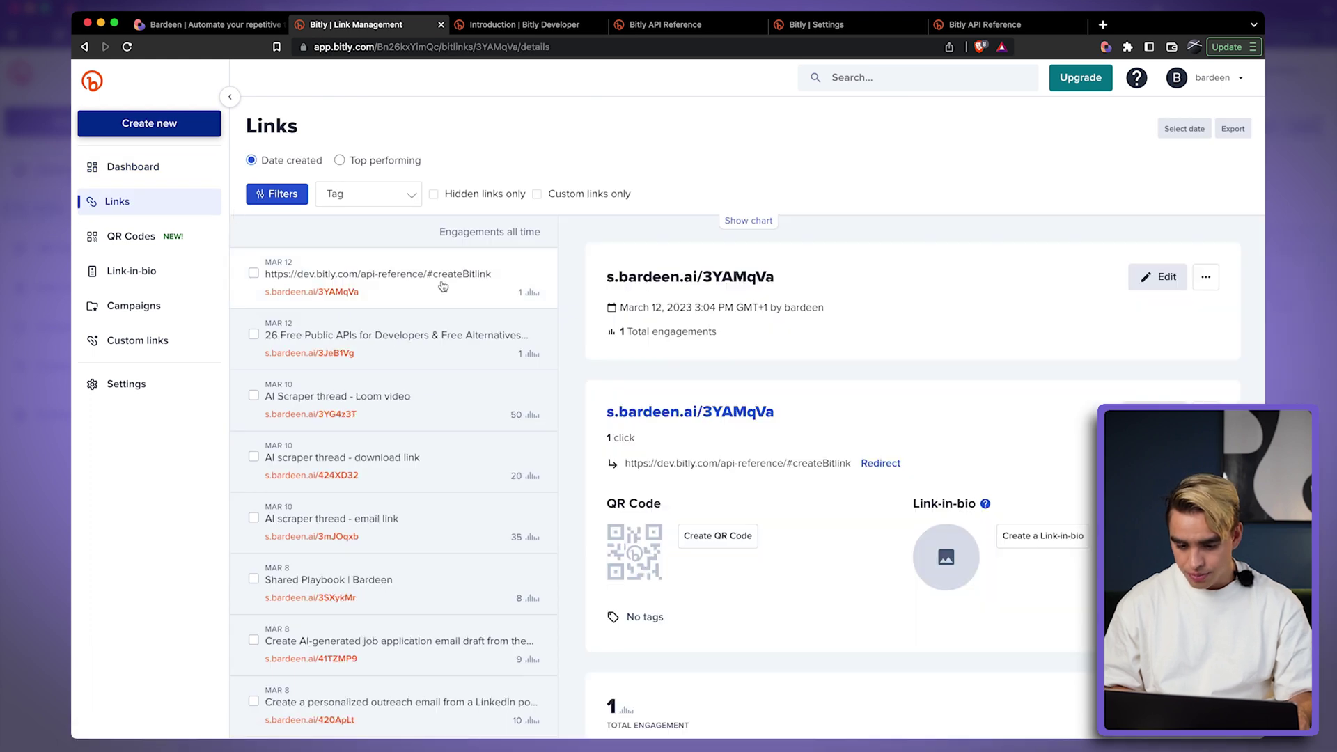
left_click_drag(604, 281, 812, 276)
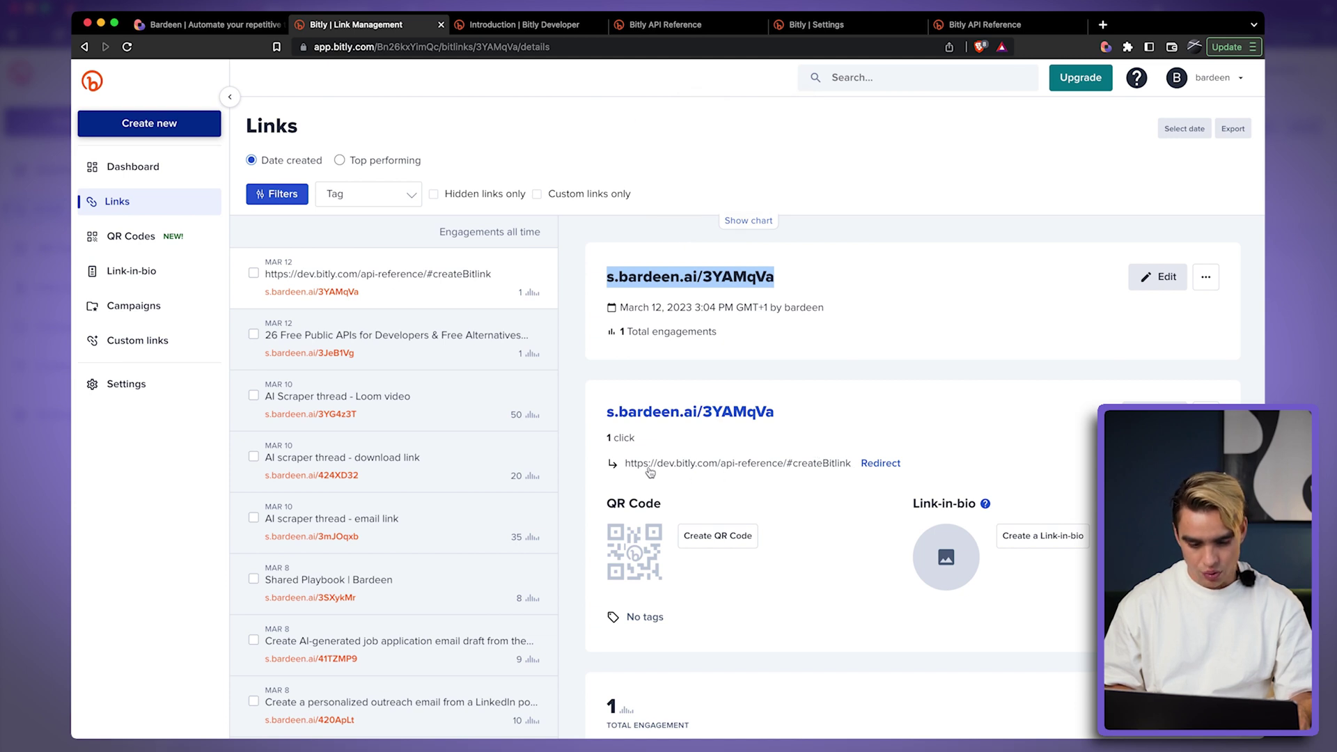
left_click(1065, 195)
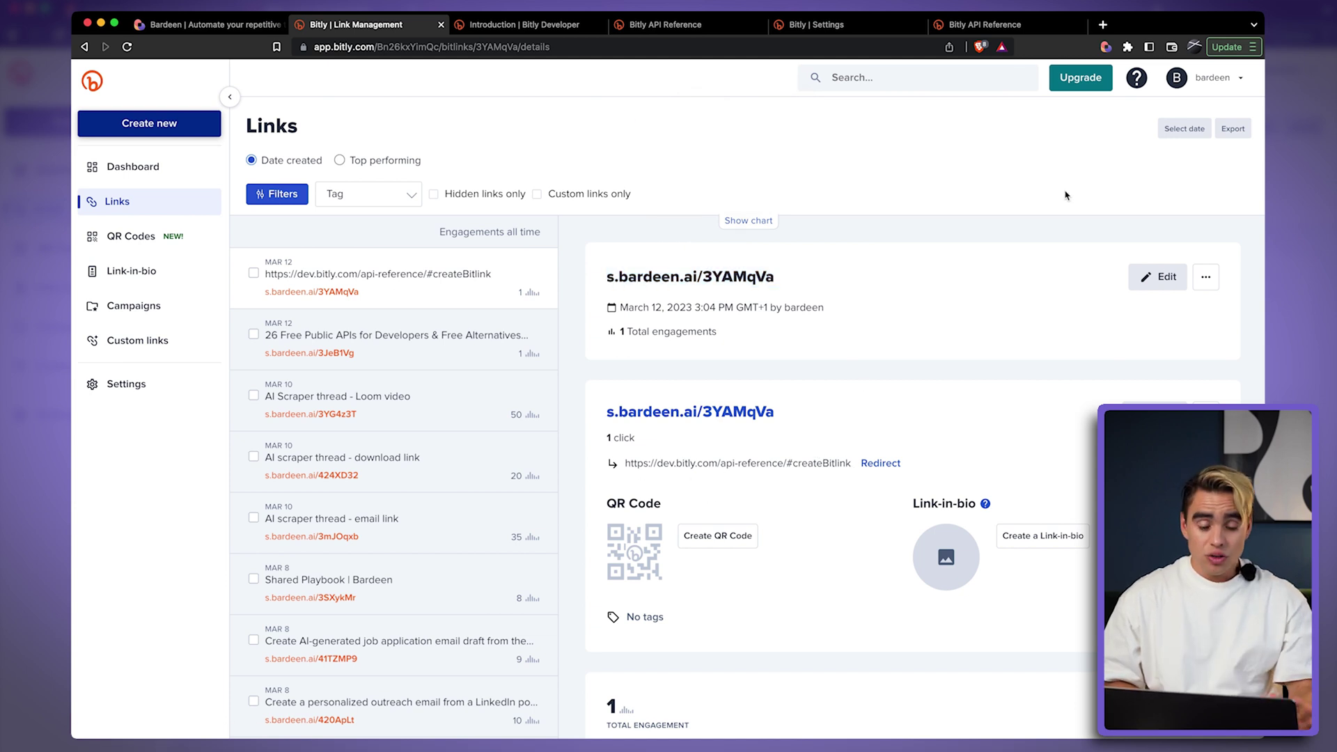
left_click(1105, 46)
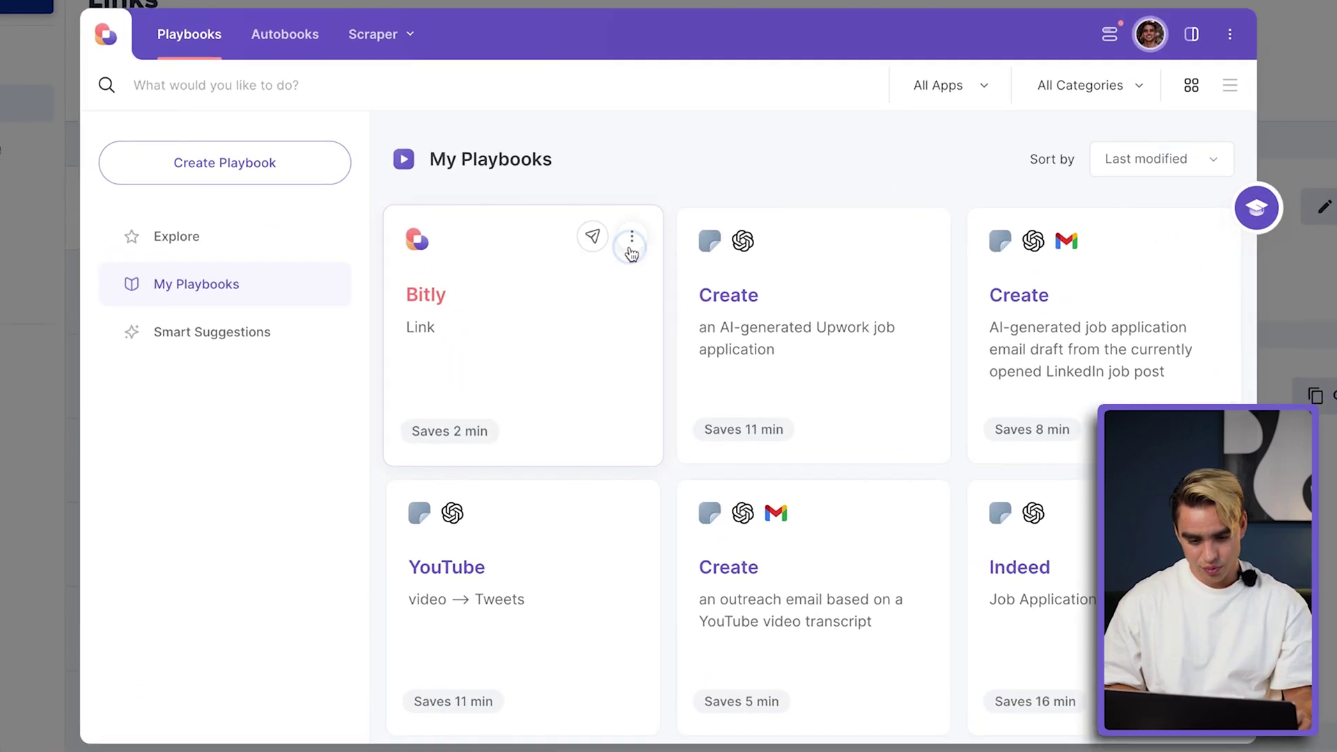
- Open the Bitly playbook in the builder and add a 'Find all links in text' action after the POST request
left_click(640, 300)
left_click(599, 410)
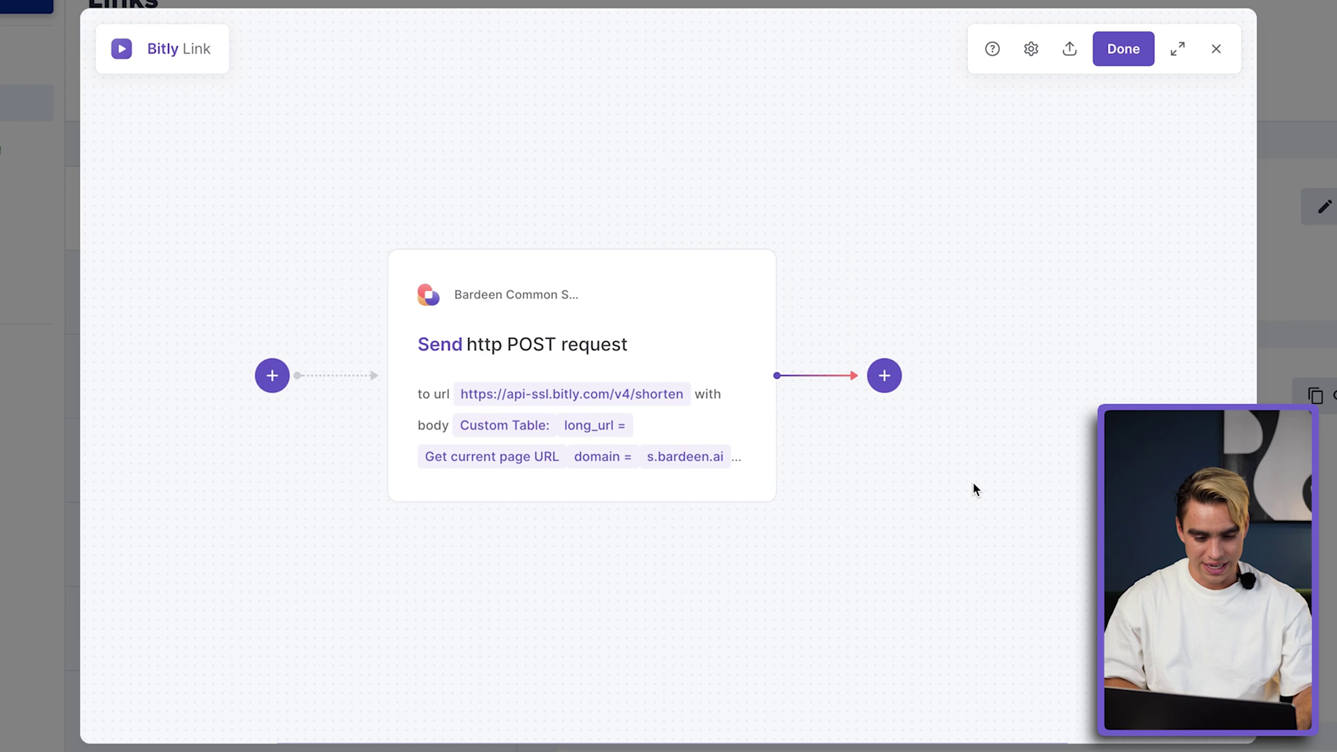
left_click(884, 375)
left_click(879, 433)
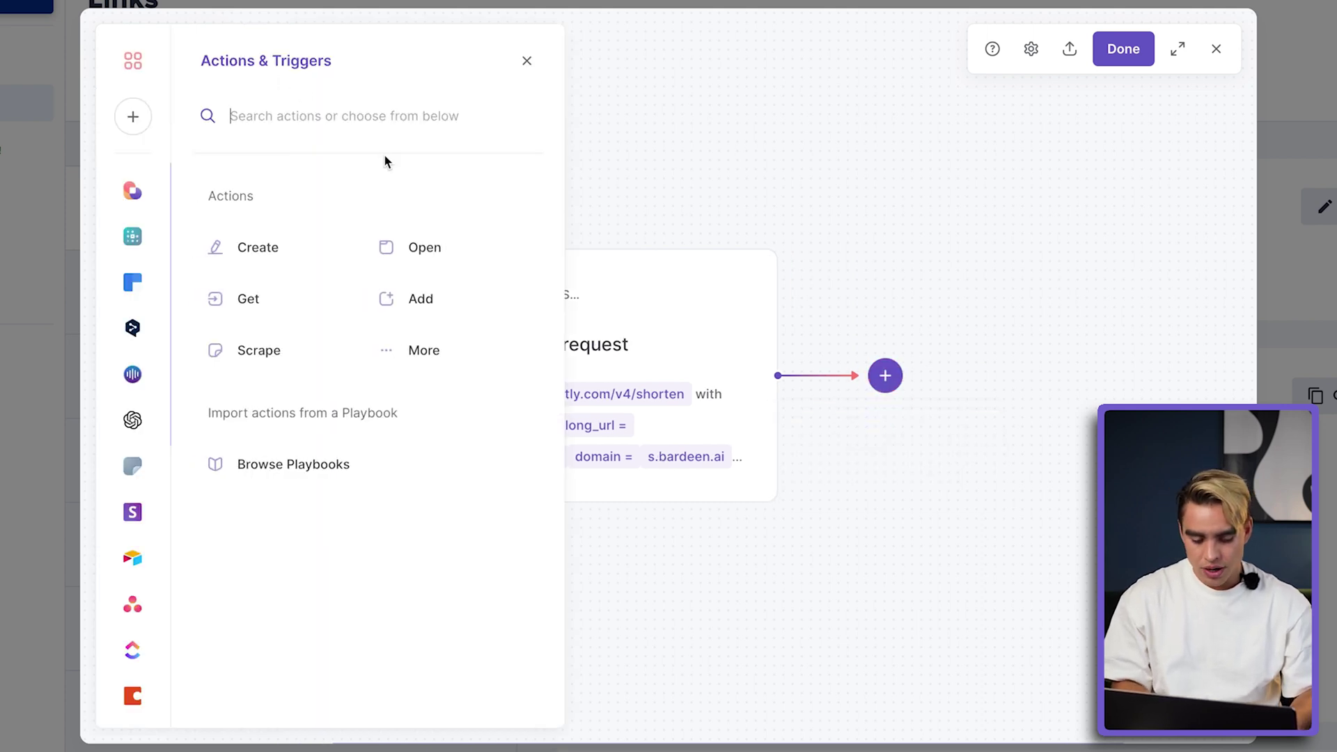
type("find link")
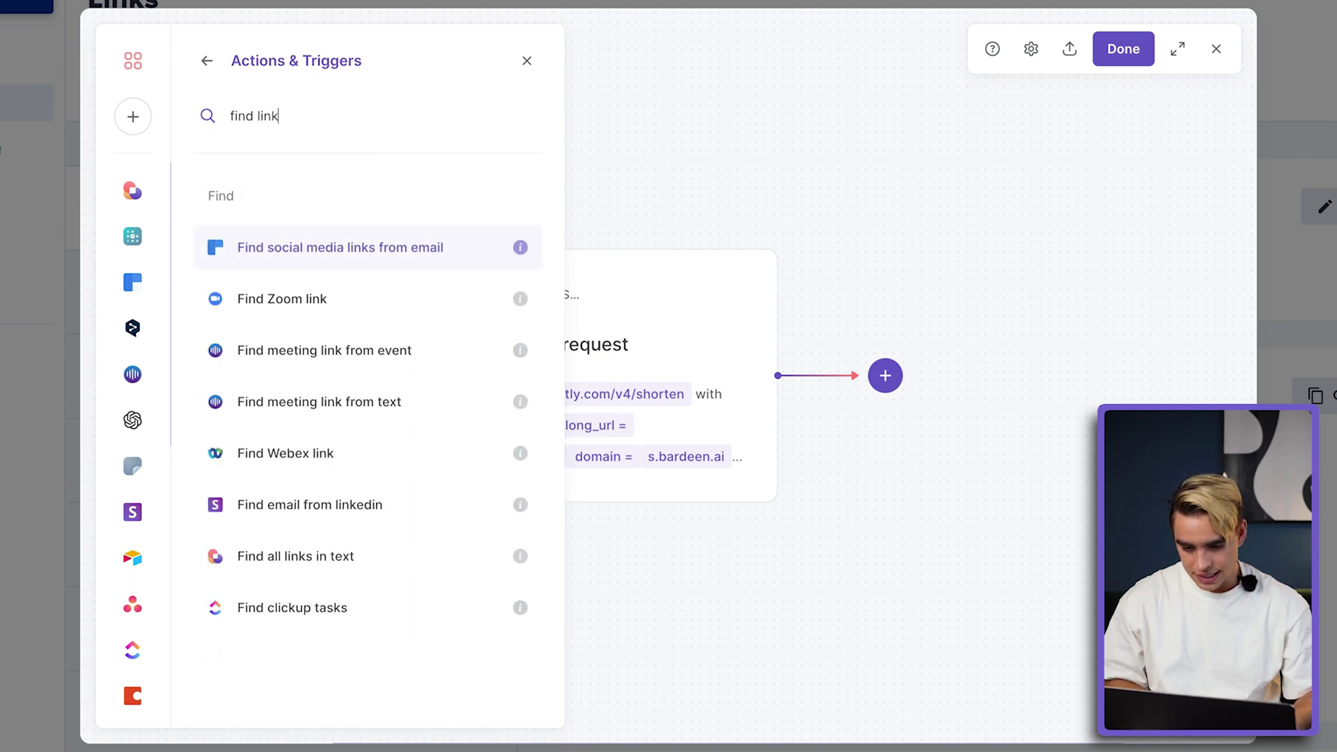
left_click(409, 561)
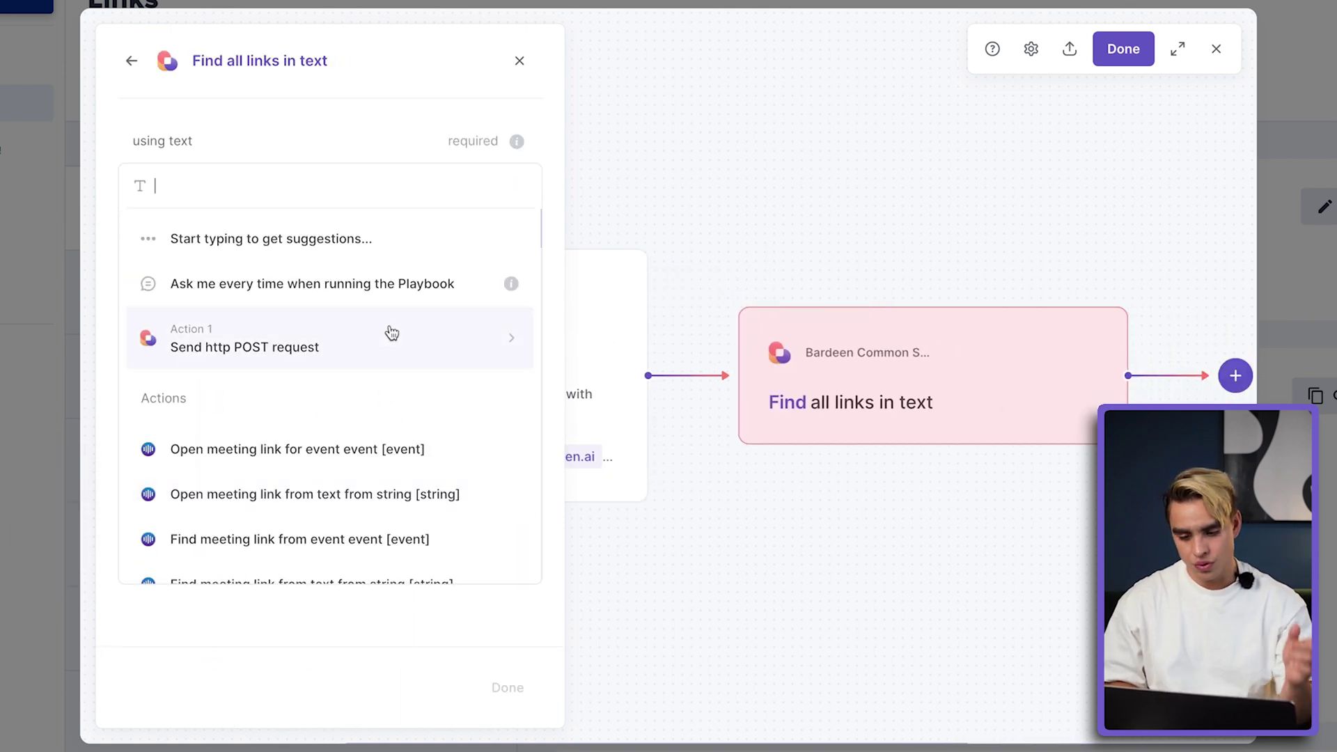
- Feed it the POST request's Text output and set the matching pattern to s.bardeen.ai
left_click(391, 334)
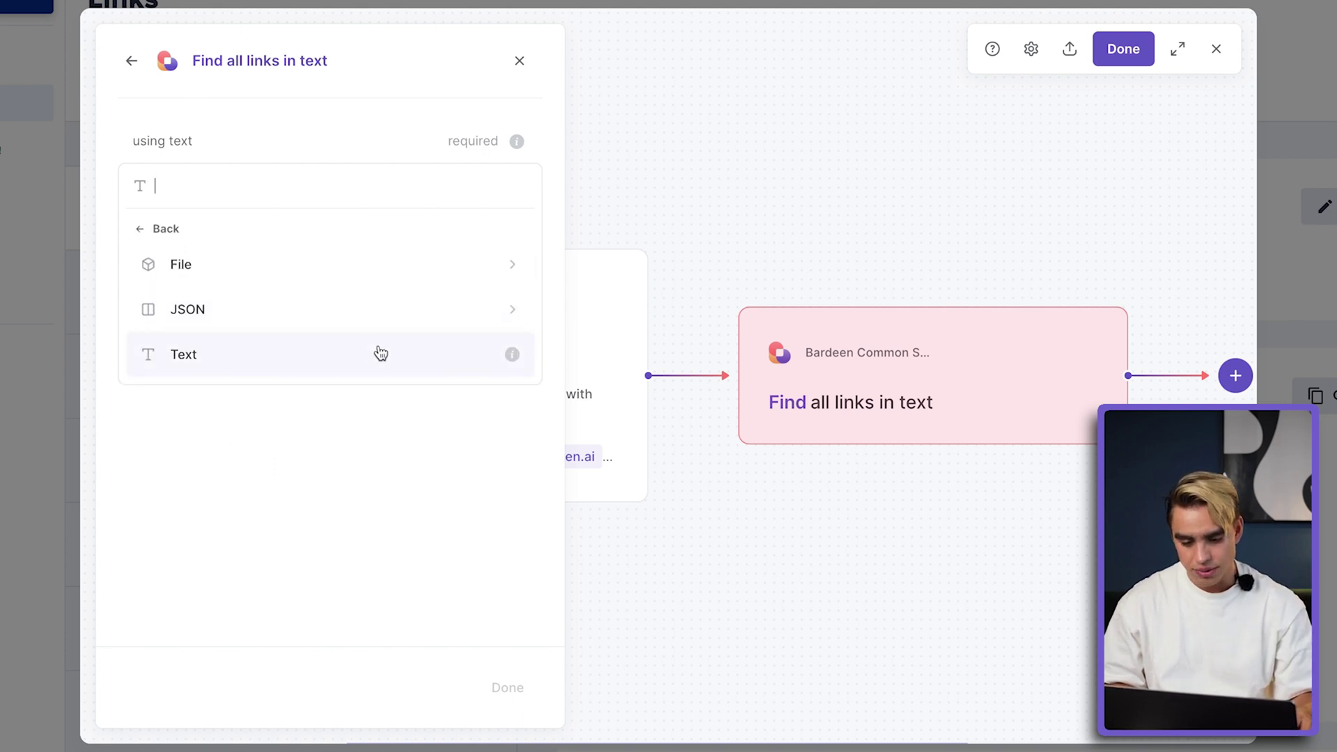
left_click(378, 350)
left_click(391, 311)
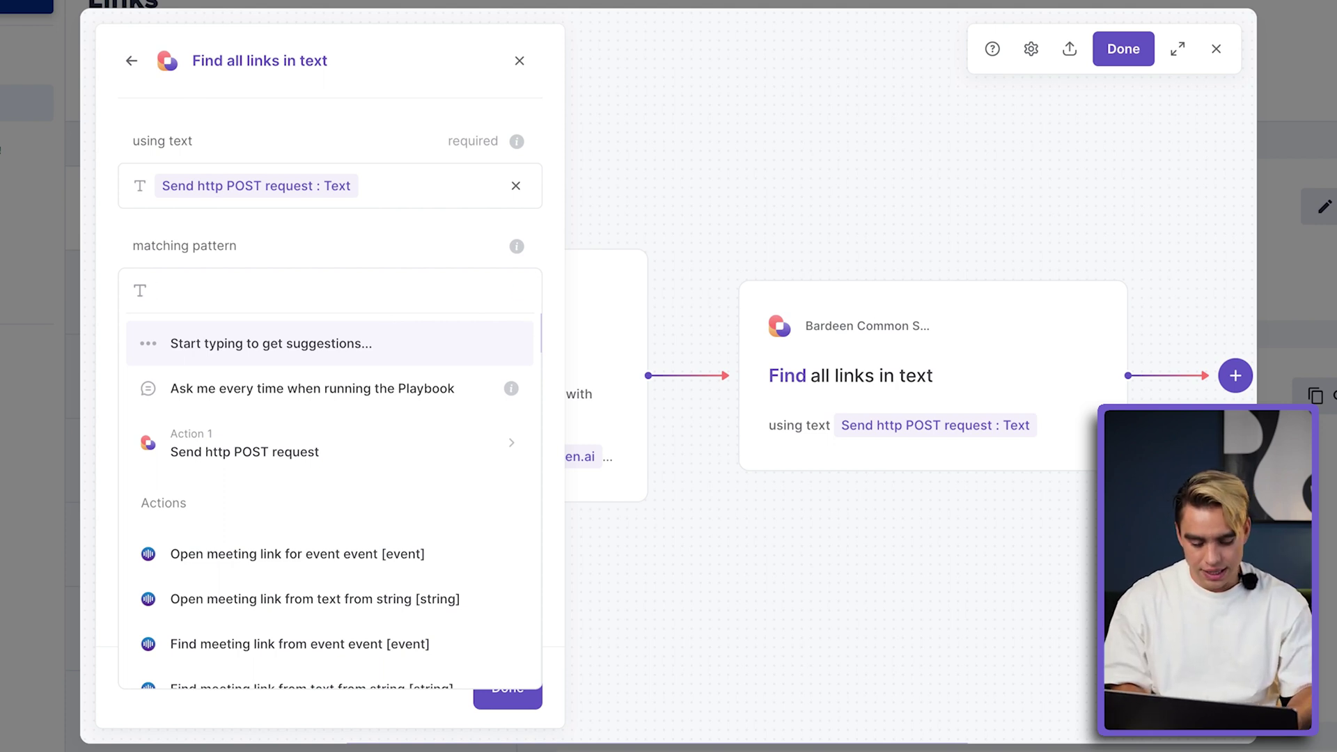
type("s.bardeen.ai")
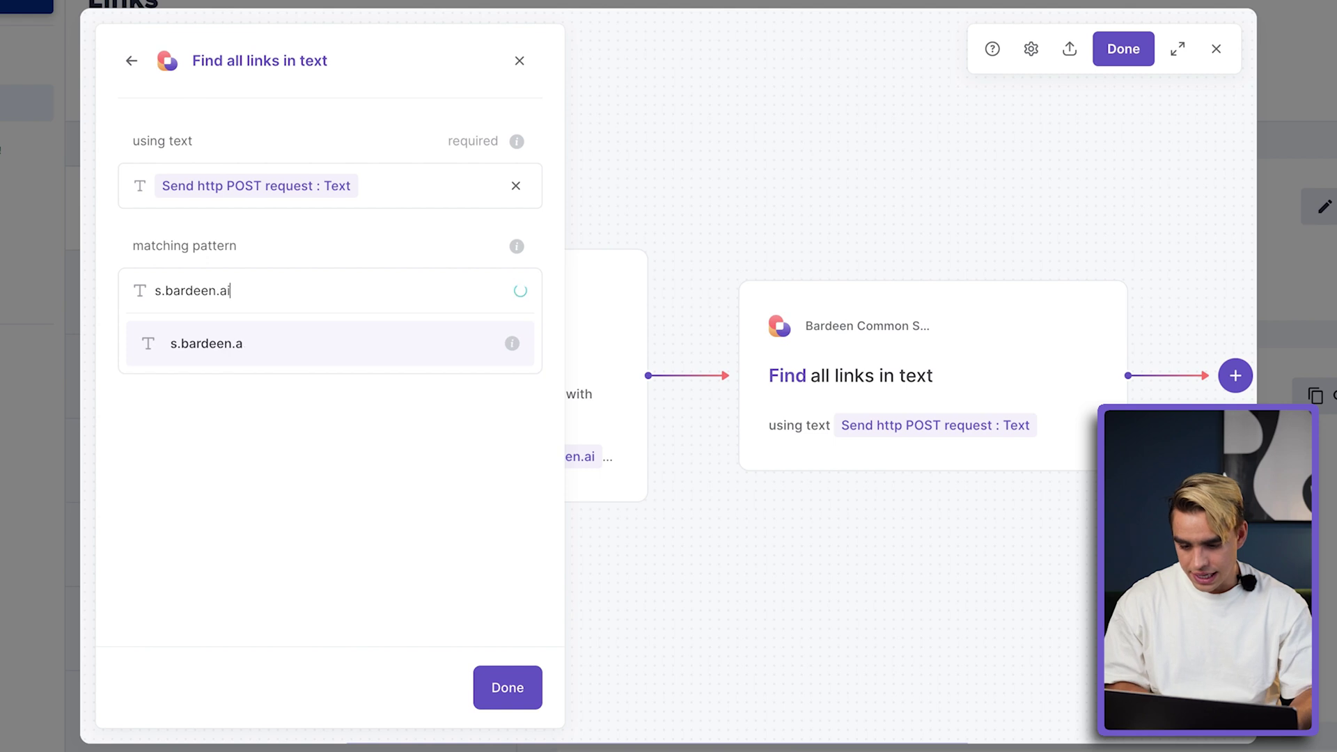
left_click(392, 344)
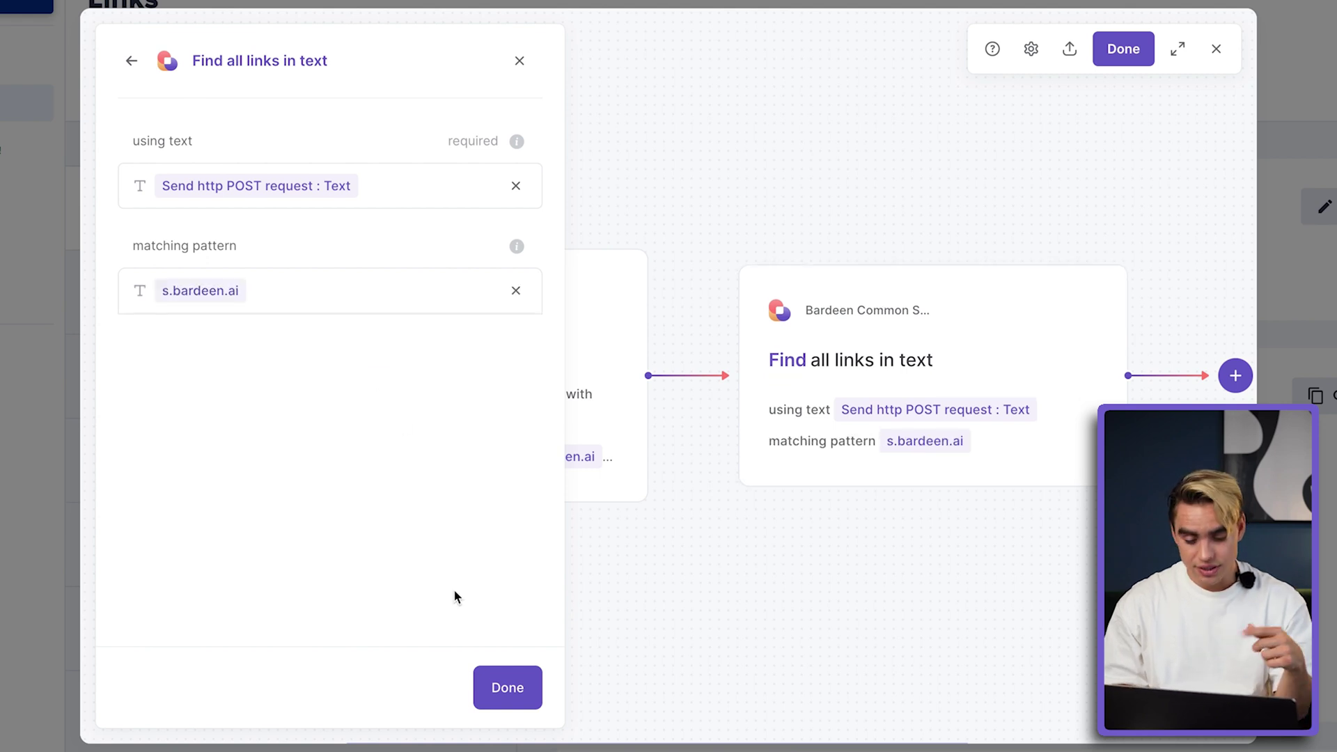
left_click(517, 682)
- Save the playbook, run it on the bardeen.ai homepage, and open the resulting s.bardeen.ai/3J57222 link
left_click(1119, 68)
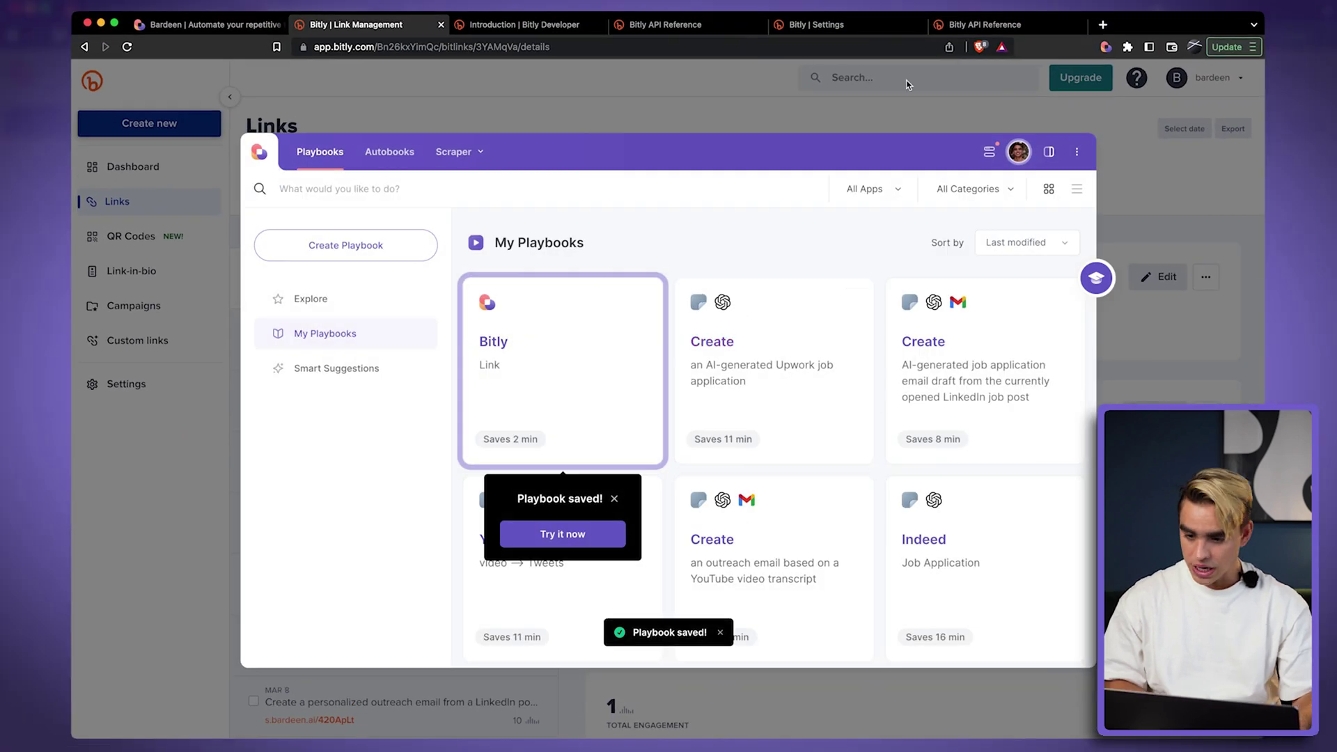
left_click(249, 30)
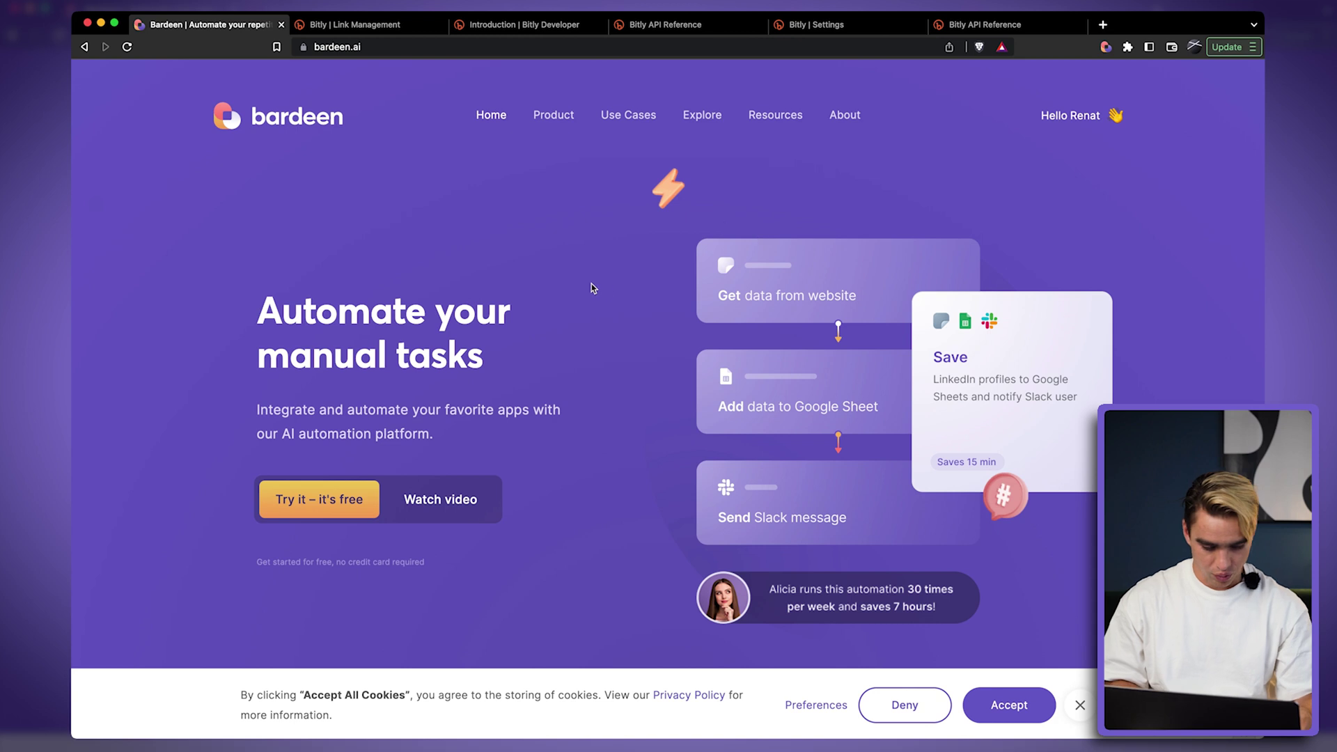
left_click(1108, 47)
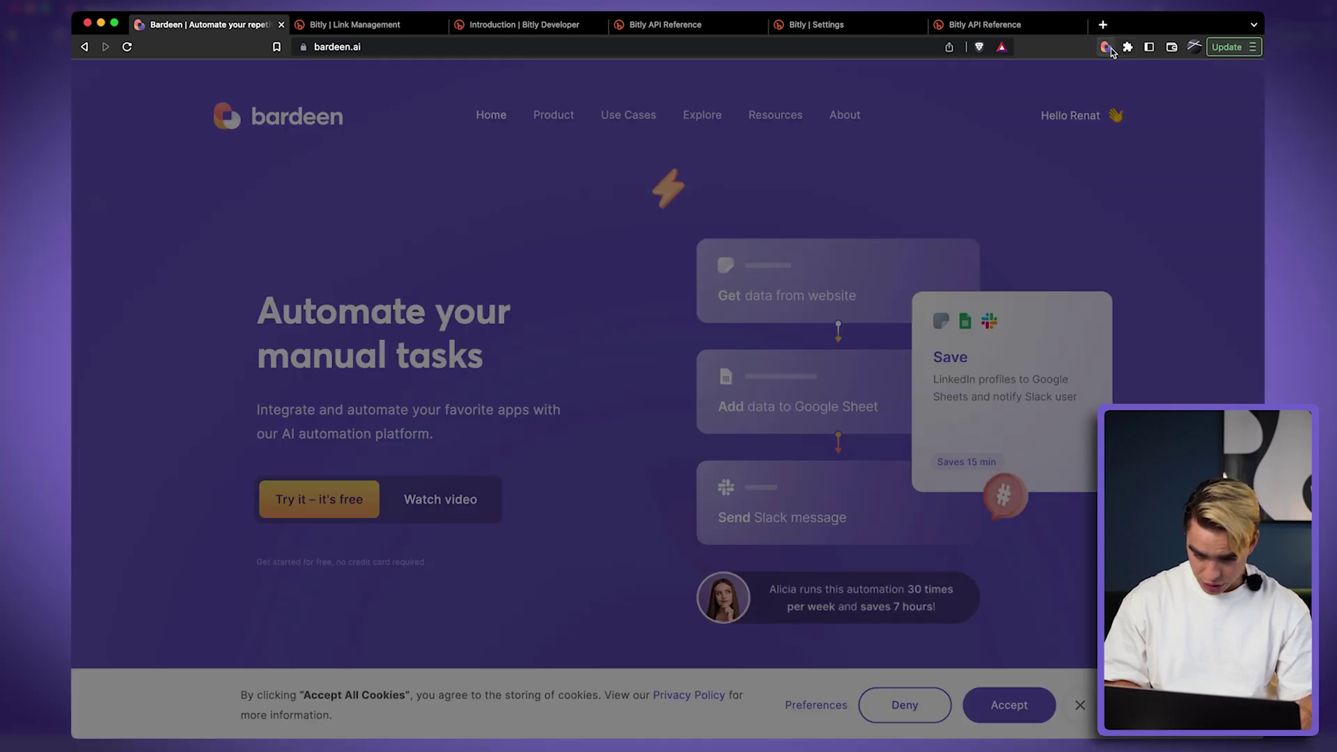
left_click(618, 347)
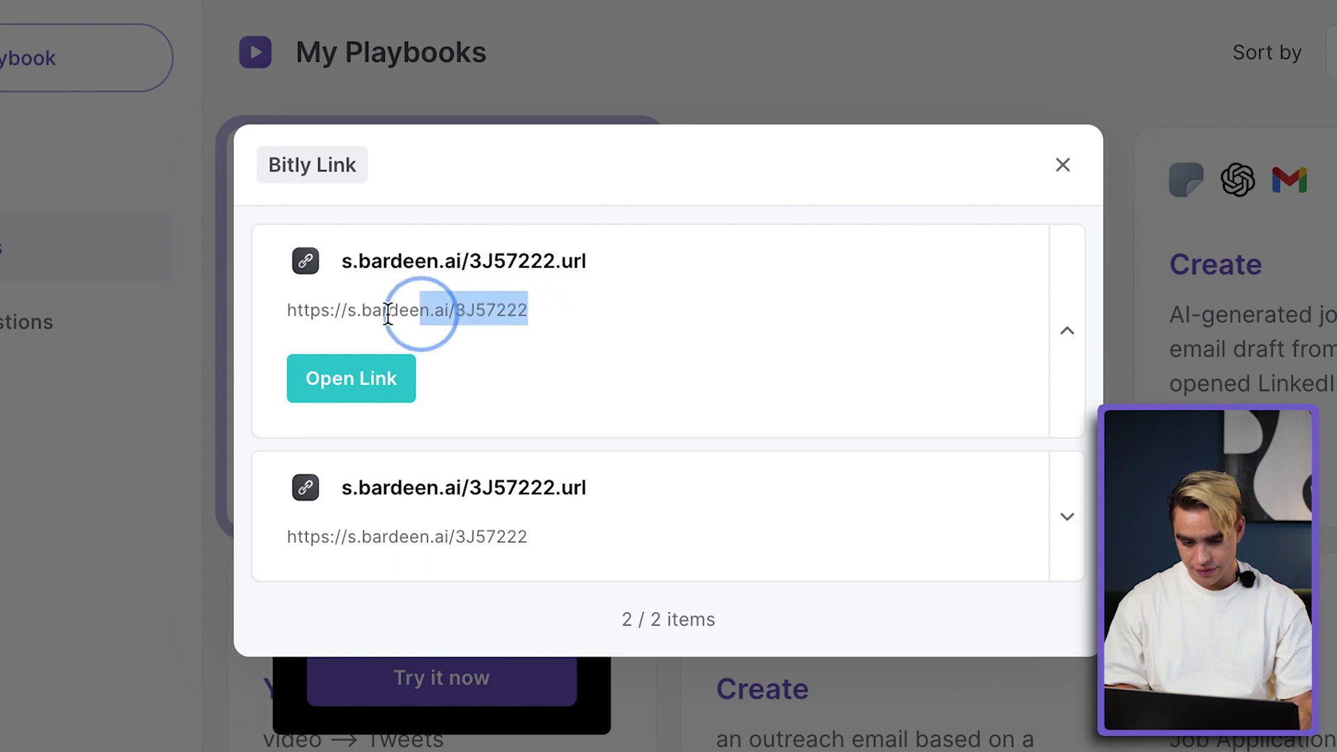
left_click(413, 396)
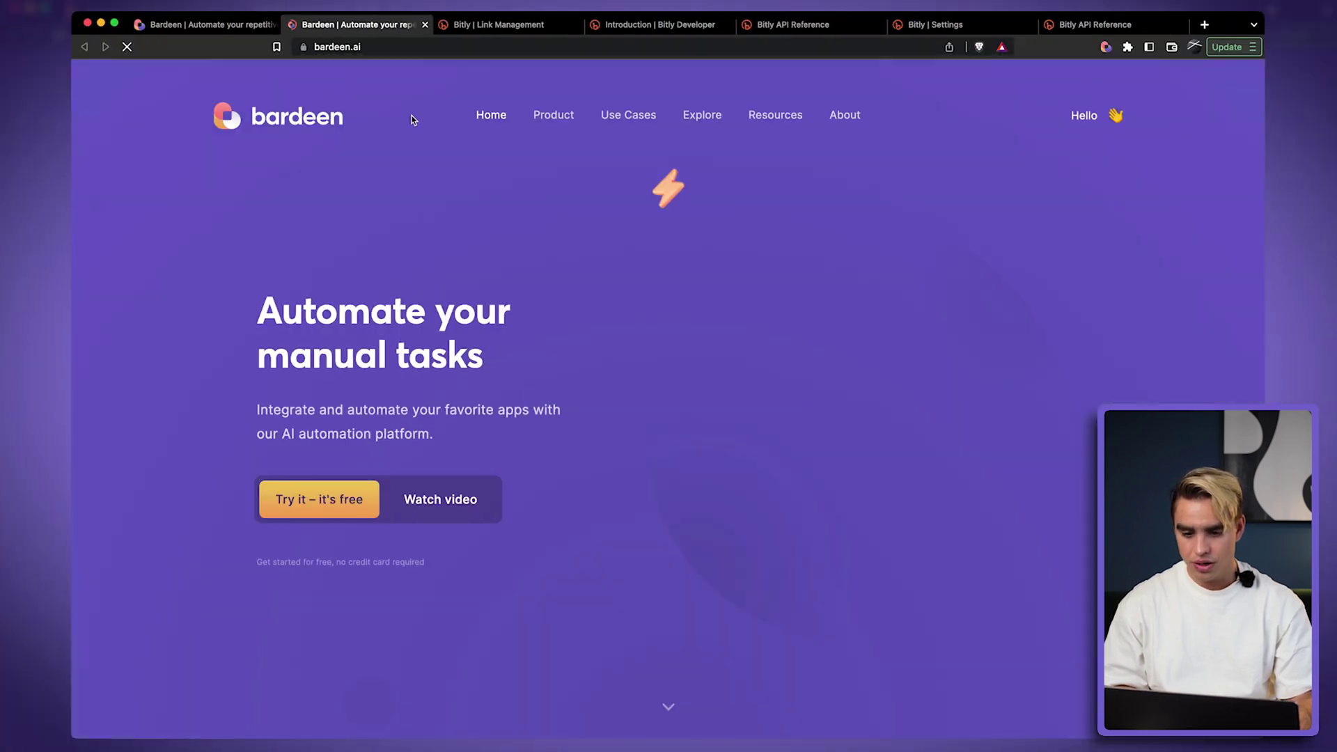
left_click(265, 47)
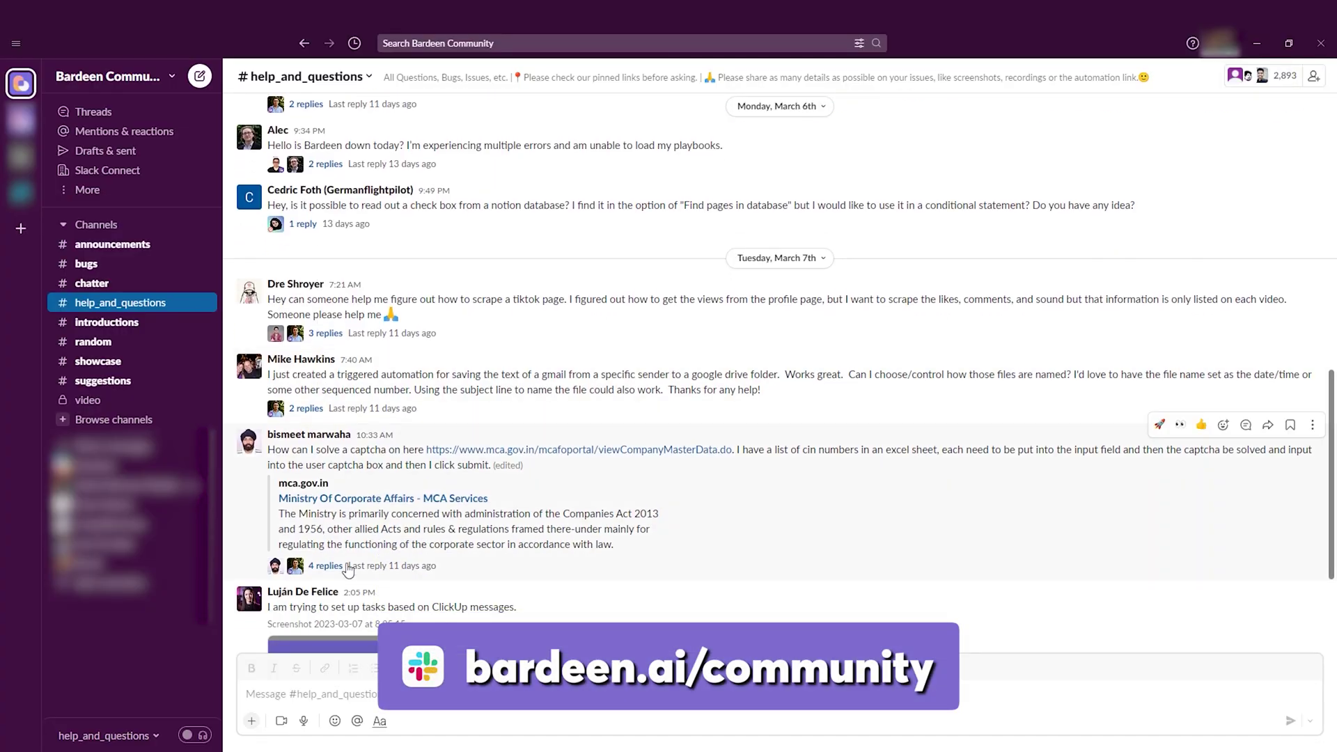
scroll(351, 579, "down", 6)
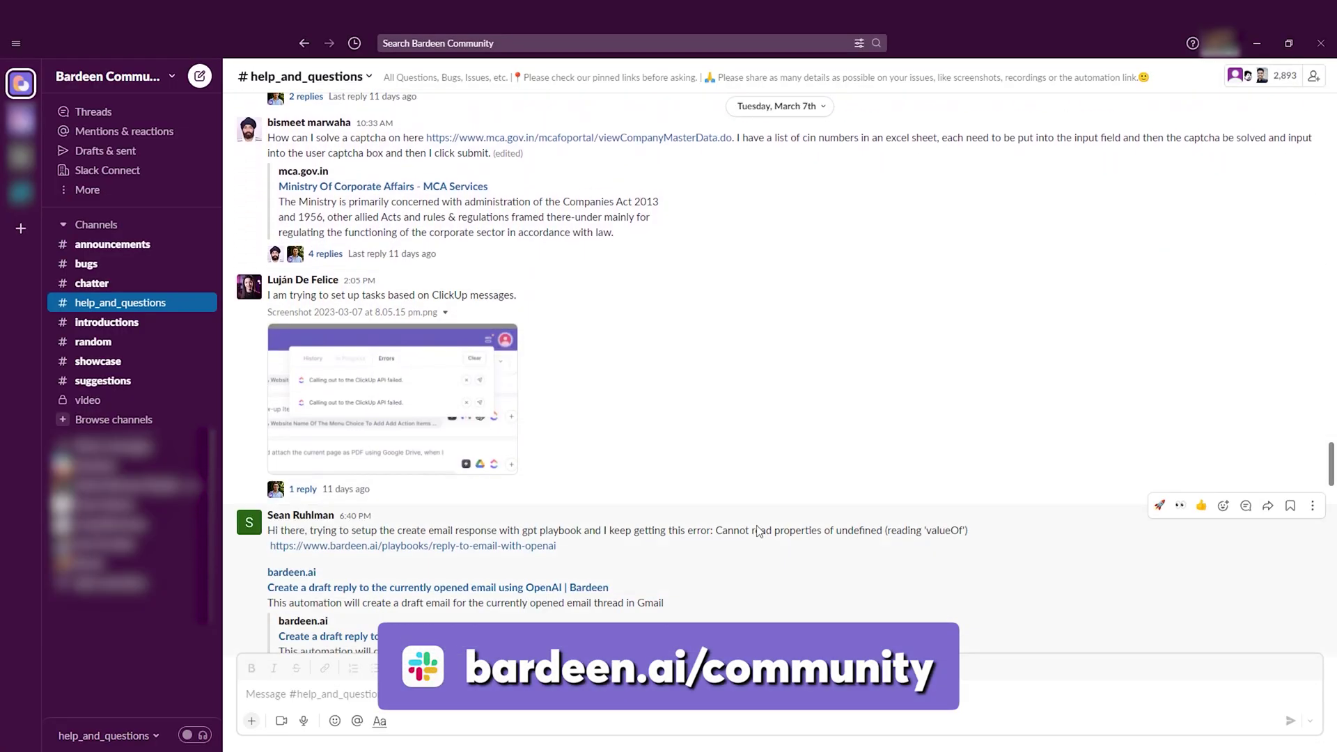
scroll(759, 529, "down", 7)
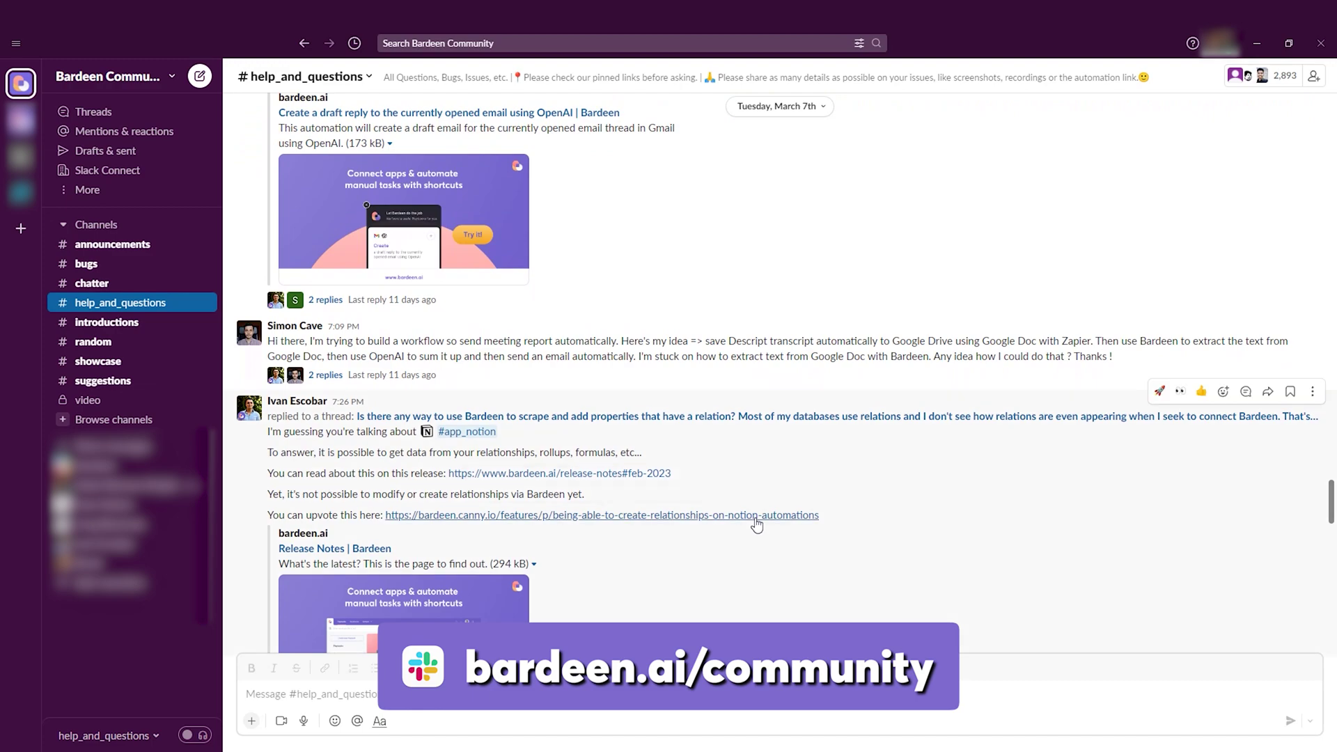